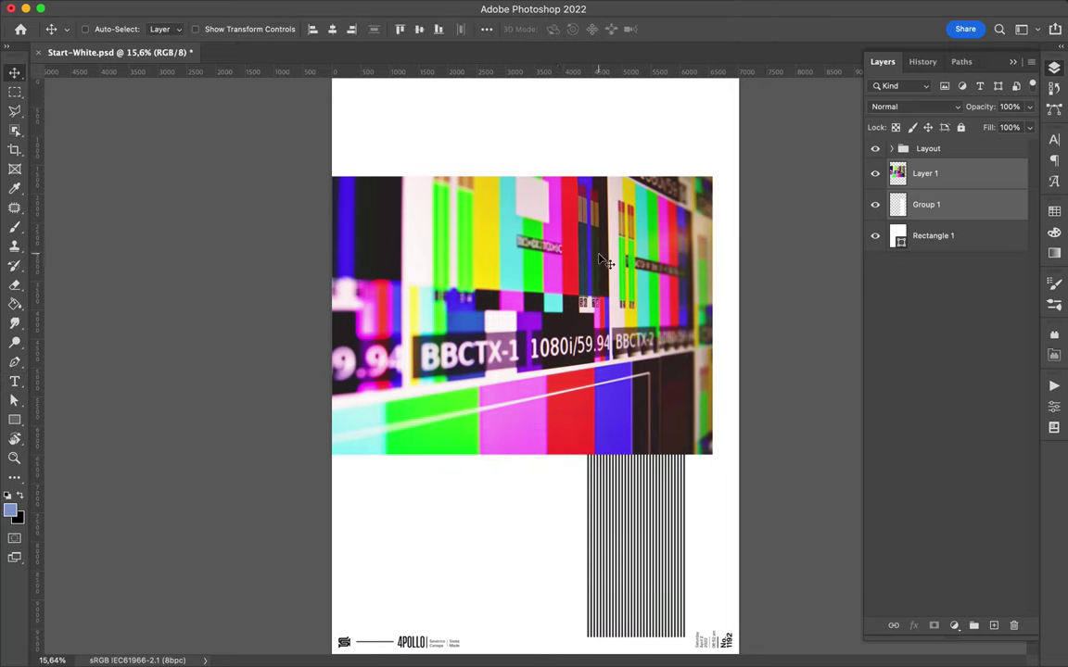
Step: Nudge the TV image up-right and replace the stripe block with a copy shifted left
left_click_drag(505, 371, 557, 362)
left_click(607, 513)
left_click_drag(608, 512, 522, 523)
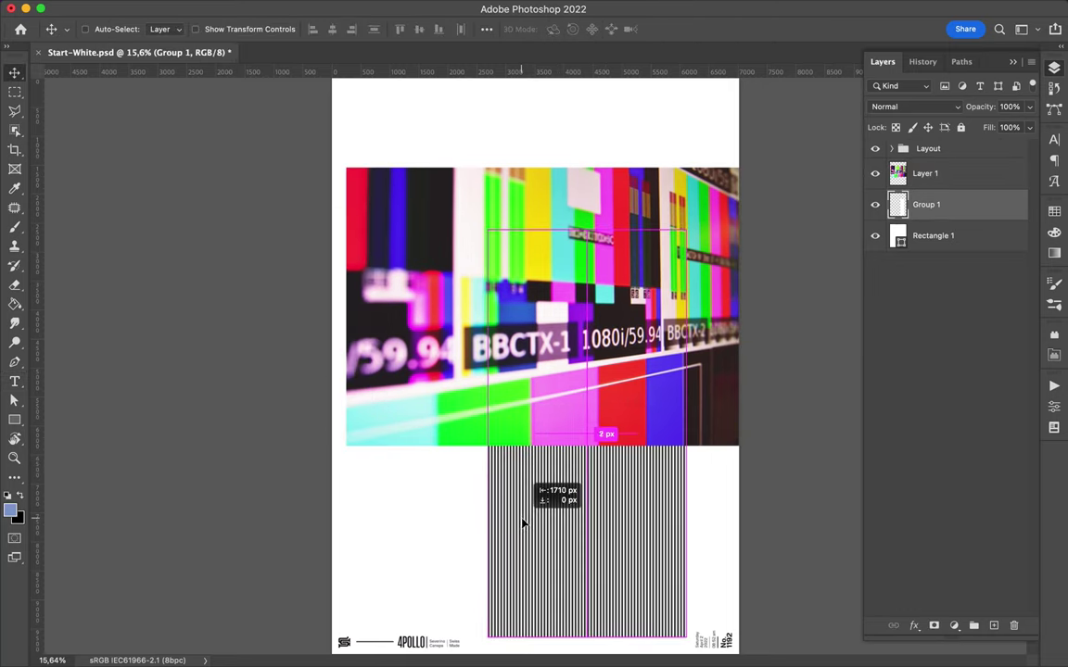
left_click_drag(522, 524, 525, 527)
scroll(594, 573, "up", 5)
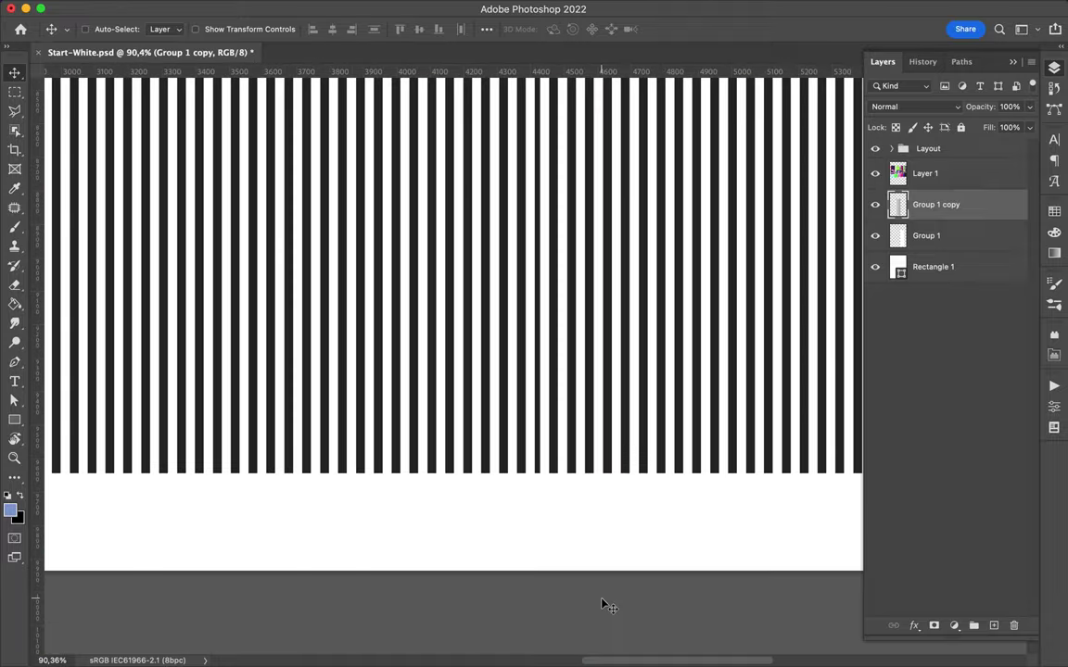
scroll(602, 602, "down", 5)
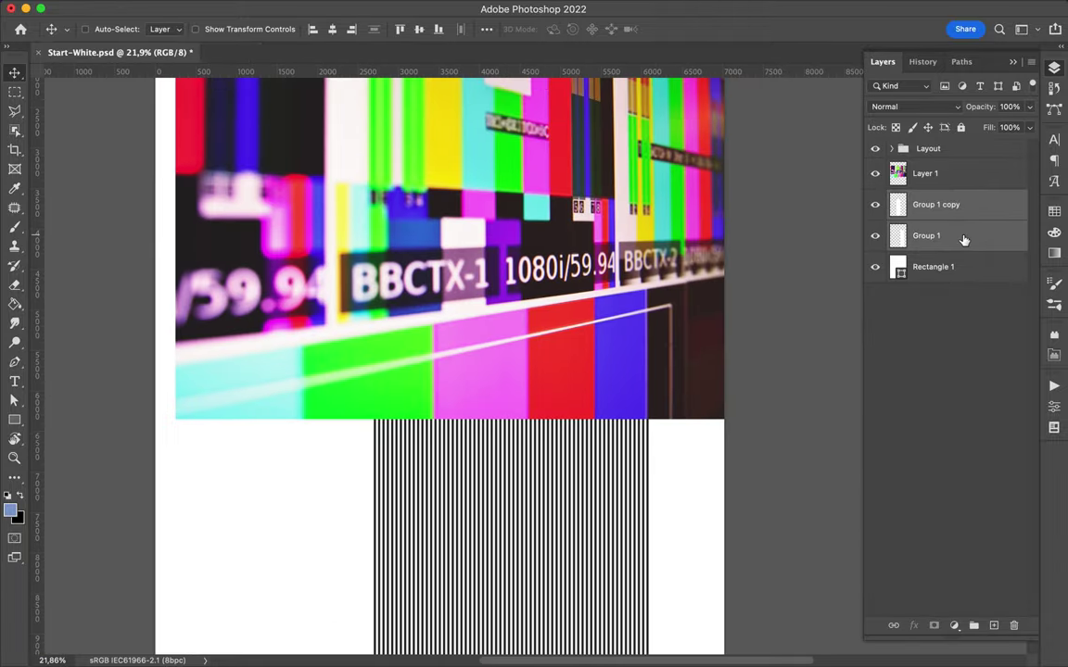
left_click(963, 239)
key("Delete")
Step: Copy a curved freehand lasso area of the stripes onto Layer 2 at the top of the stack
key("l")
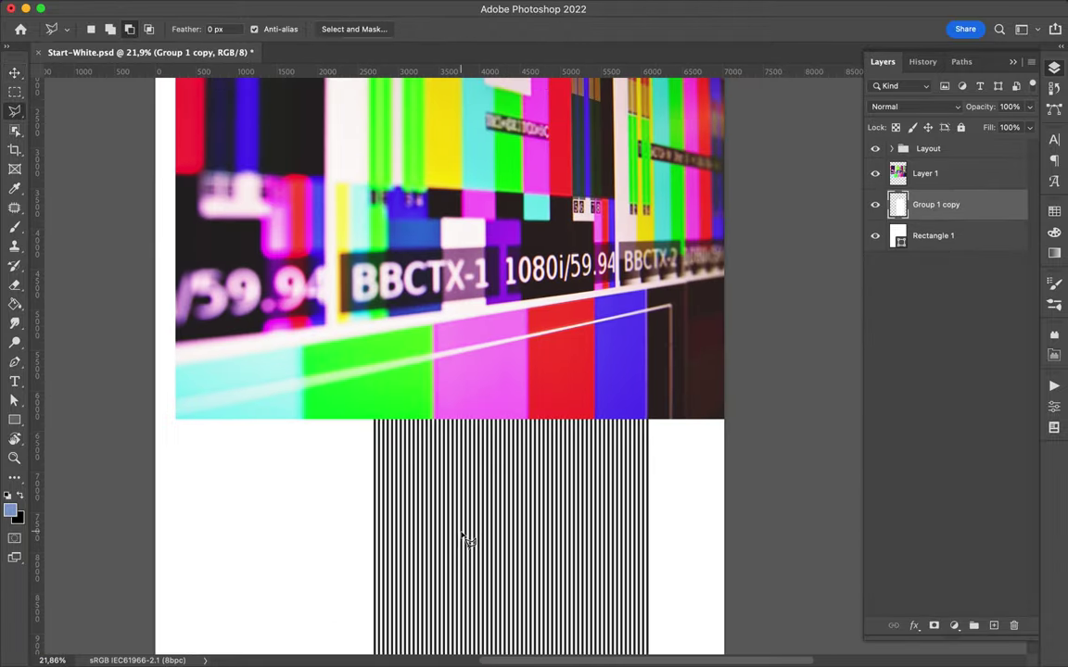
right_click(15, 112)
left_click(65, 103)
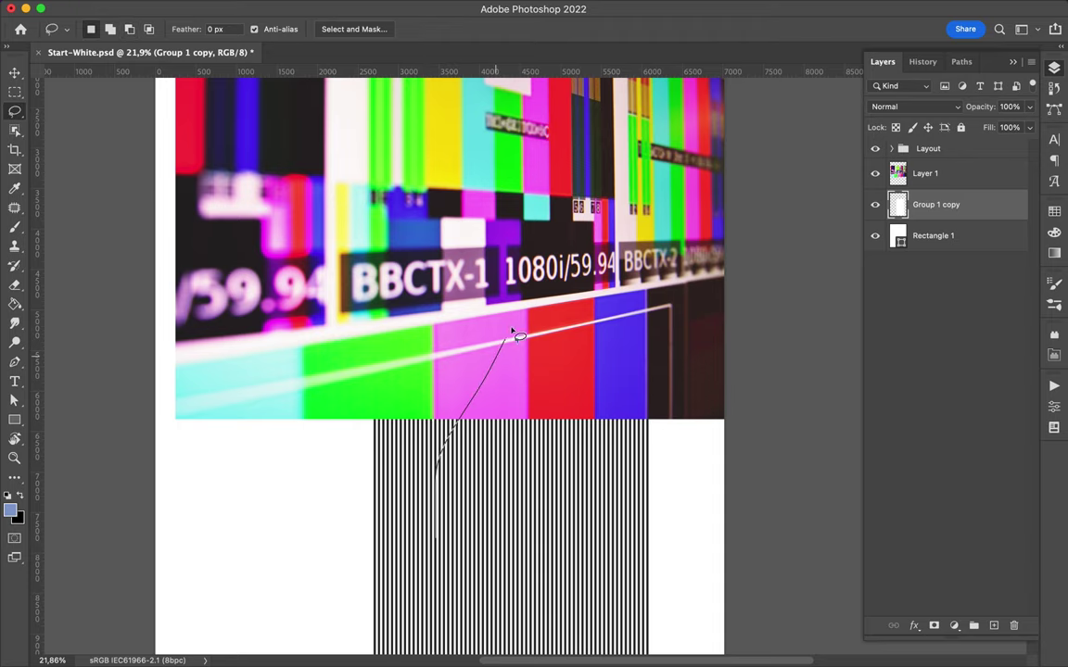
left_click_drag(501, 355, 443, 551)
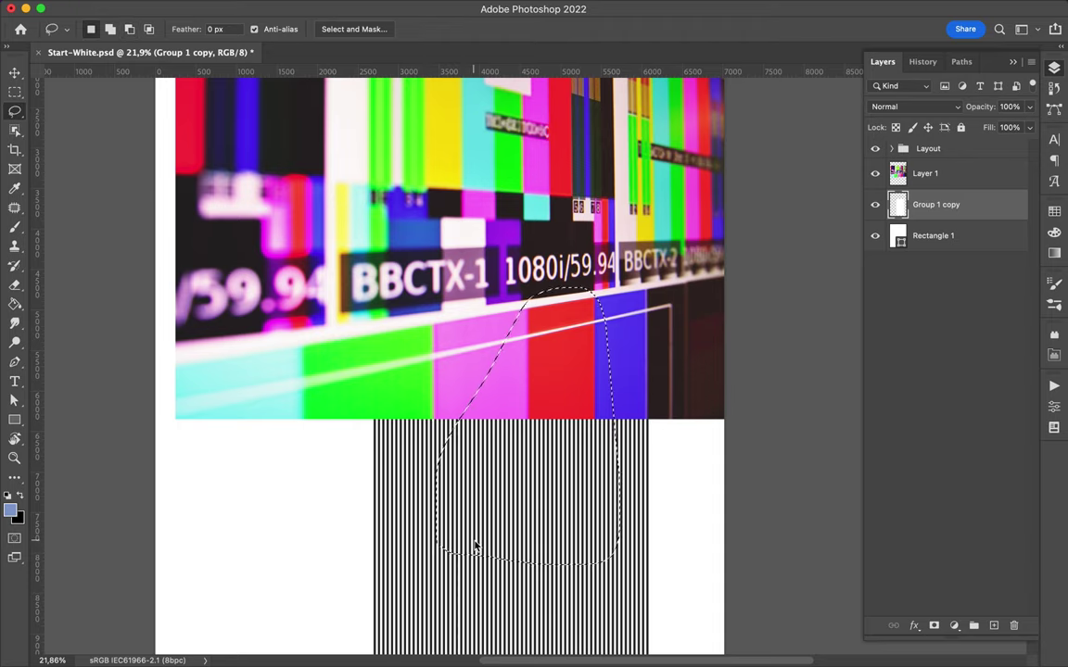
key("ctrl+j")
left_click_drag(913, 207, 913, 173)
key("v")
scroll(583, 258, "down", 3)
left_click(569, 259)
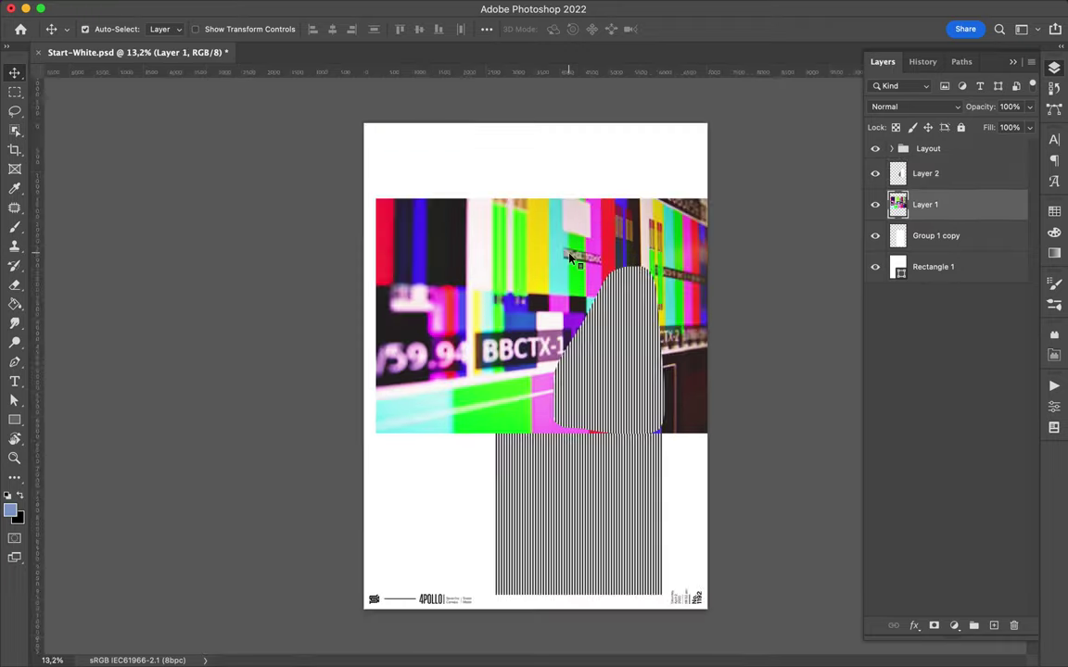
Step: Rotate the TV image by -90° with Free Transform
left_click_drag(569, 259, 549, 277)
key("ctrl+t")
left_click_drag(424, 183, 380, 441)
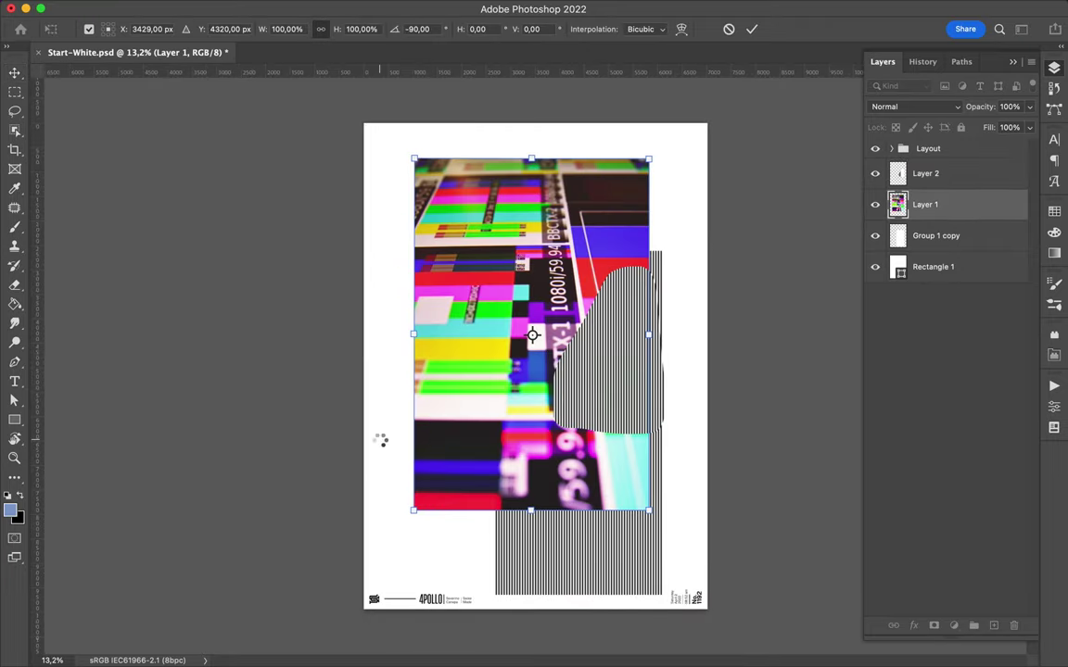
key("Return")
Step: Split the rotated image's left part onto Layer 3, placed below Group 1 copy and lower down
key("l")
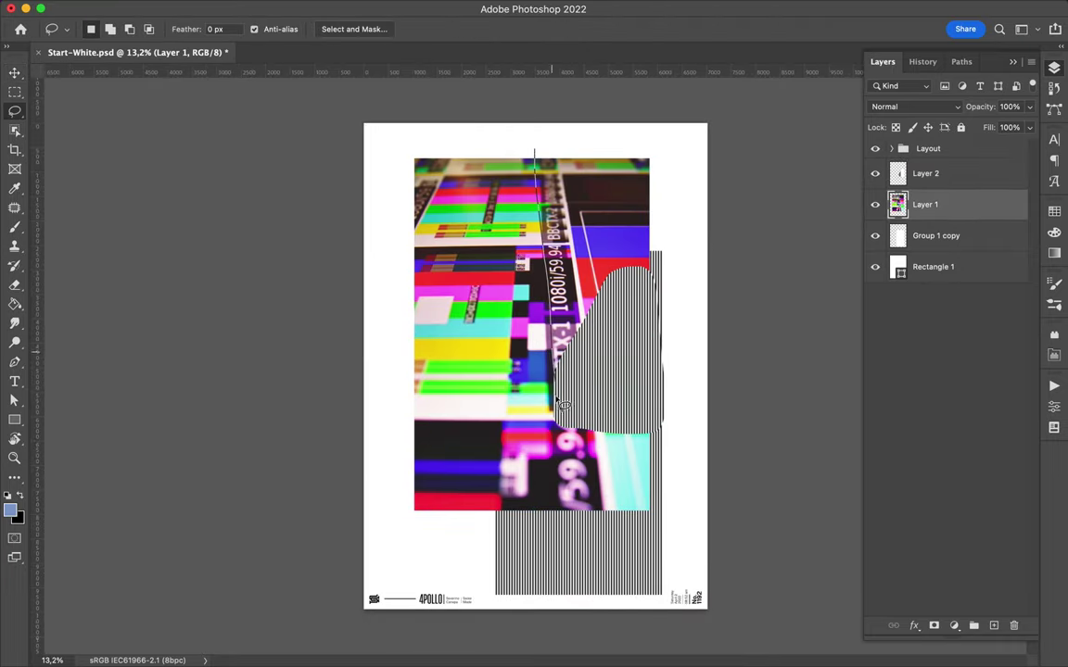
left_click_drag(425, 542, 536, 155)
key("ctrl+j")
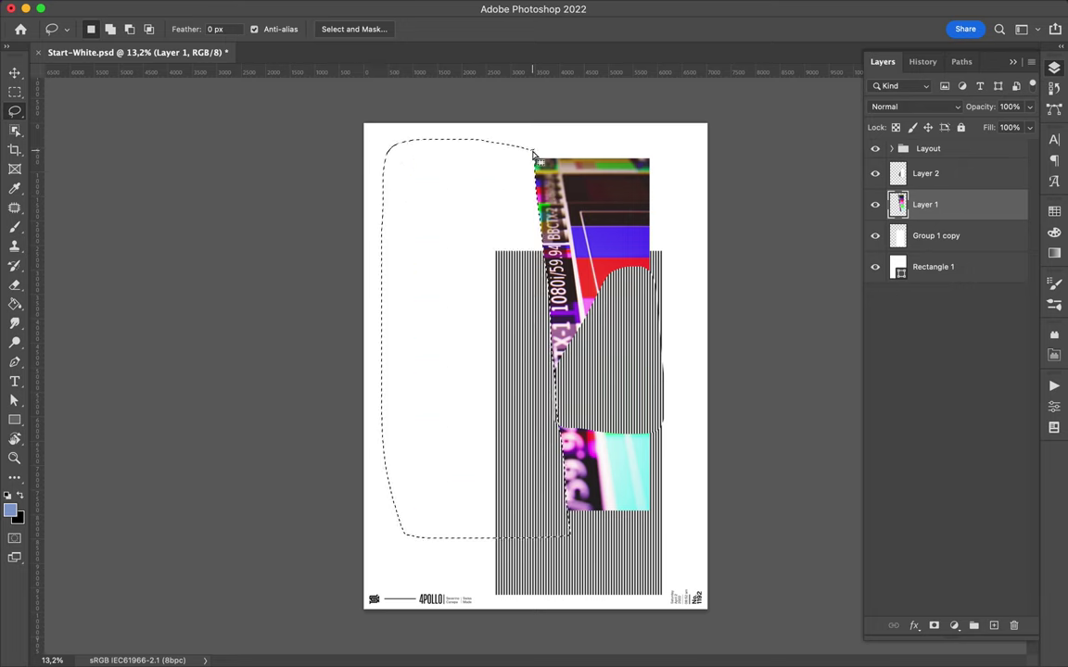
key("v")
left_click_drag(464, 334, 449, 338)
left_click_drag(924, 204, 927, 283)
mouse_move(453, 368)
left_mouse_down()
mouse_move(508, 443)
mouse_move(480, 436)
left_mouse_up()
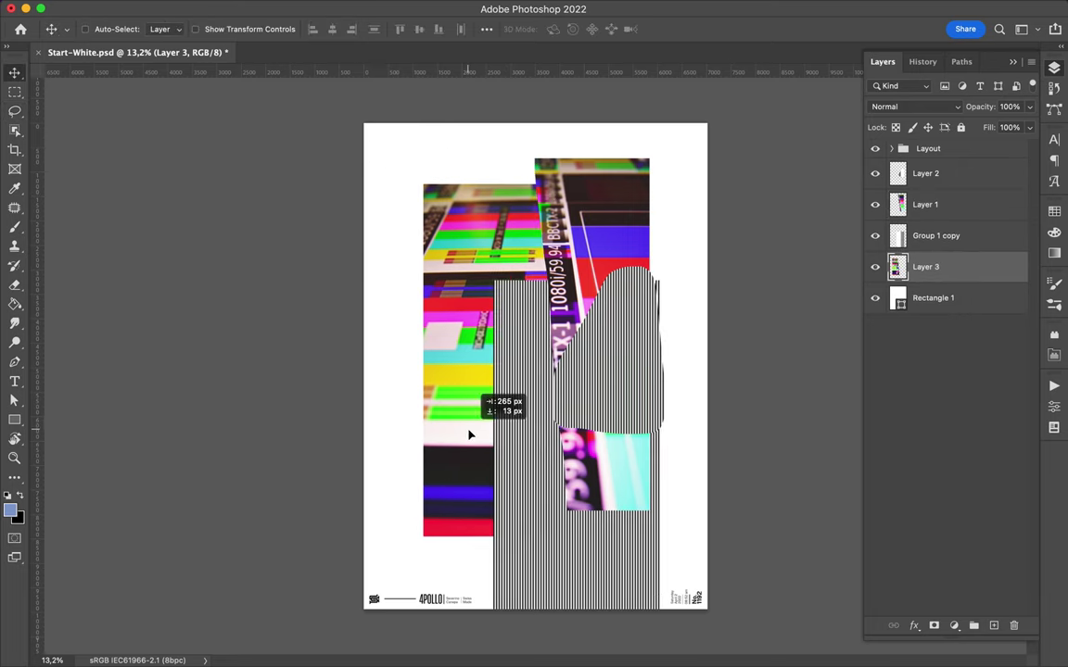
Step: Move the striped blob up to the right and rotate it to lie horizontally
left_click(936, 240)
left_click_drag(936, 239, 936, 295)
key("ctrl+t")
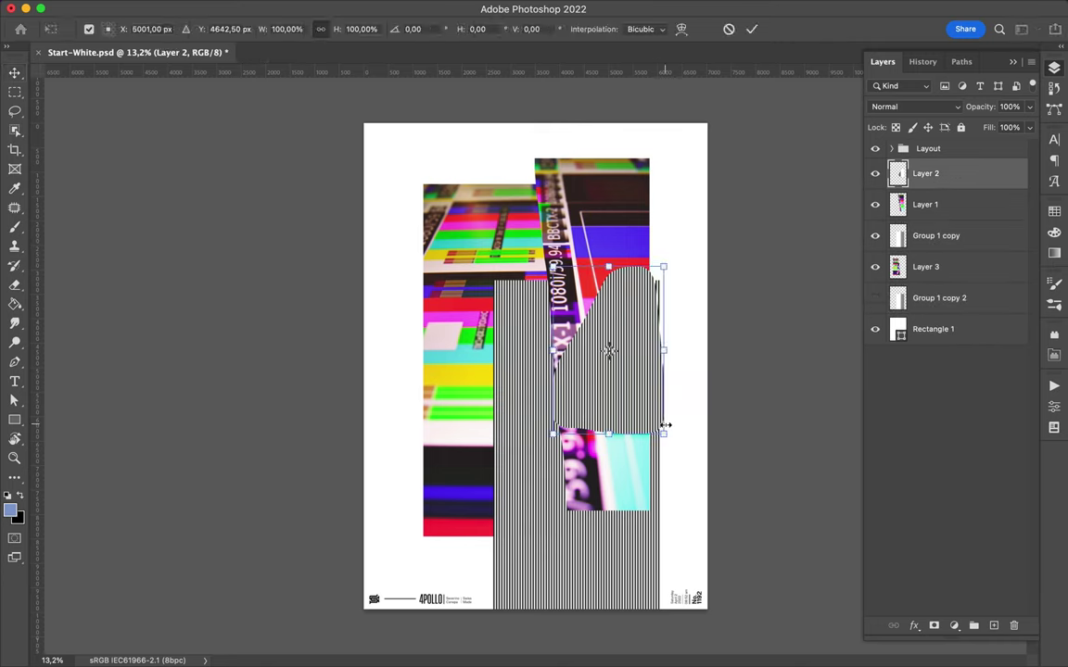
key("Return")
left_click_drag(586, 371, 651, 297)
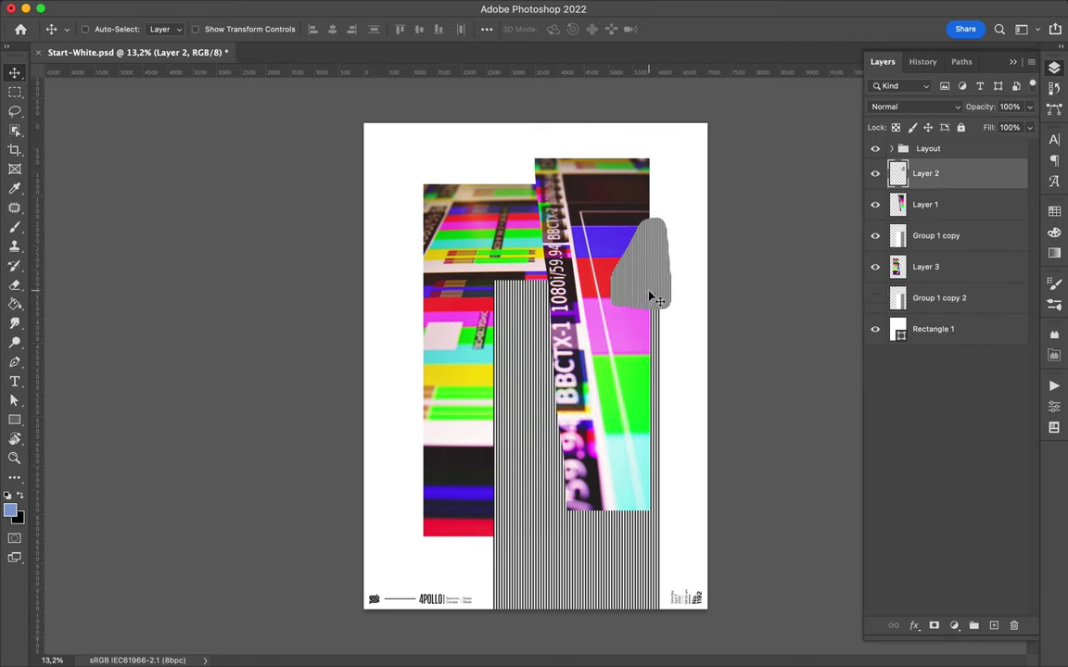
key("ctrl+t")
mouse_move(653, 302)
left_mouse_down()
mouse_move(649, 278)
mouse_move(627, 267)
left_mouse_up()
key("Return")
Step: Copy a square of stripes to Layer 4, rotate it 90°, and place it above the TV layer
key("m")
left_click(527, 364, "ctrl")
left_click_drag(509, 343, 601, 431)
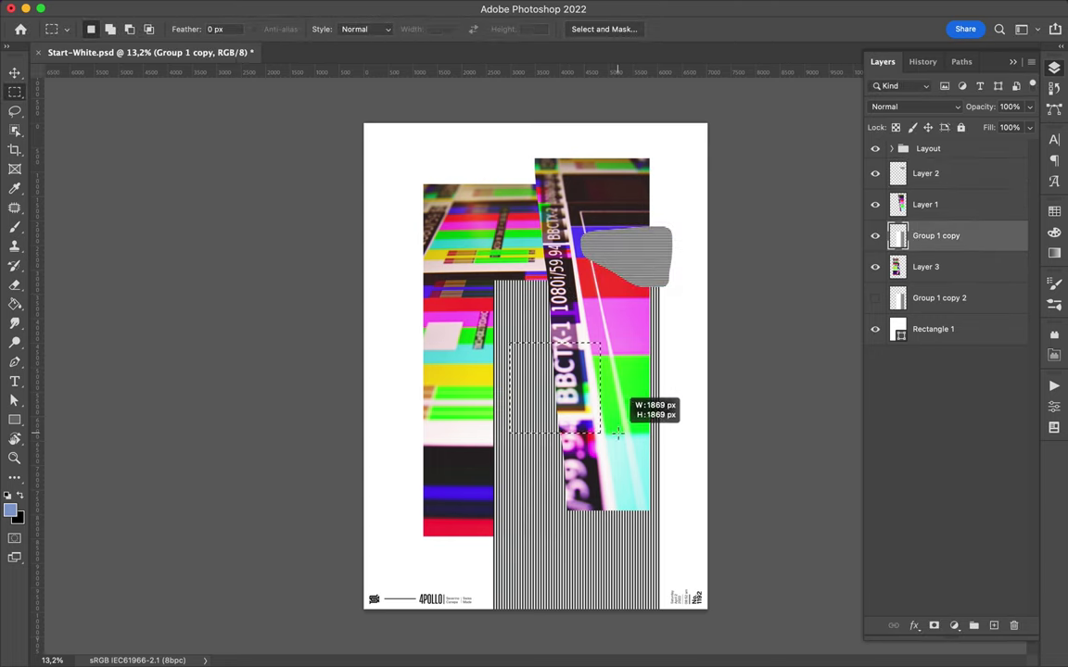
key("ctrl+j")
key("ctrl+t")
left_click_drag(524, 310, 477, 418)
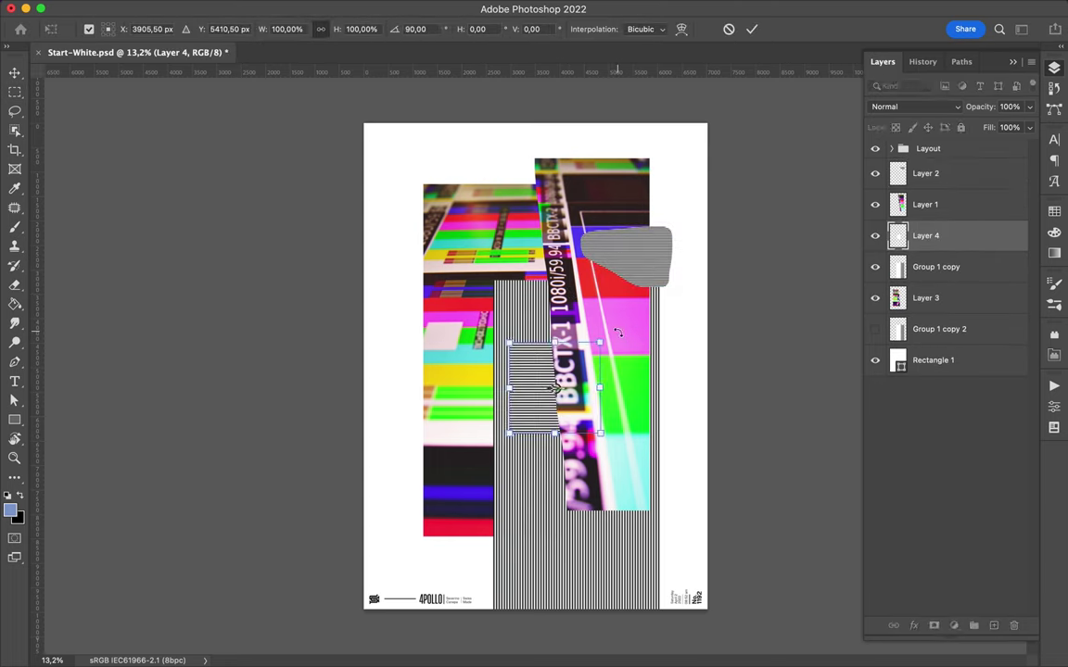
key("Return")
left_click_drag(931, 244, 927, 191)
Step: Try a strip selection below the striped square, deselect it, and fit the poster in view
scroll(533, 367, "up", 5)
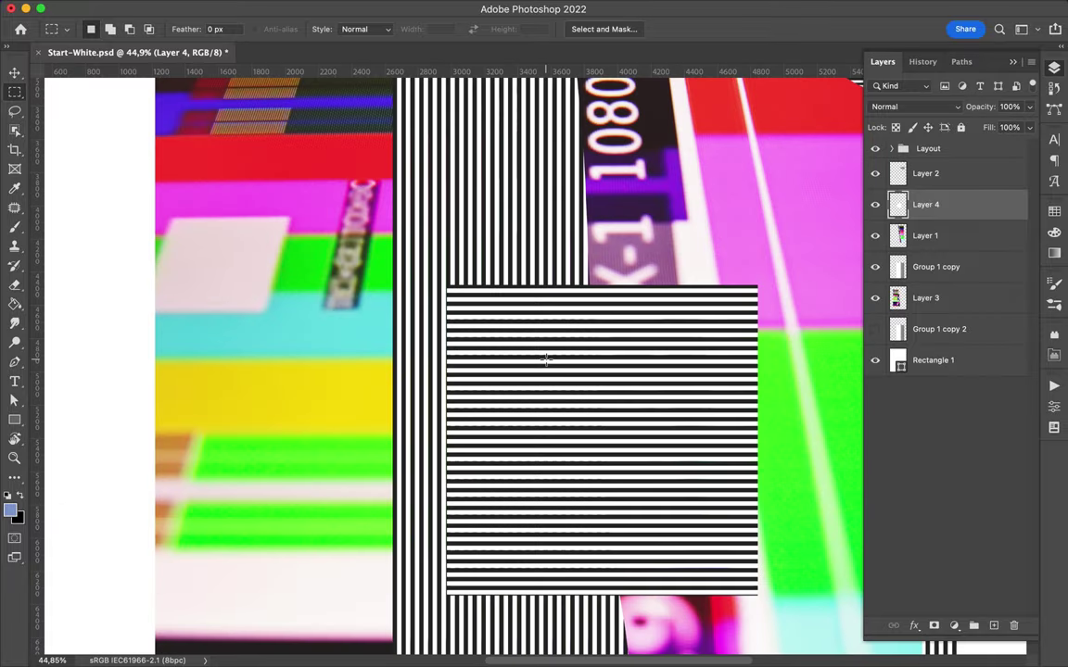
key("v")
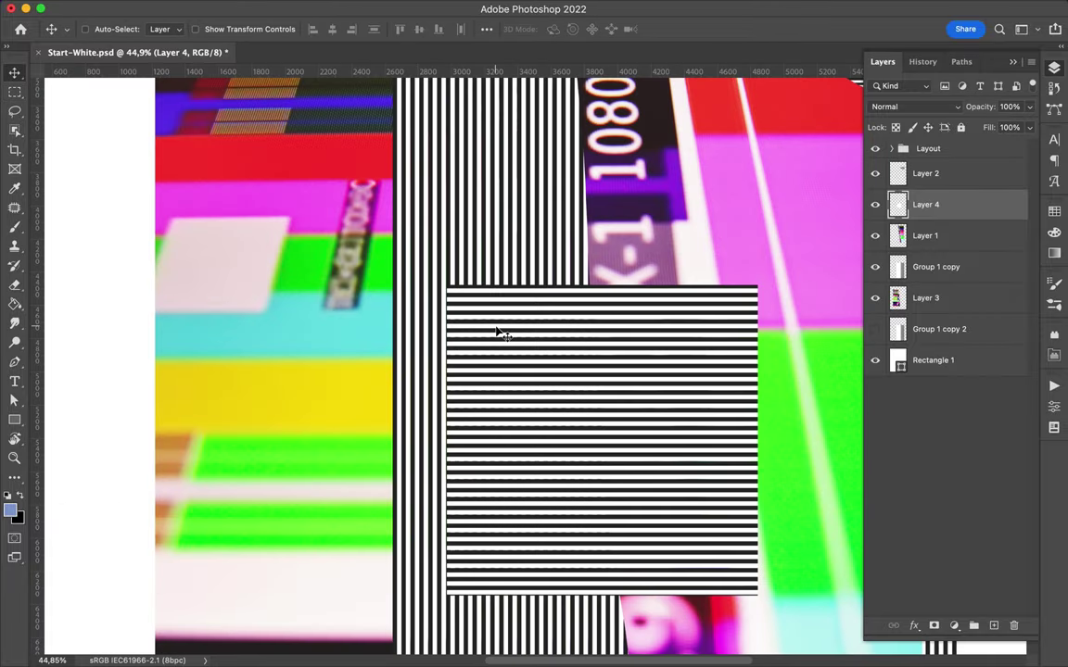
scroll(501, 338, "down", 1)
key("m")
left_click_drag(772, 614, 475, 580)
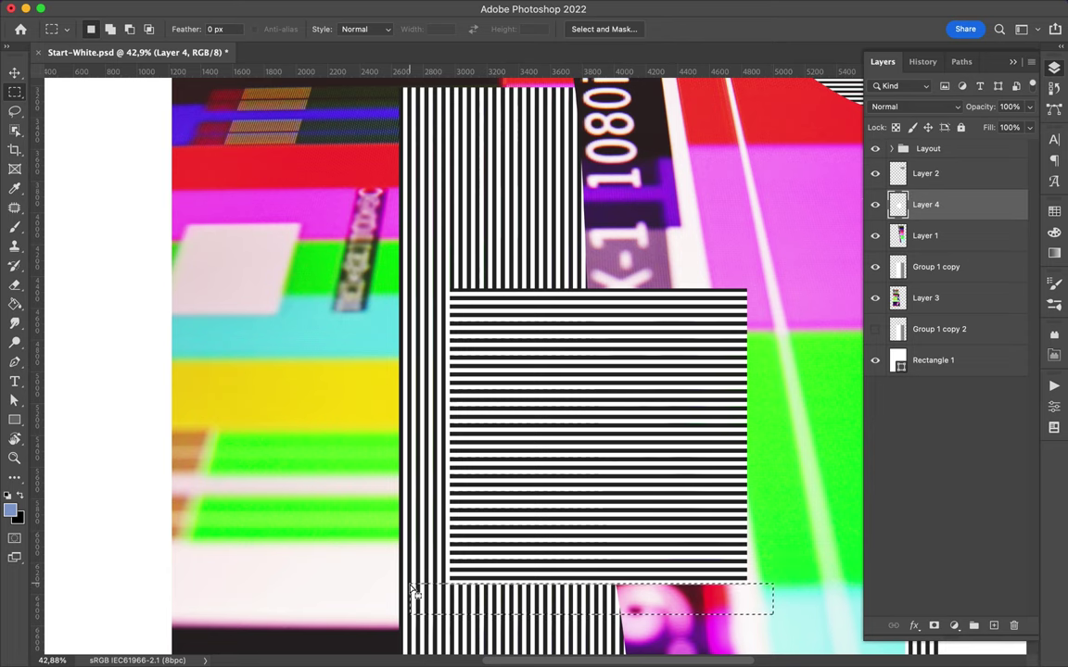
key("ctrl+d")
key("v")
key("ctrl+0")
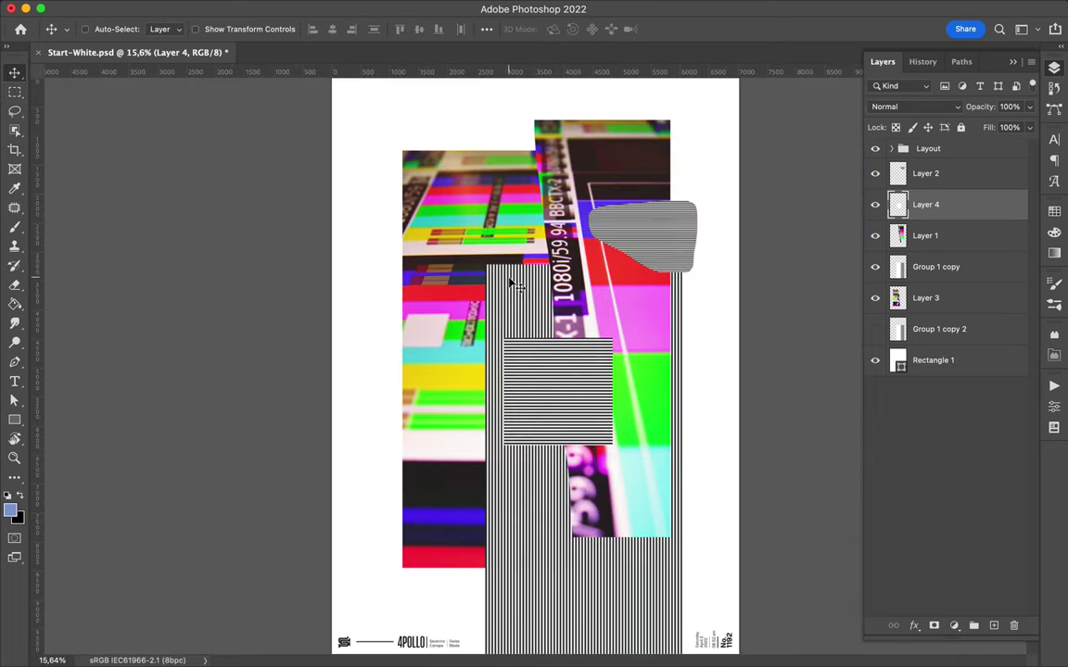
Step: Copy a vertical slice of the left TV piece onto Layer 5 and nudge it up
left_click(470, 374, "ctrl")
key("l")
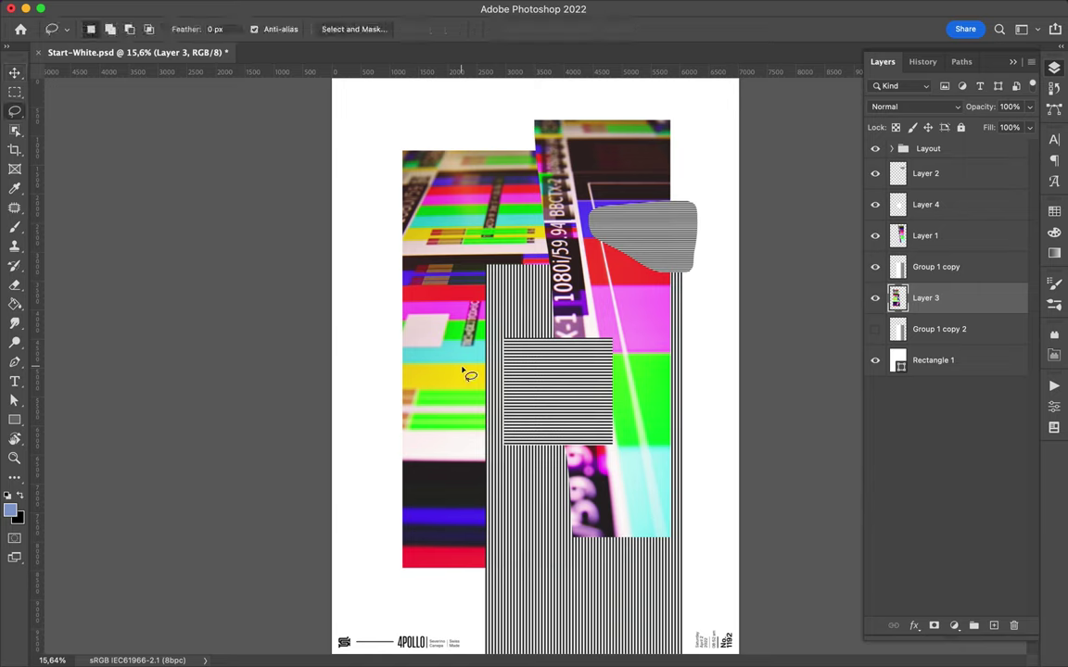
left_click_drag(515, 141, 509, 591)
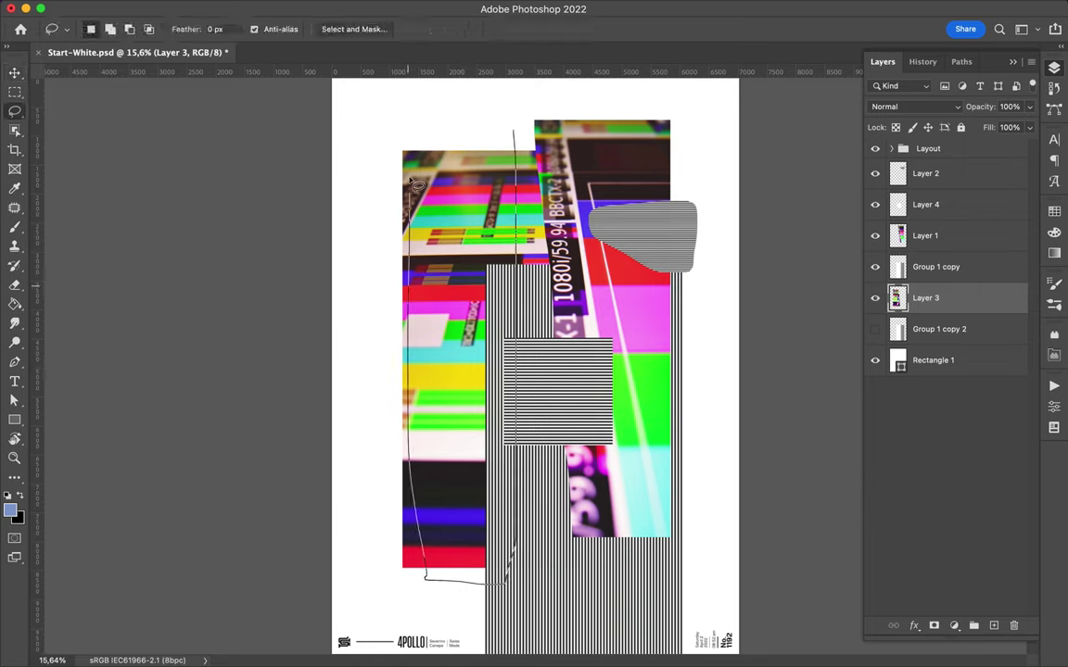
left_click_drag(432, 587, 508, 139)
key("ctrl+j")
key("v")
left_click_drag(470, 227, 476, 205)
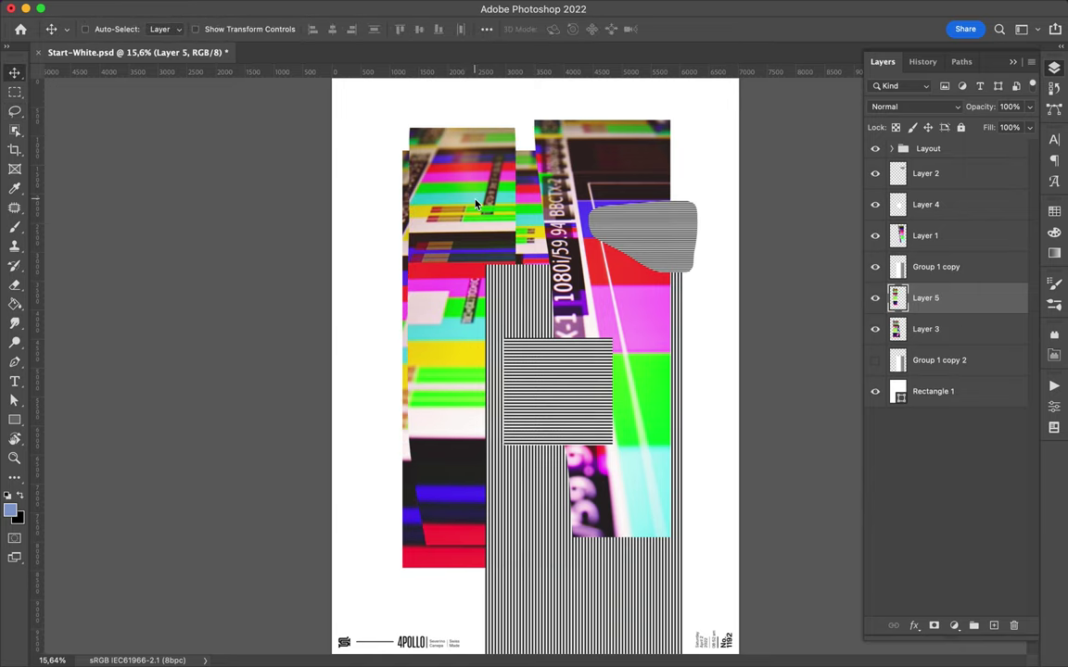
Step: Lasso the slice's upper part and shift it up and right for a glitch offset
key("l")
mouse_move(418, 267)
left_mouse_down()
mouse_move(421, 521)
mouse_move(434, 139)
left_mouse_up()
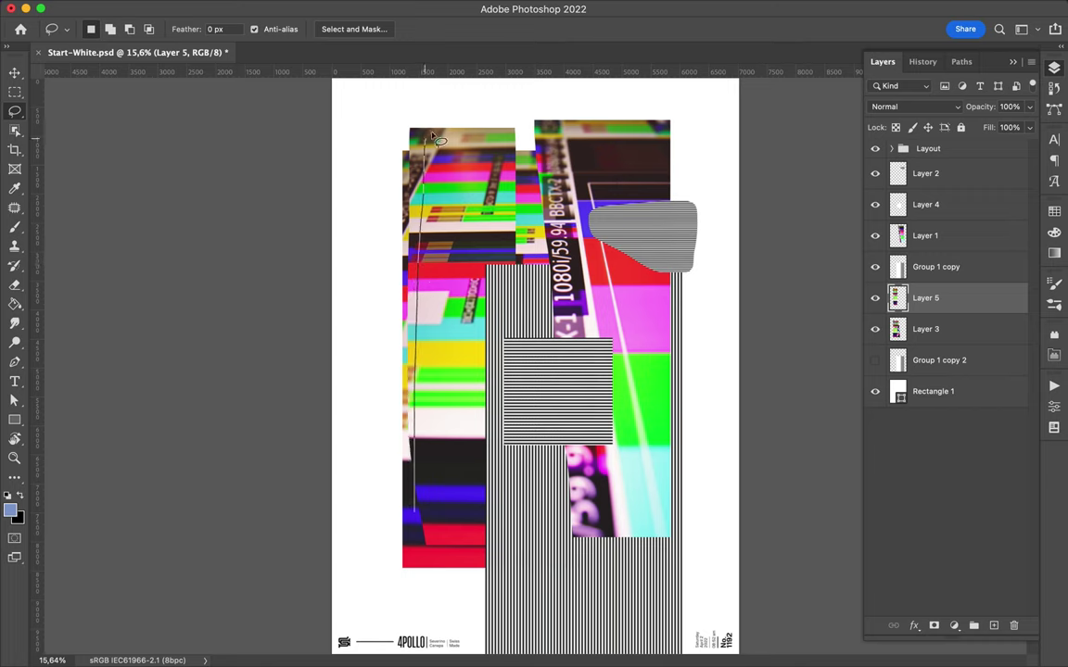
left_click_drag(526, 139, 516, 269)
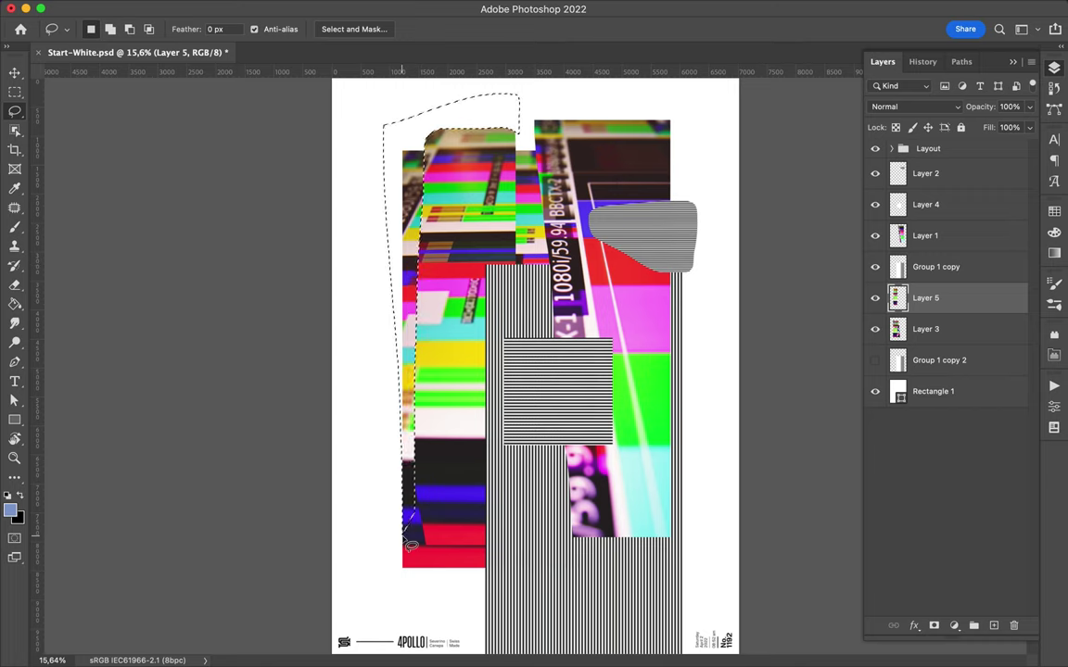
key("v")
left_click_drag(436, 429, 452, 420)
left_click(915, 106)
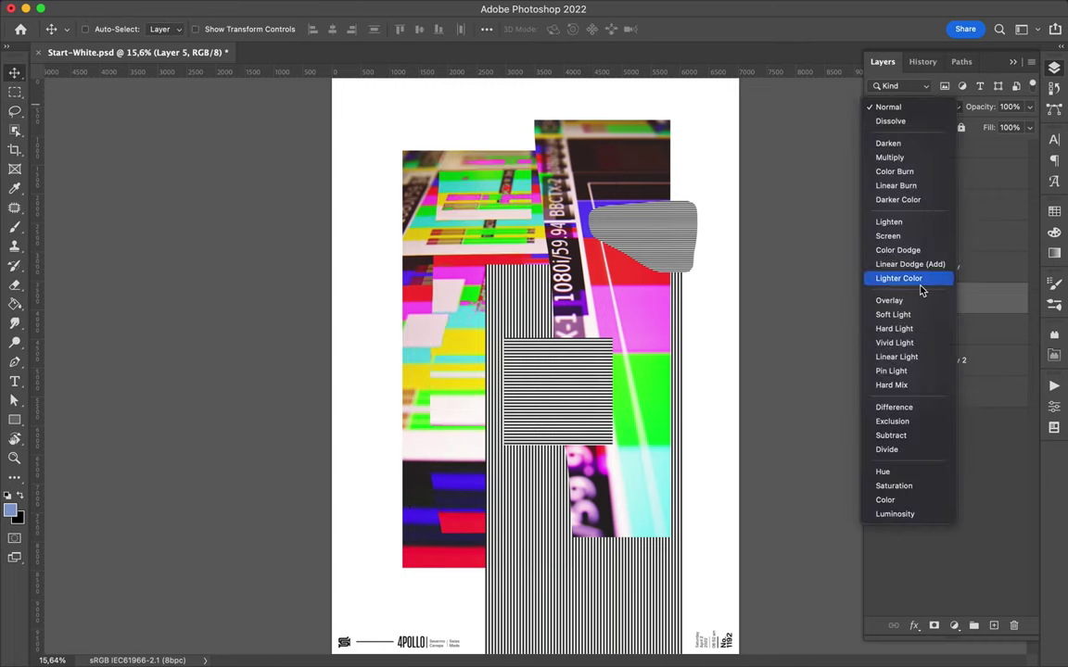
Step: Set Layer 5 to Linear Light and apply a Large Ripple with amount 868
left_click(917, 356)
left_click(344, 9)
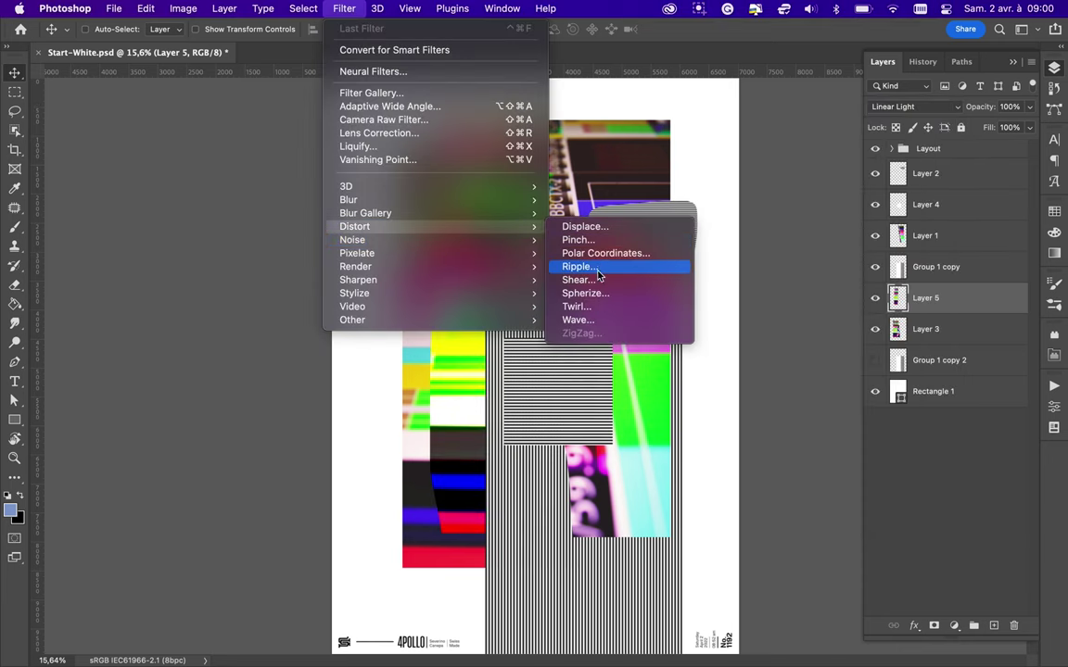
left_click(593, 267)
left_click_drag(499, 375, 570, 377)
left_click(461, 399)
left_click(454, 414)
left_click(637, 159)
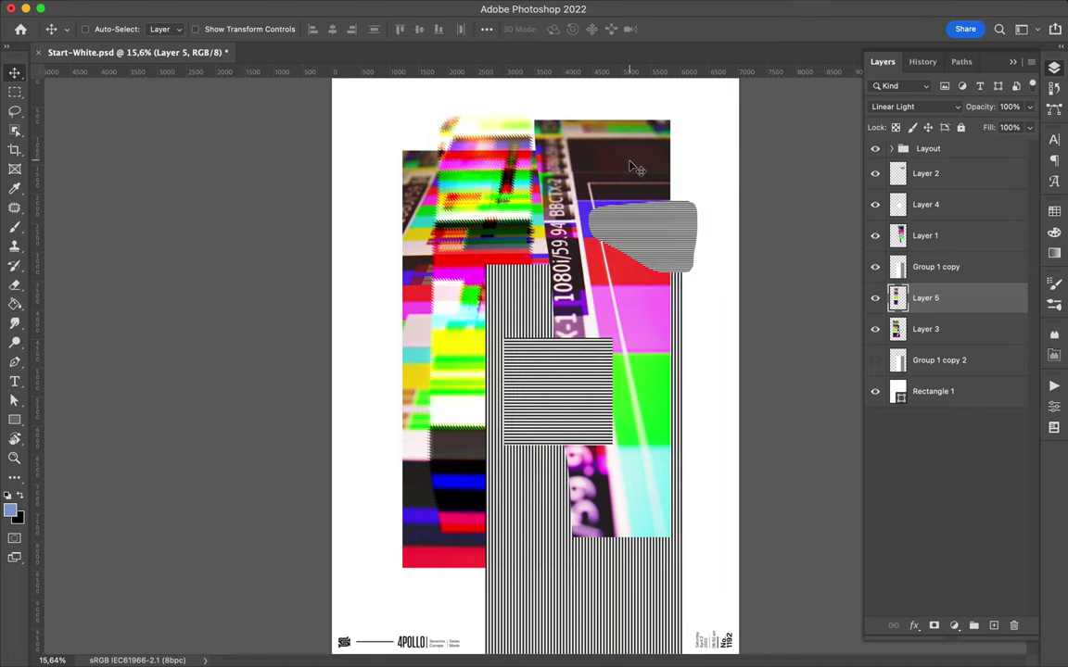
Step: Reapply the Ripple filter twice at 999% with Large size
left_click(344, 8)
mouse_move(354, 226)
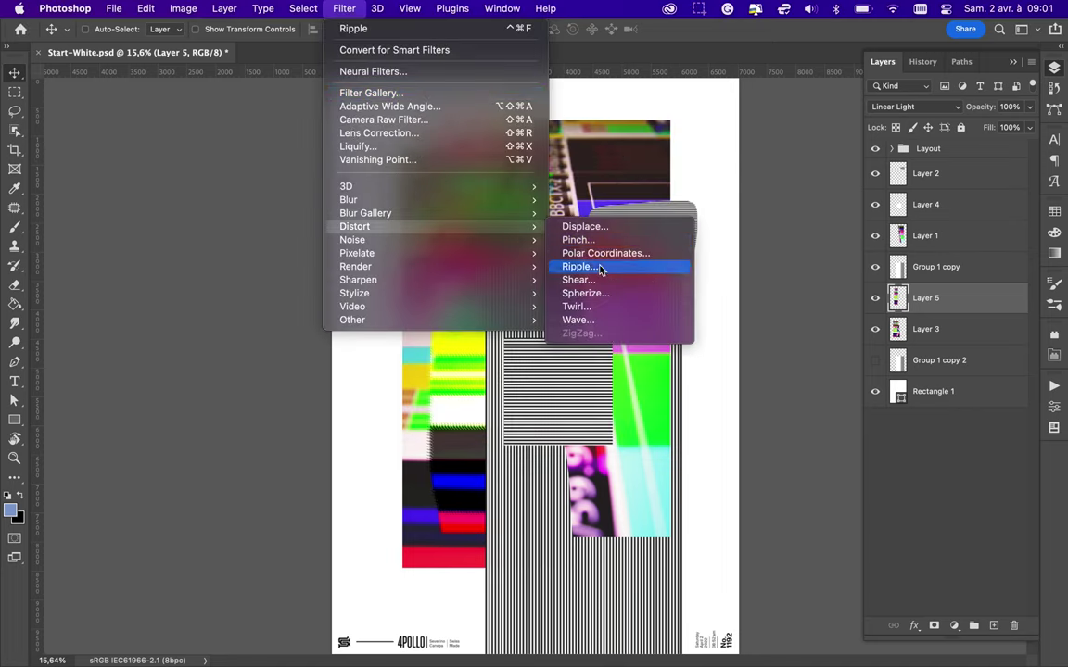
left_click(576, 266)
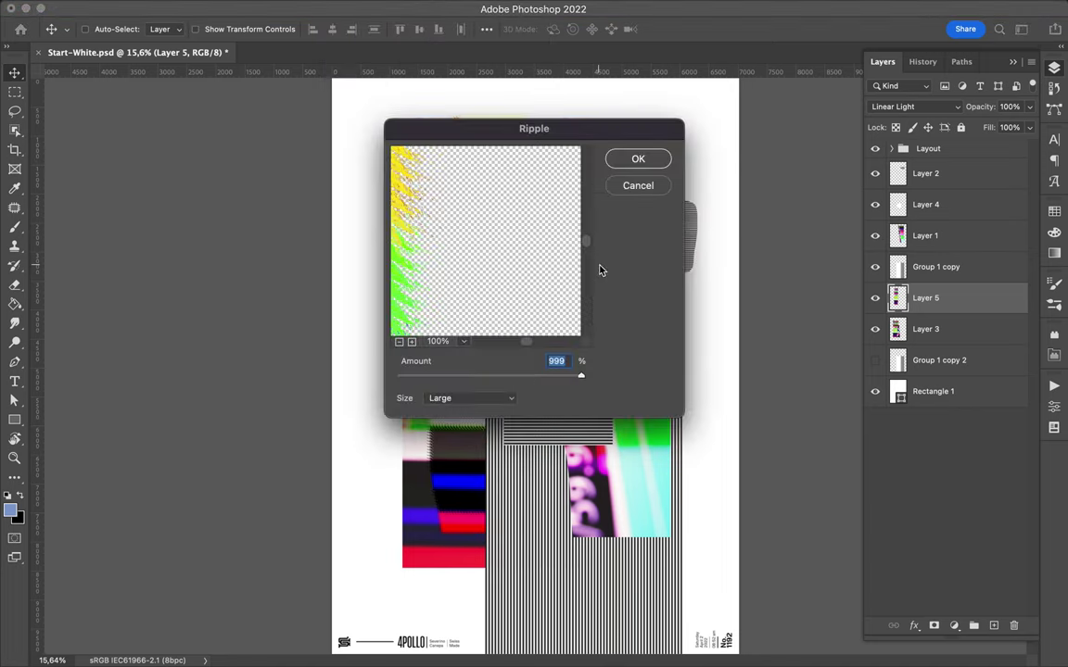
left_click(638, 158)
scroll(509, 259, "up", 3)
scroll(509, 259, "up", 5)
left_click(304, 8)
mouse_move(354, 226)
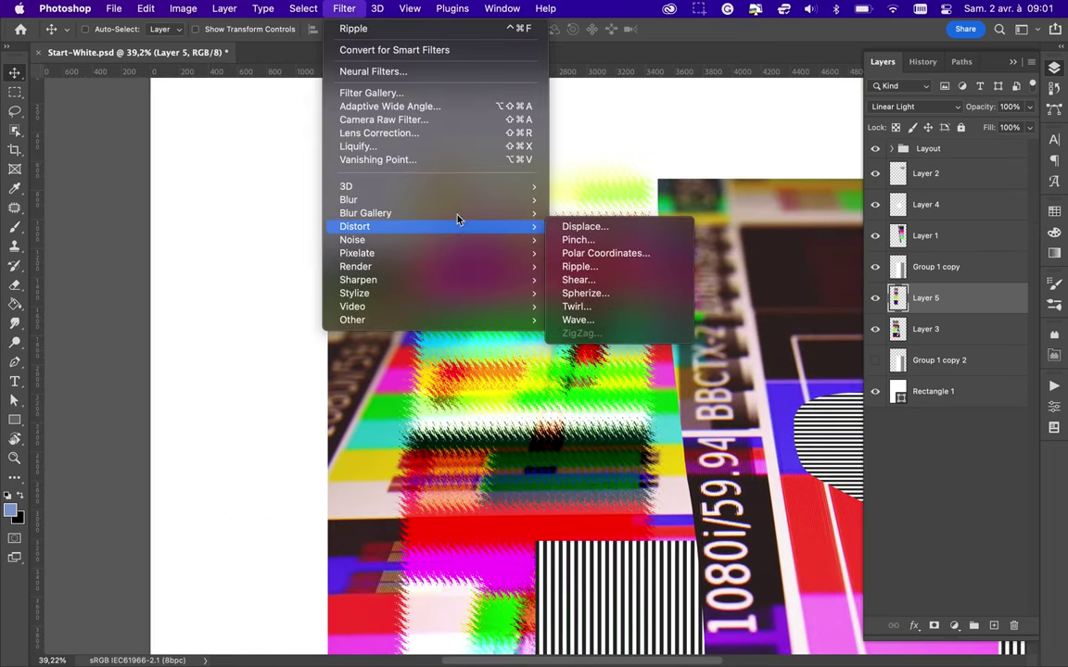
left_click(580, 266)
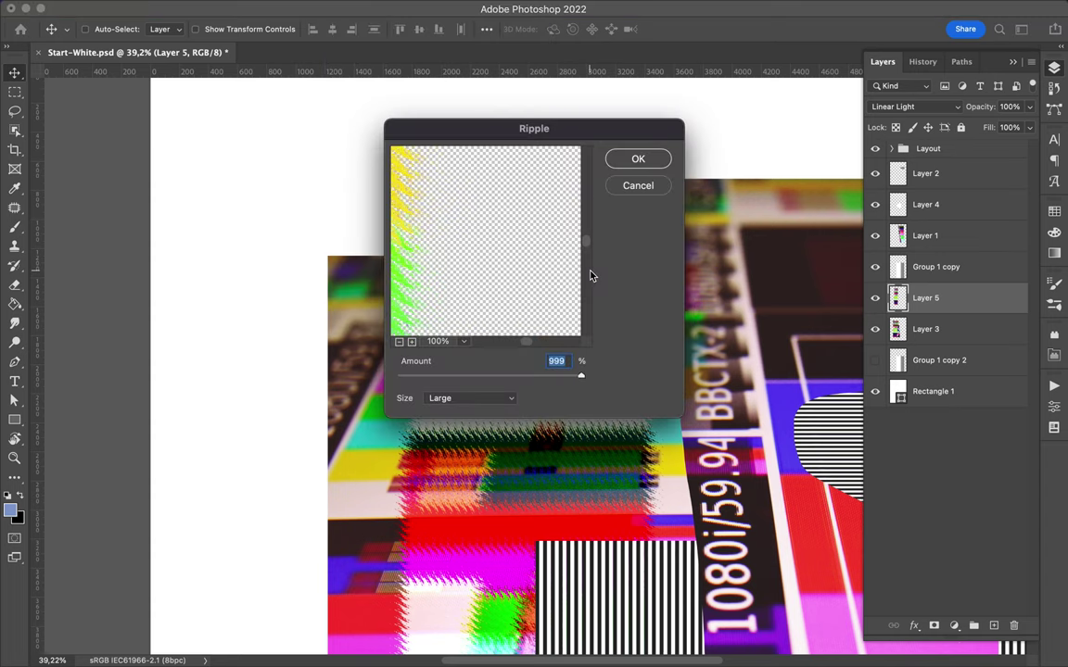
left_click(638, 158)
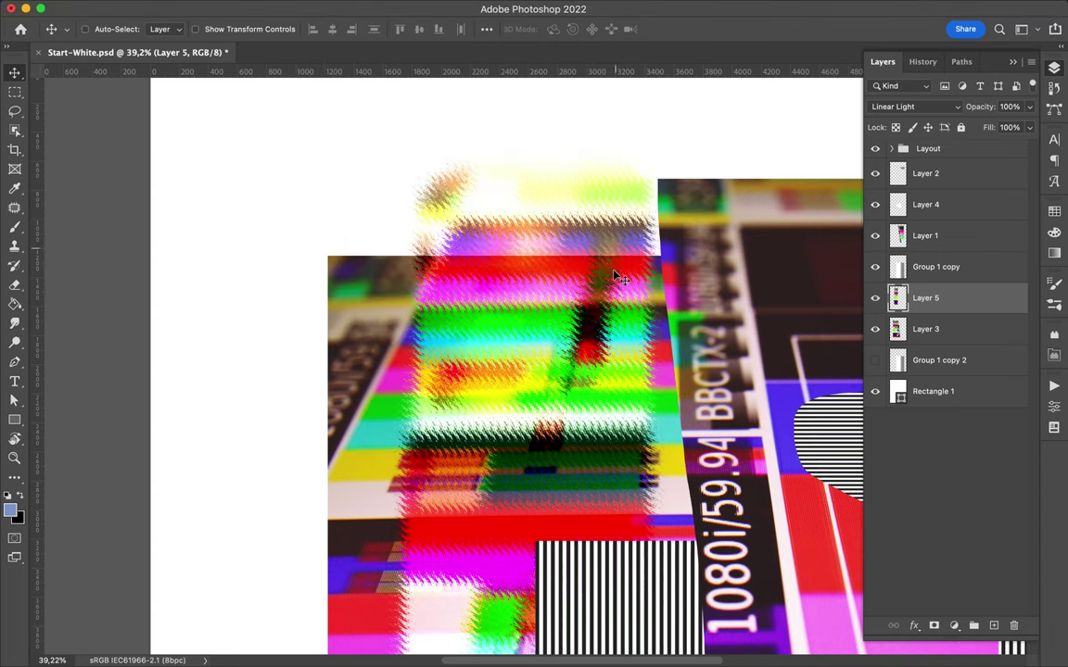
Step: Move the rippled piece up and left over the poster's upper area
scroll(612, 316, "down", 2)
scroll(604, 380, "down", 2)
scroll(593, 399, "down", 2)
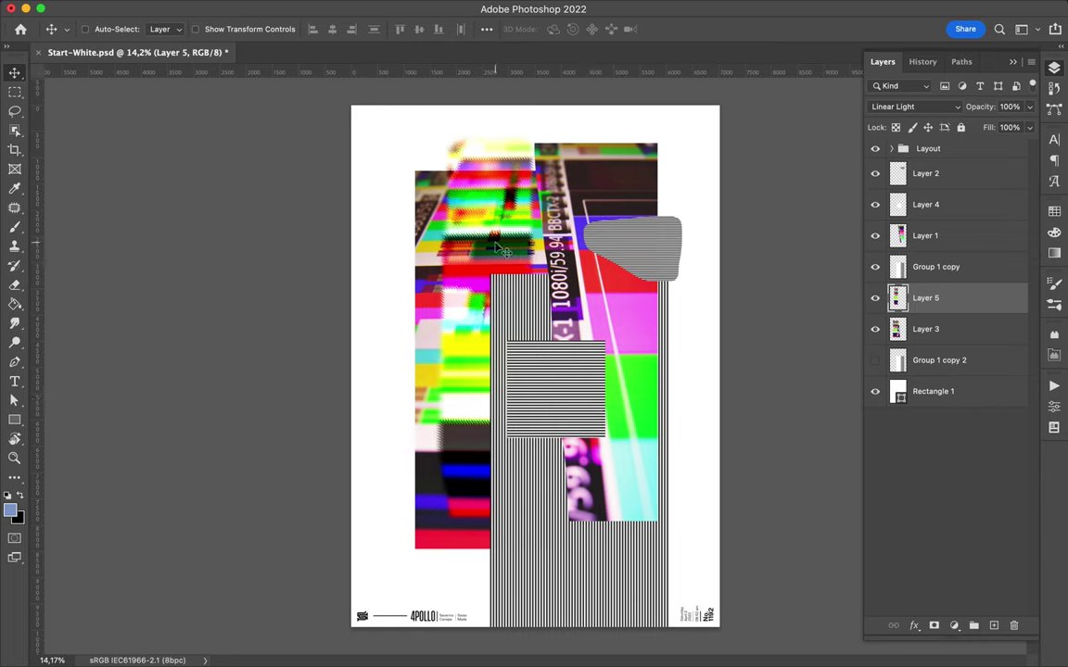
left_click_drag(466, 169, 517, 297)
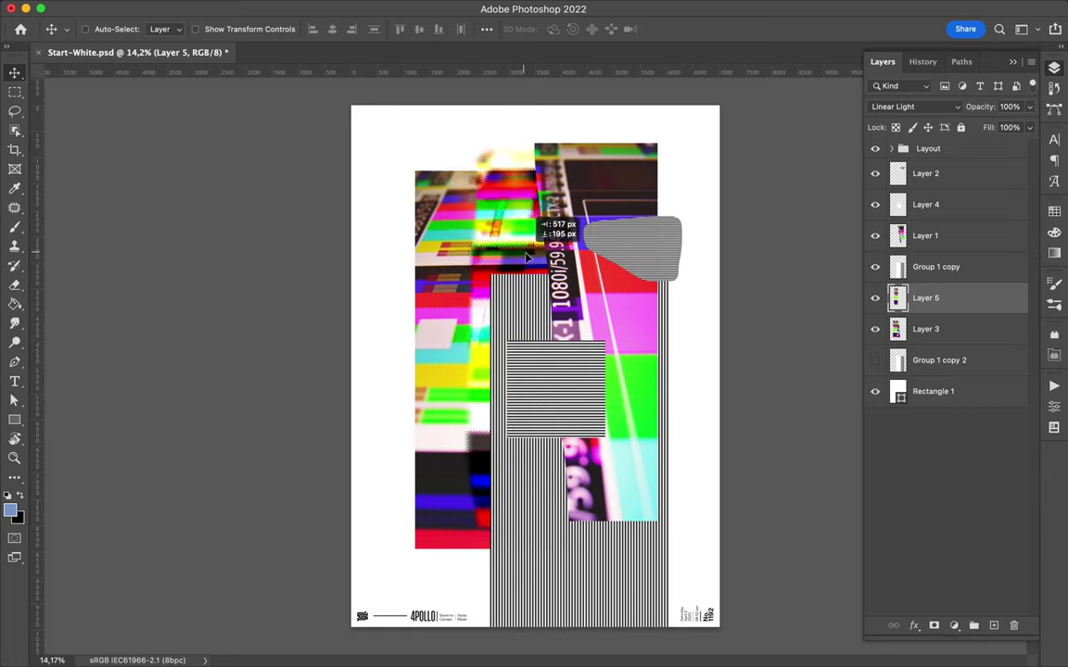
left_click_drag(516, 296, 454, 266)
left_click(454, 266, "ctrl")
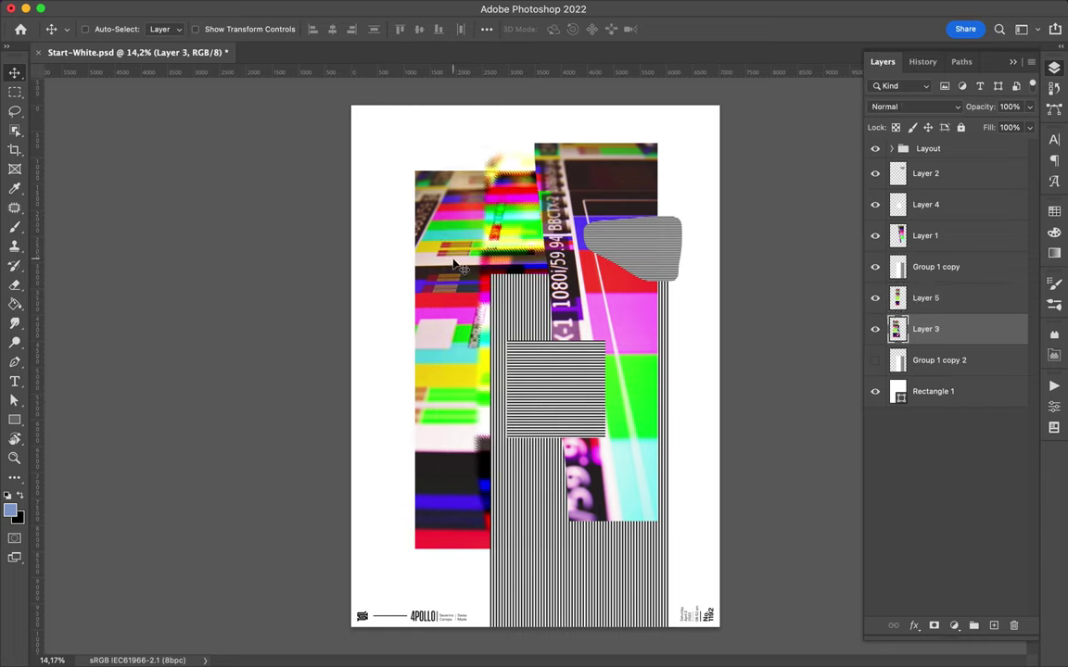
left_click(14, 324)
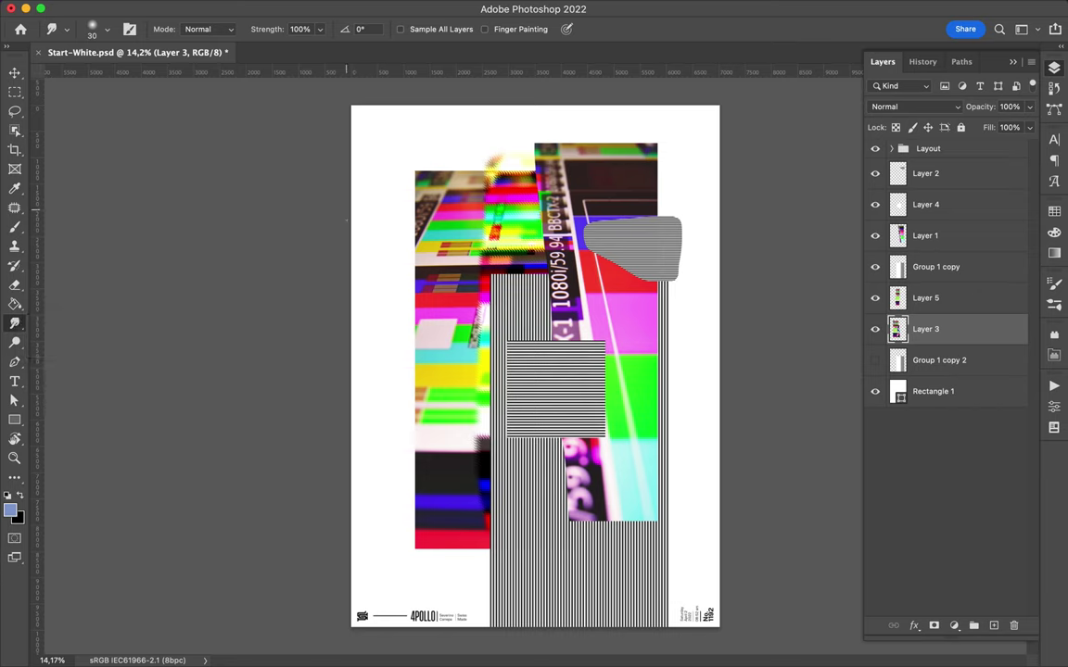
Step: Set the Smudge brush to 476 px and smear the left TV piece's left edge into wavy streaks
left_click(108, 31)
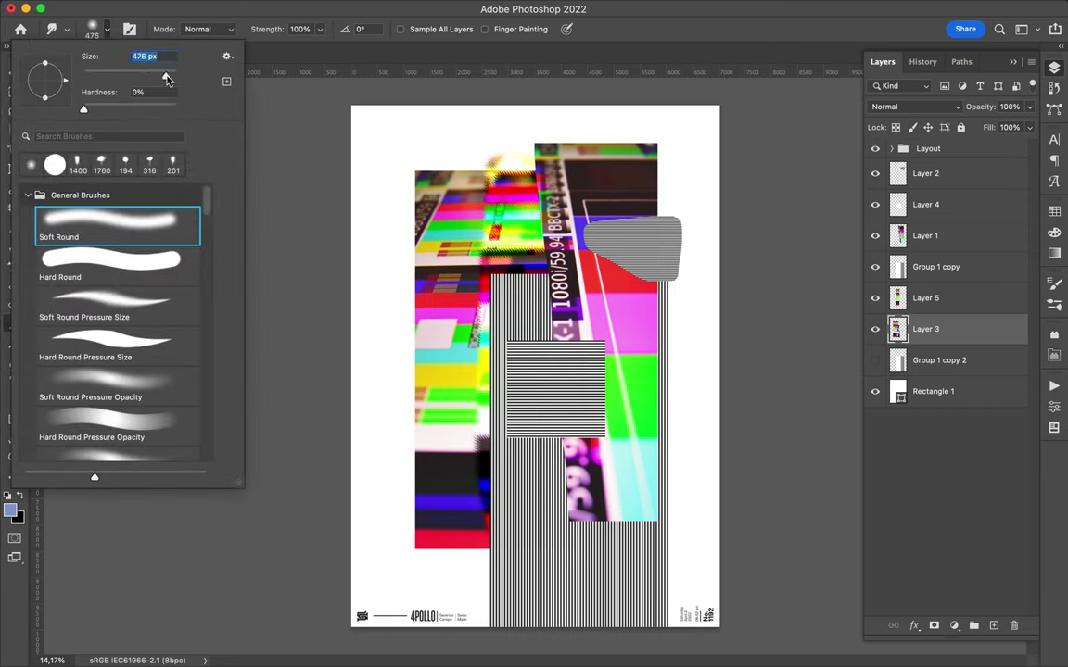
left_click(477, 170)
mouse_move(408, 182)
left_mouse_down()
mouse_move(415, 196)
mouse_move(382, 185)
mouse_move(404, 255)
left_mouse_up()
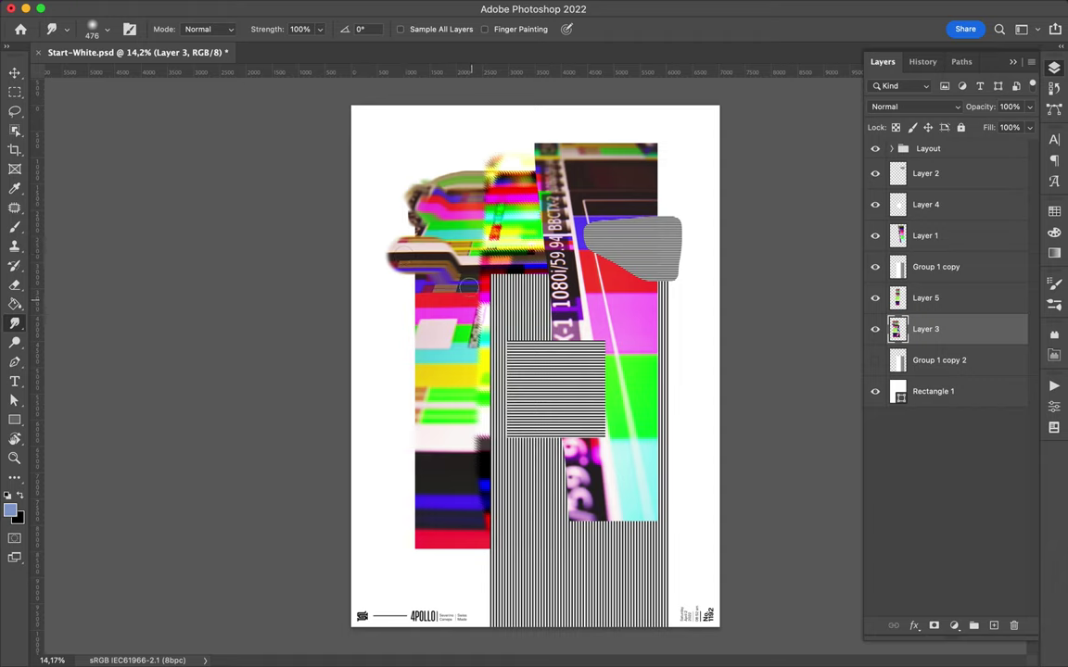
left_click_drag(414, 280, 414, 309)
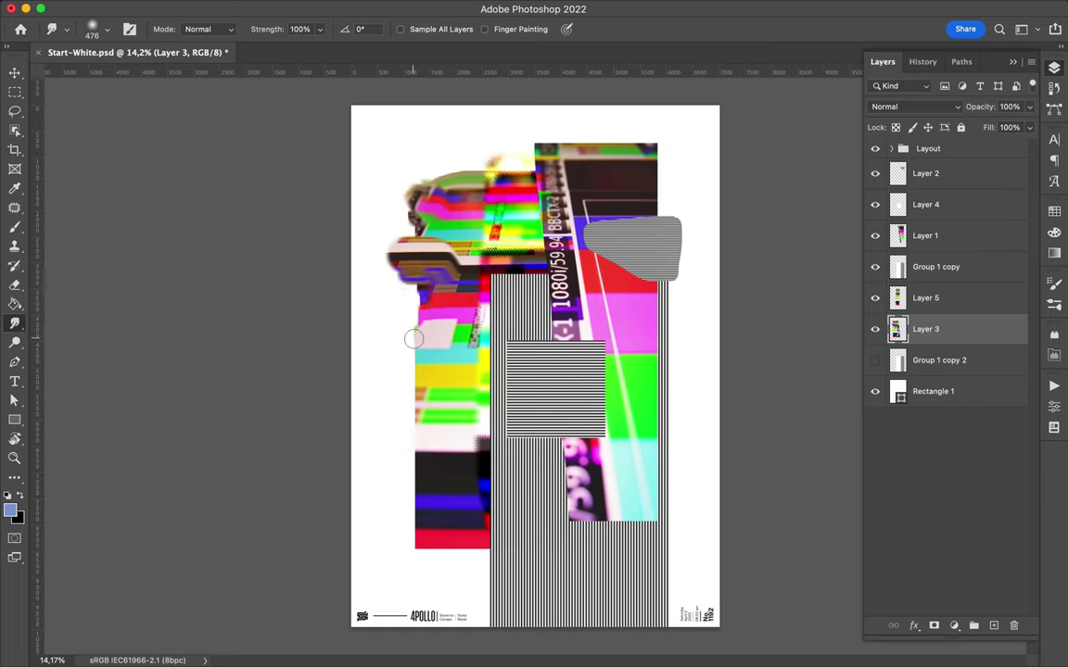
mouse_move(416, 372)
left_mouse_down()
mouse_move(403, 515)
mouse_move(381, 508)
left_mouse_up()
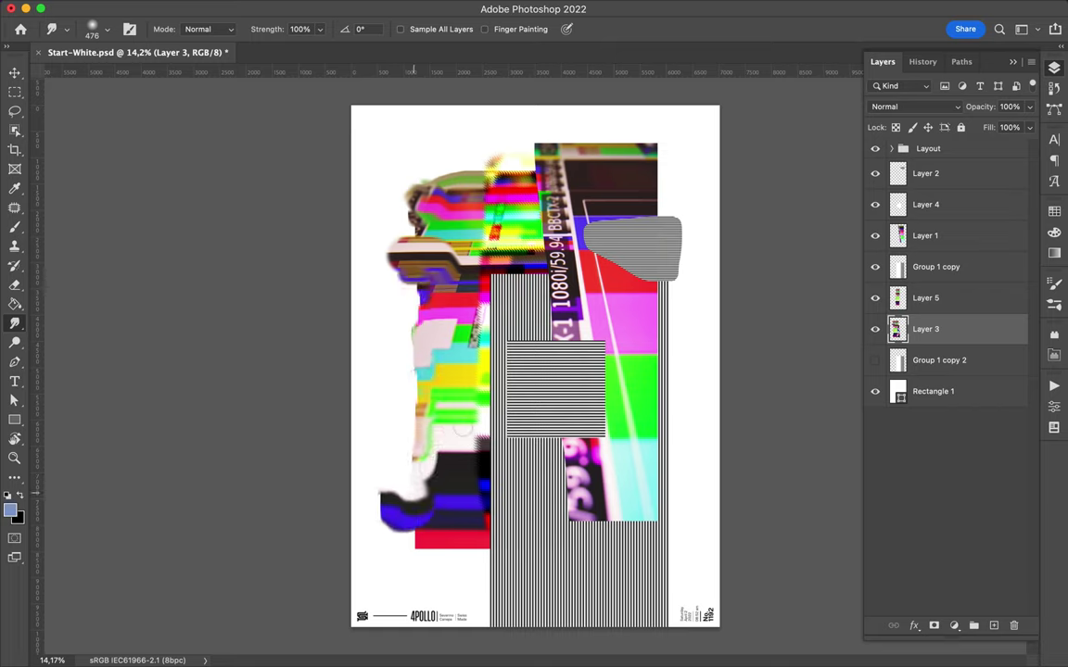
left_click_drag(445, 418, 407, 414)
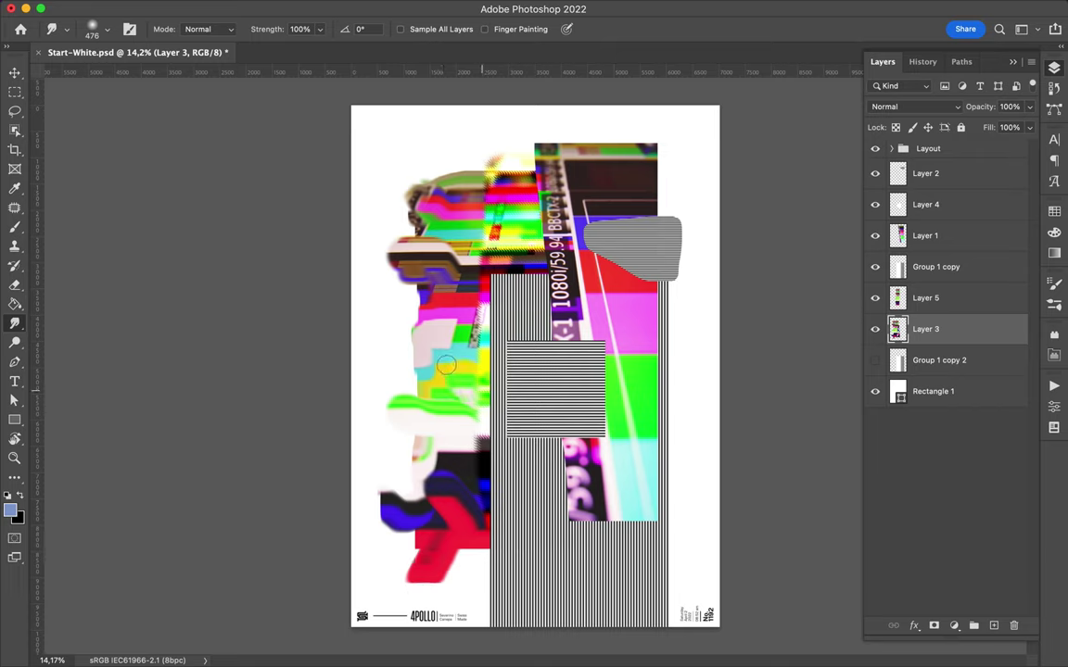
left_click_drag(482, 220, 463, 153)
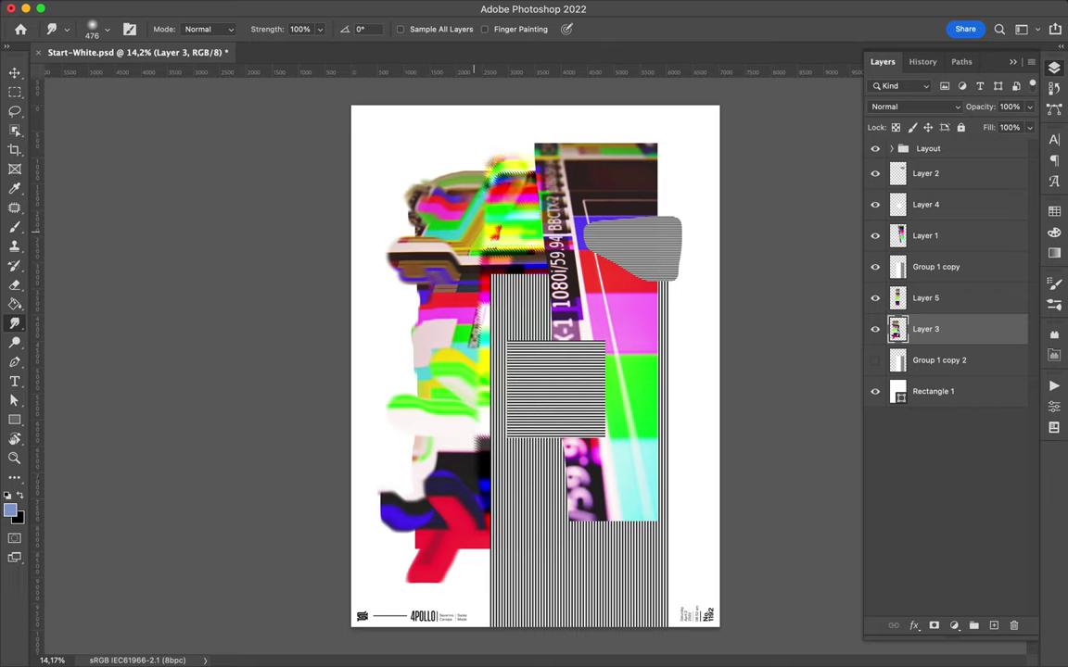
left_click(927, 278)
Step: Smudge the striped block's left and right edges into wavy grey blobs
left_click_drag(501, 290, 451, 263)
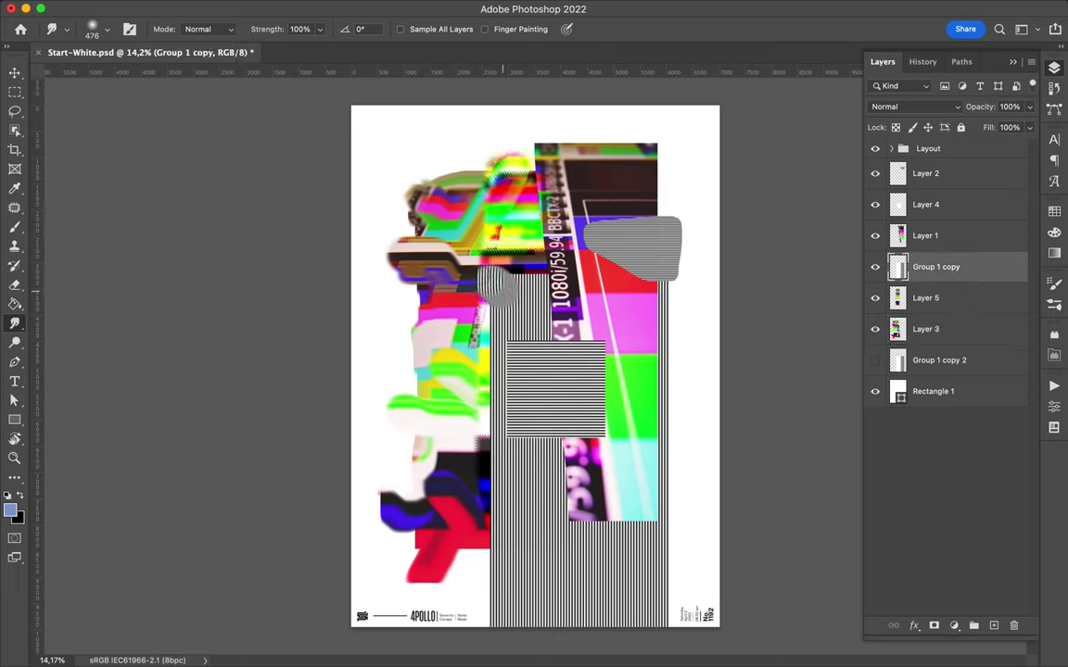
left_click_drag(454, 324, 385, 276)
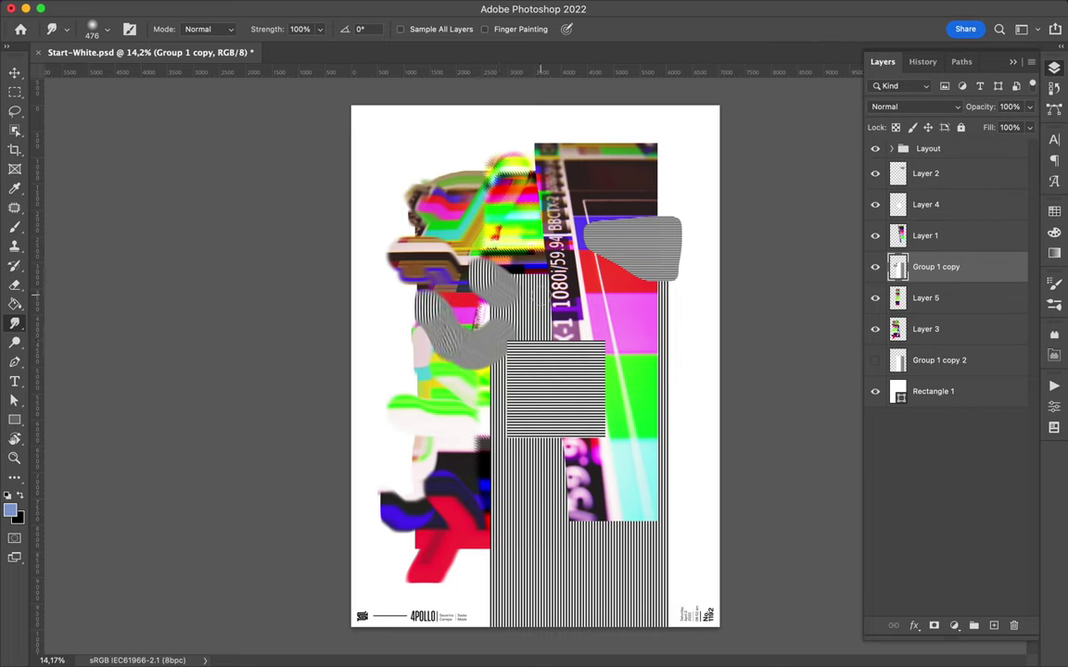
mouse_move(491, 400)
left_mouse_down()
mouse_move(499, 494)
mouse_move(468, 501)
left_mouse_up()
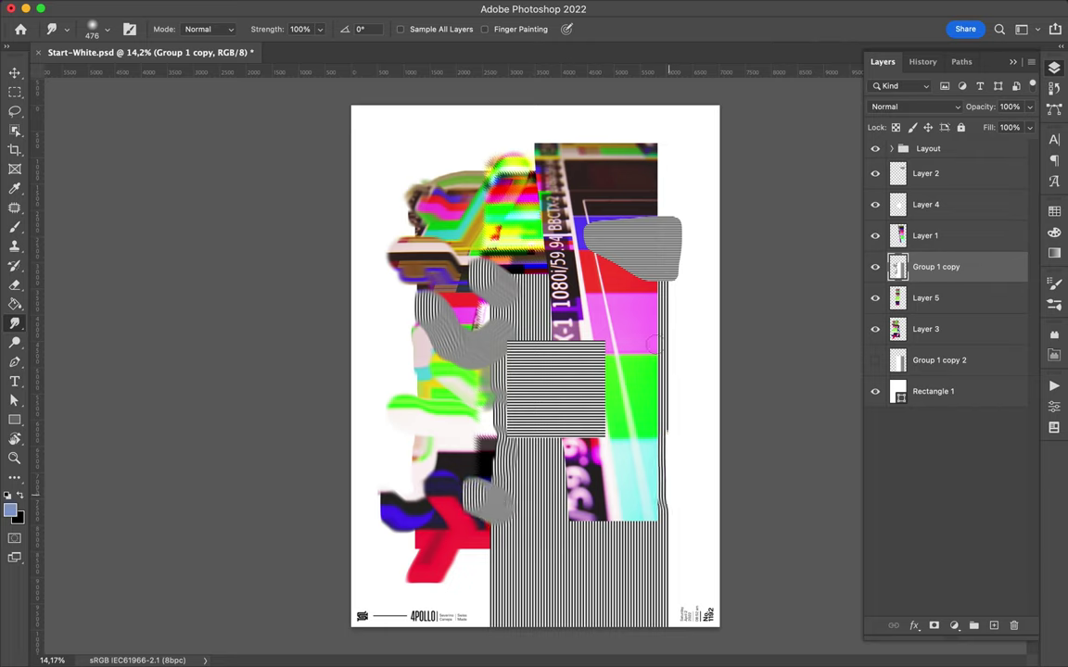
left_click_drag(660, 413, 664, 454)
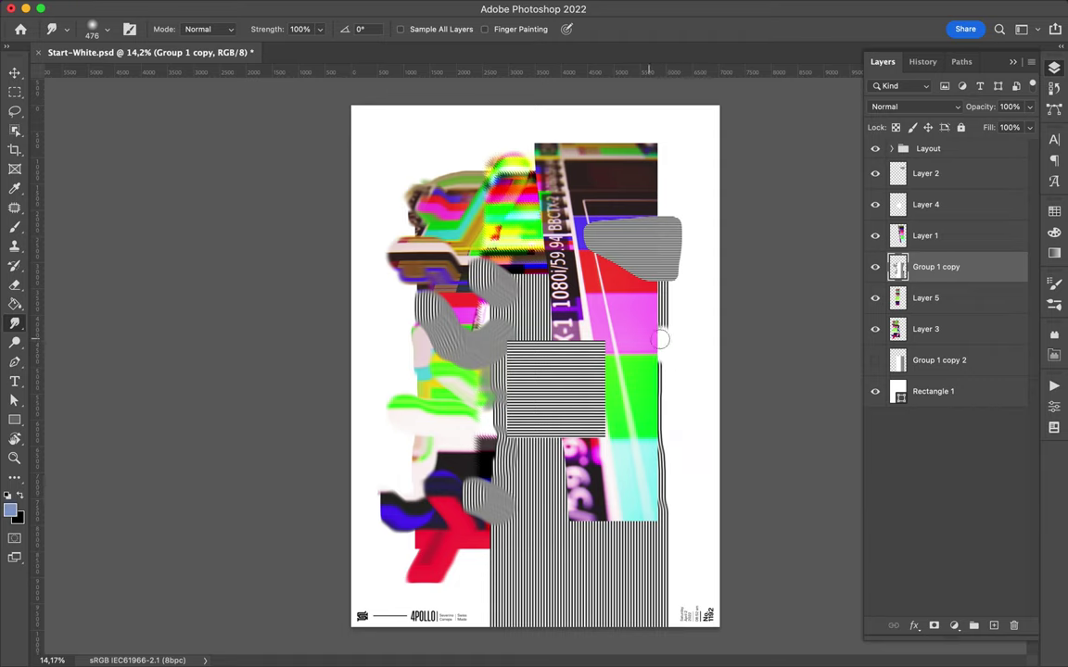
left_click_drag(673, 352, 702, 320)
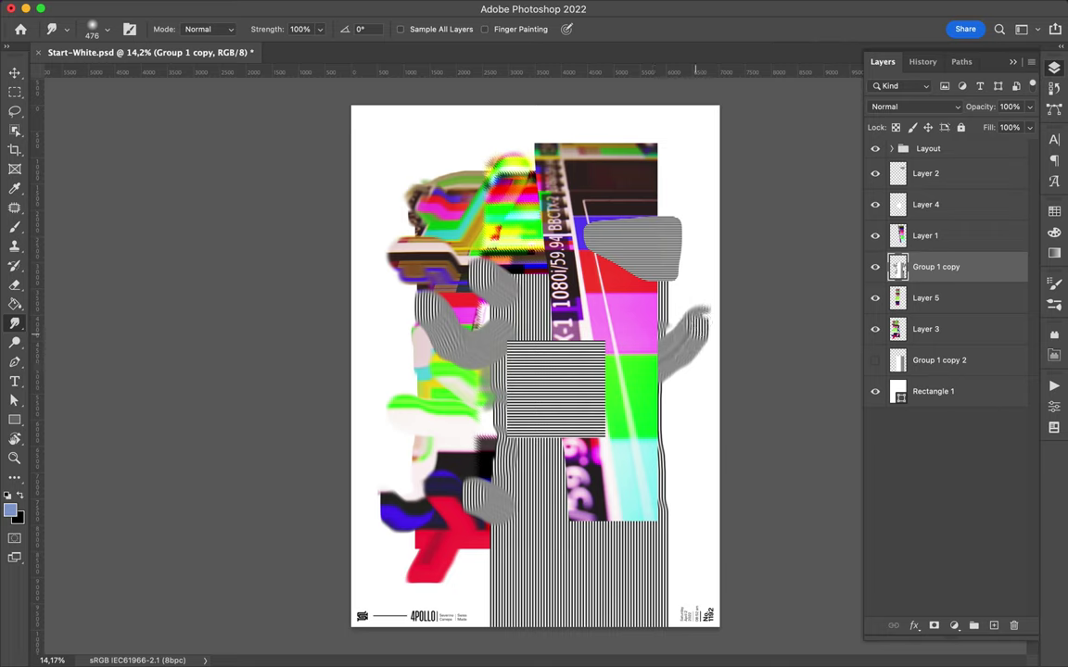
left_click_drag(664, 564, 630, 555)
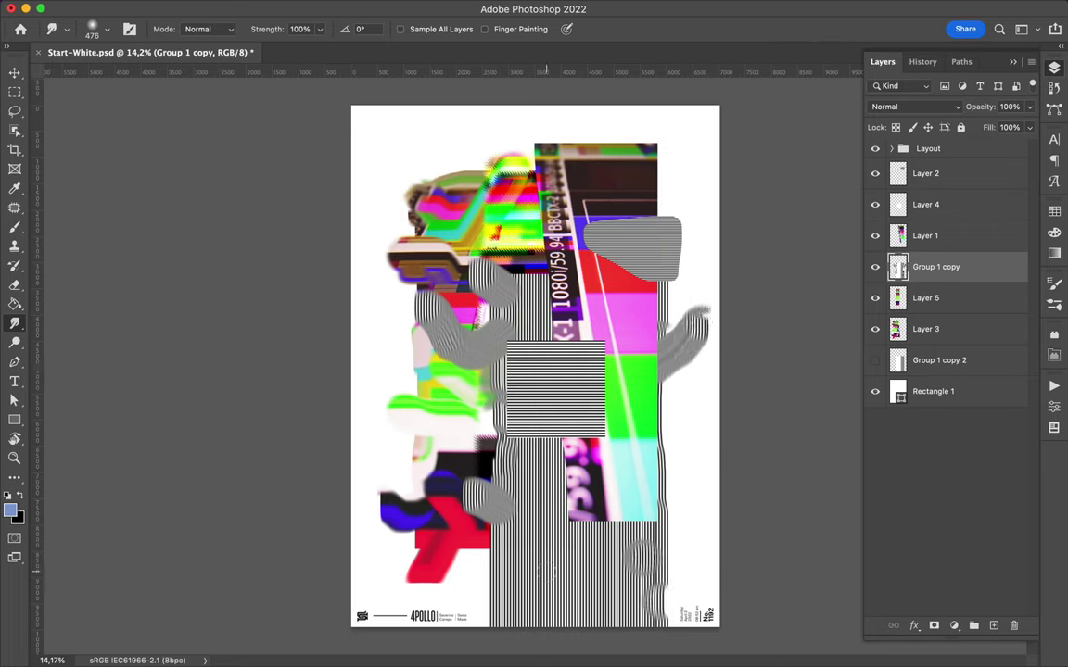
Step: Add grey swirls along the stripes' bottom, bottom-right and top edges
left_click_drag(563, 554, 524, 547)
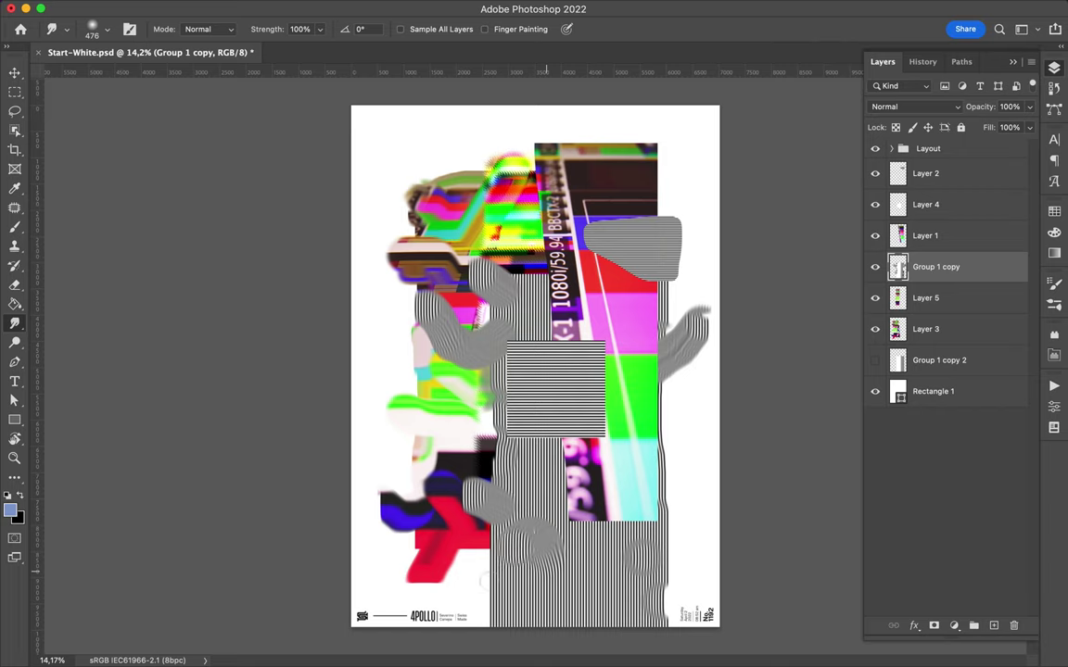
left_click_drag(468, 584, 436, 519)
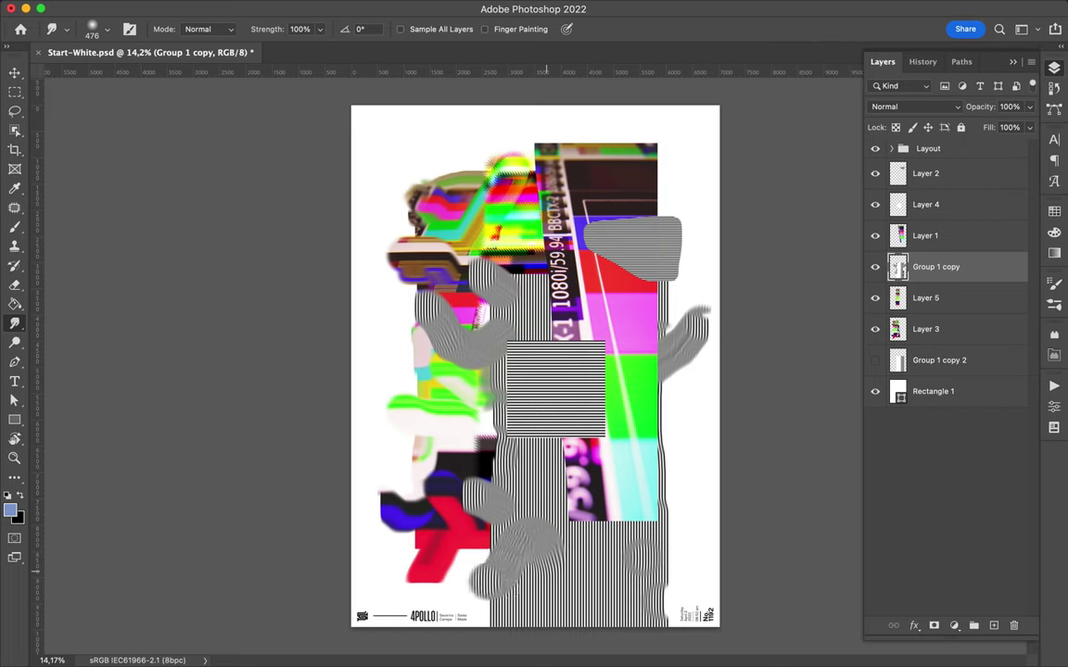
left_click_drag(487, 579, 443, 593)
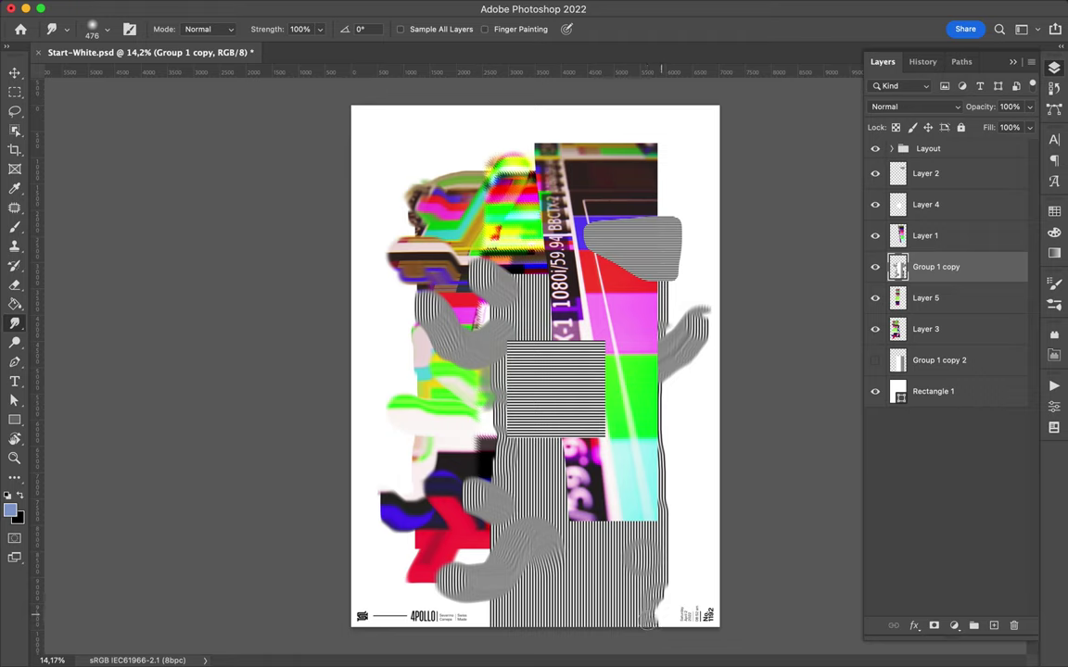
left_click_drag(671, 549, 649, 525)
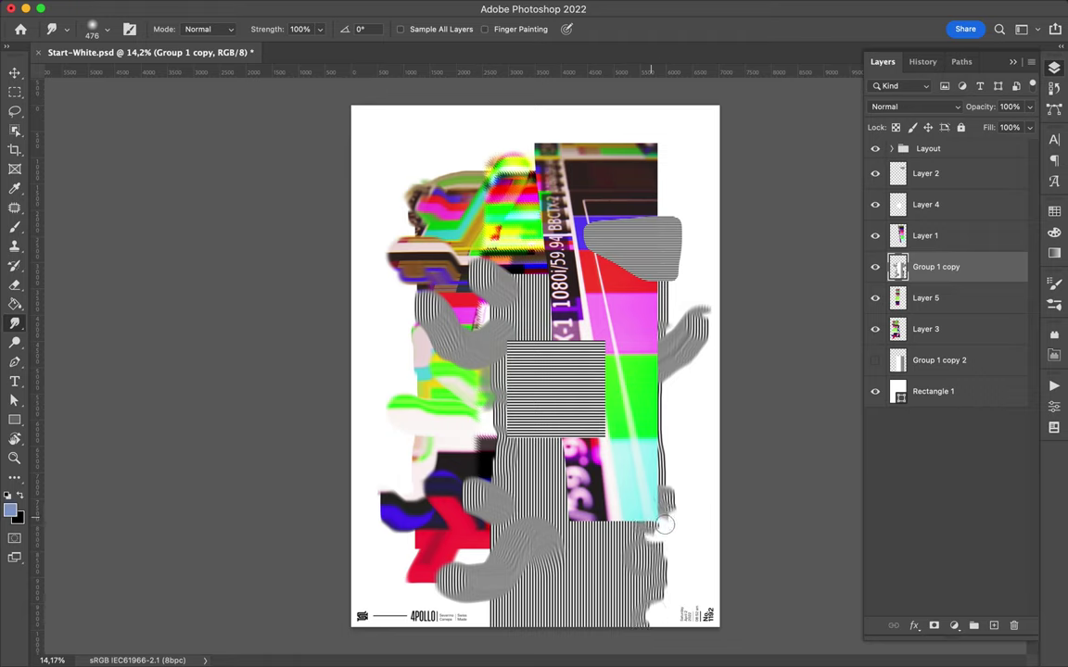
left_click_drag(673, 527, 663, 517)
mouse_move(532, 278)
left_mouse_down()
mouse_move(480, 252)
mouse_move(575, 278)
left_mouse_up()
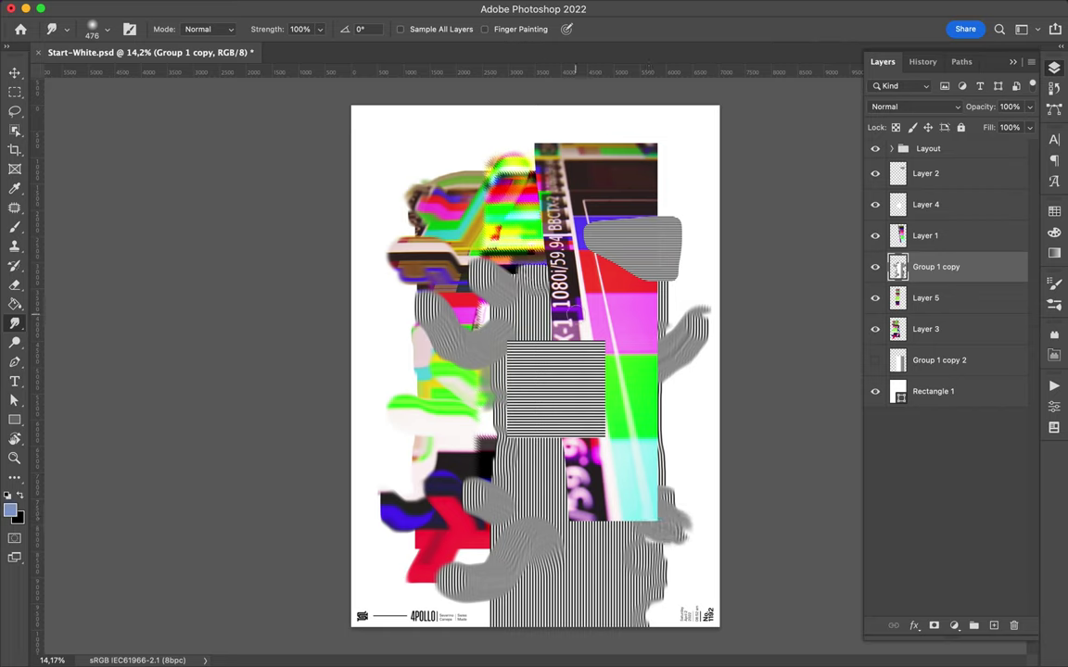
Step: Smear the BBCTX text area on Layer 1 into a pipe-like streak
left_click(925, 236)
left_click_drag(500, 190, 472, 199)
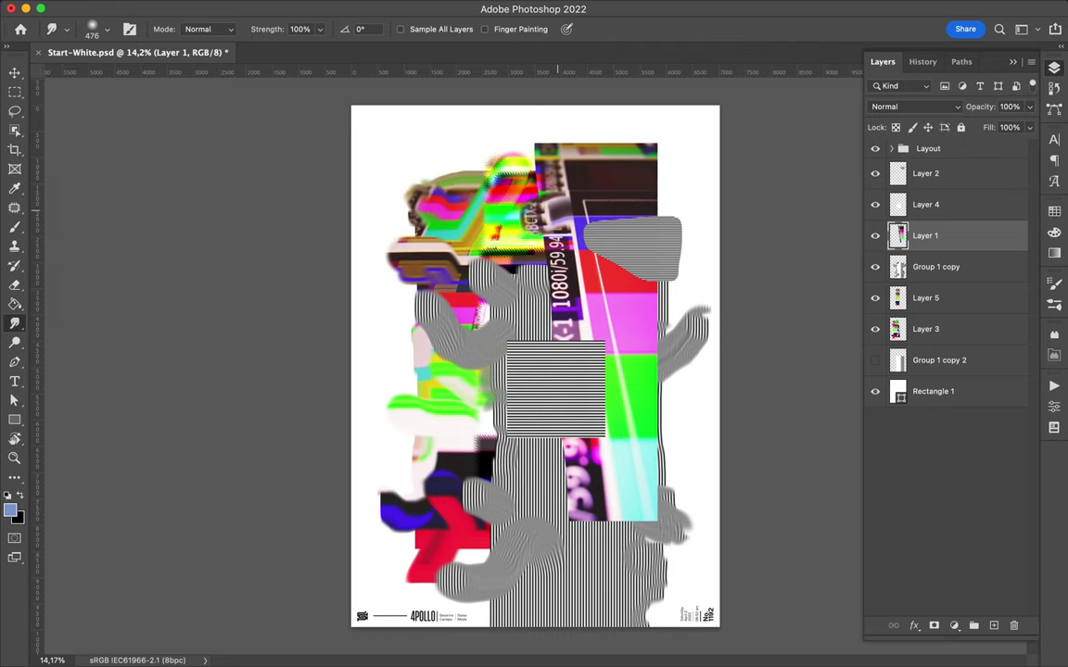
left_click_drag(557, 199, 624, 196)
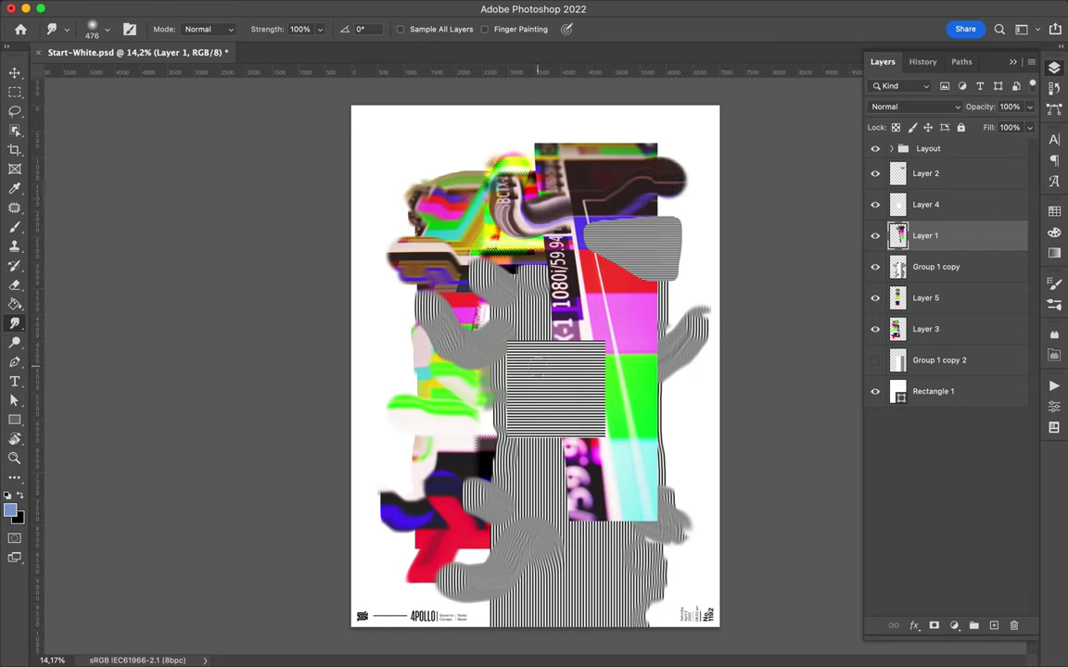
Step: Duplicate the striped square Layer 4 and apply Spherize at 100%
key("v")
left_click(556, 371, "ctrl")
left_click(344, 8)
left_click(357, 95)
key("ctrl+j")
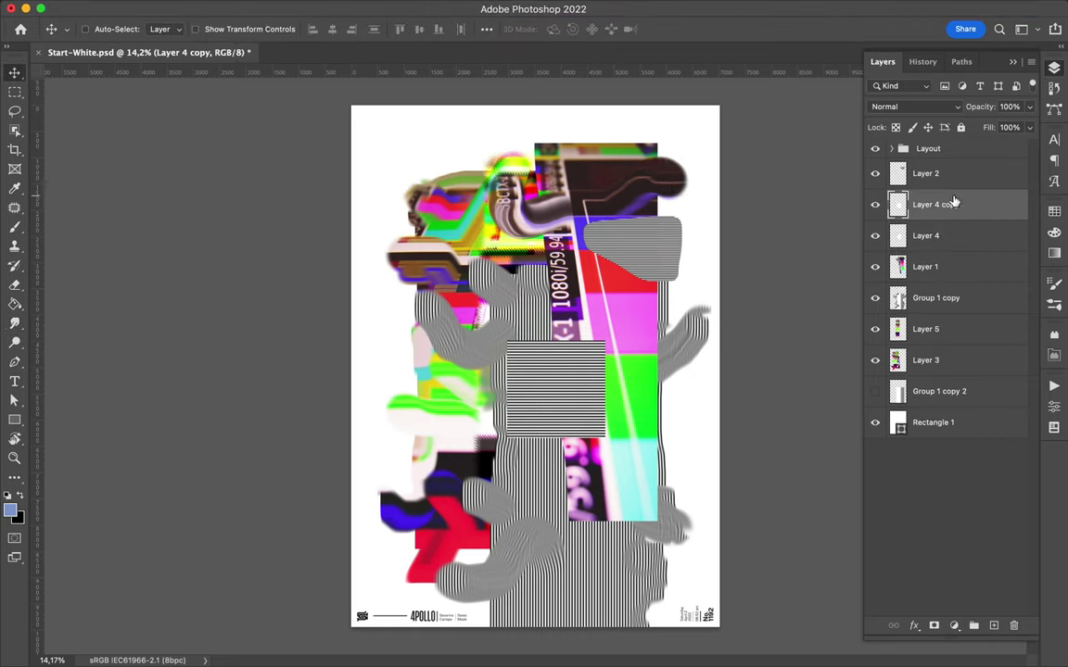
left_click(344, 9)
left_click(646, 293)
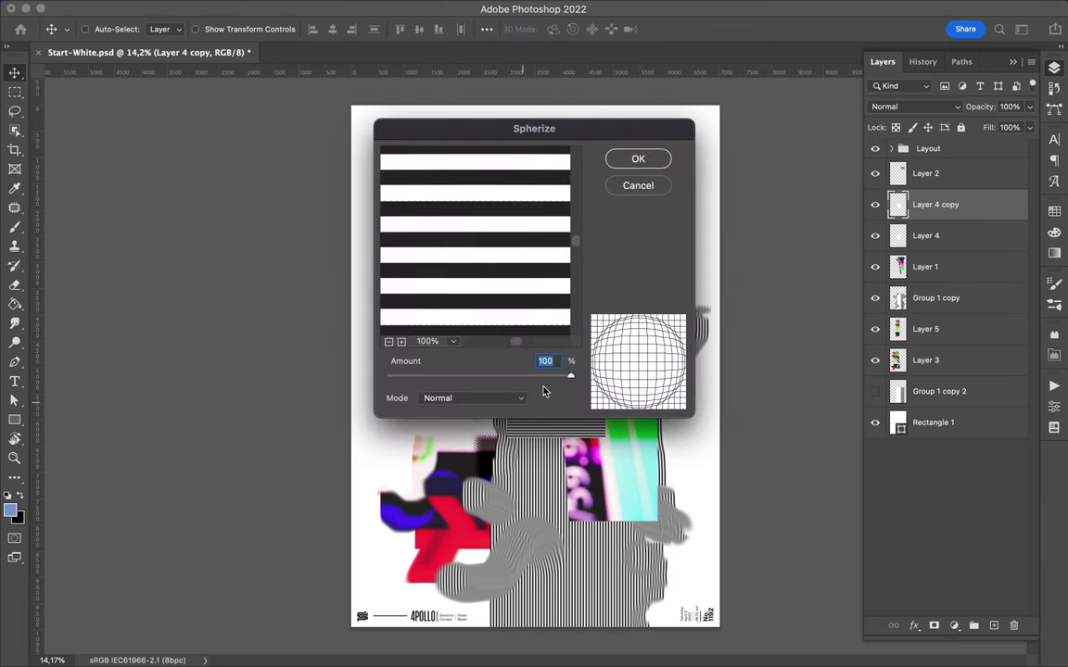
left_click(639, 160)
Step: Reapply Spherize, scale the copy down around its centre, and add a new empty layer
left_click(348, 8)
left_click(357, 29)
key("ctrl+t")
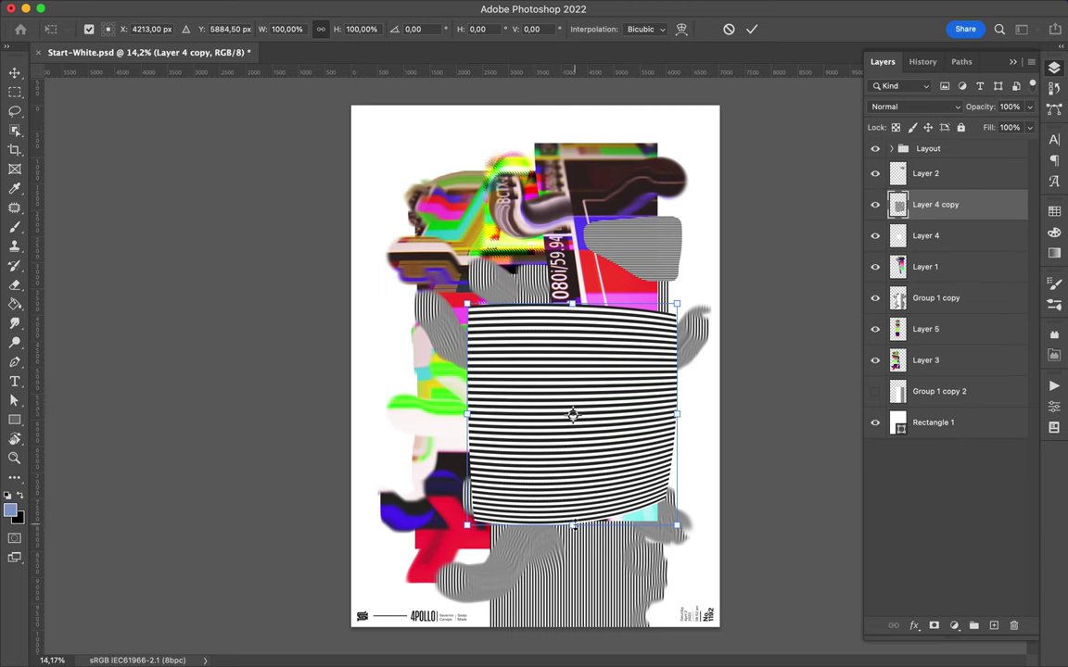
left_click_drag(468, 414, 515, 419)
key("Return")
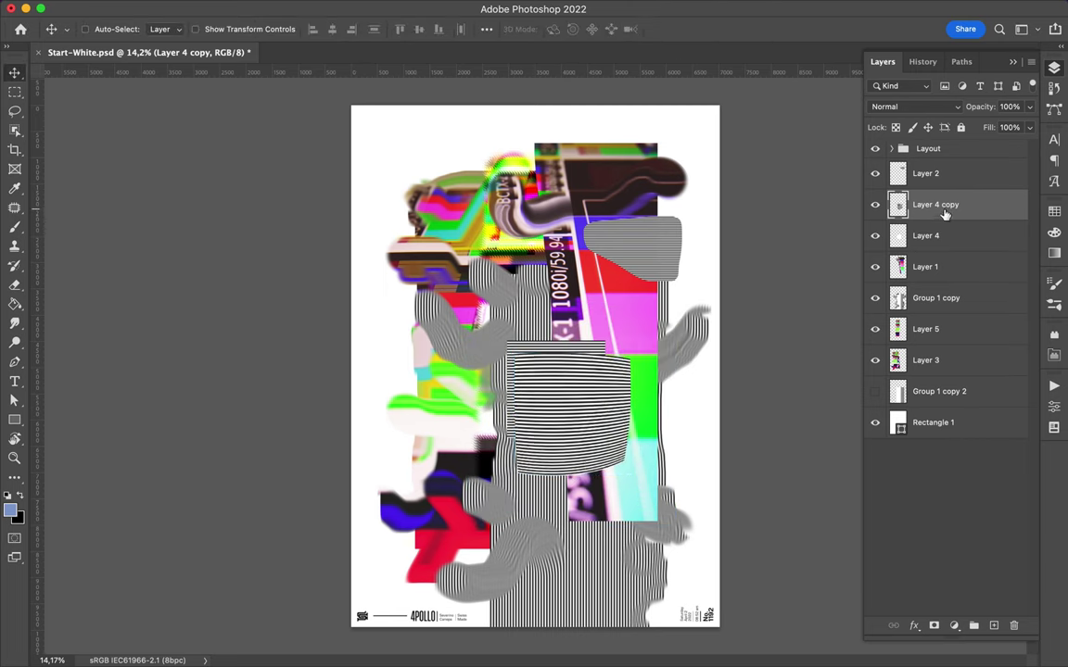
left_click(927, 236)
key("ctrl+shift+alt+n")
Step: Paint a large black dab on Layer 6 with a 5000 px brush
key("b")
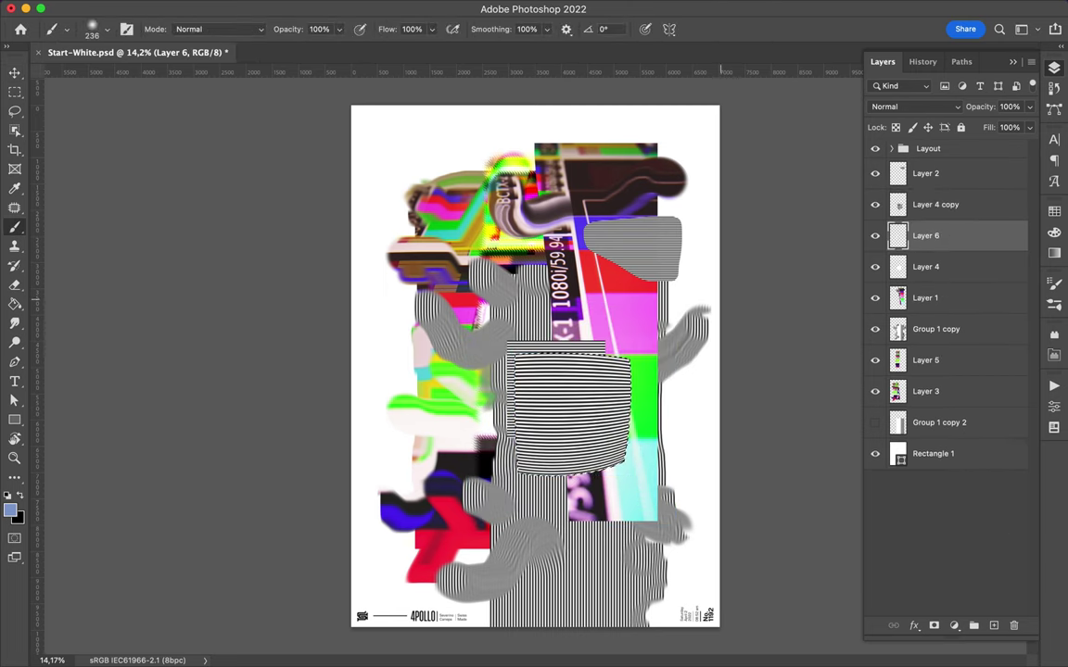
right_click(758, 280)
left_click_drag(778, 255, 851, 255)
key("Return")
key("x")
left_click(576, 400)
Step: Blur Layer 6 with a 176.5 px Gaussian Blur and set it to Multiply
key("m")
left_click(344, 8)
left_click(593, 237)
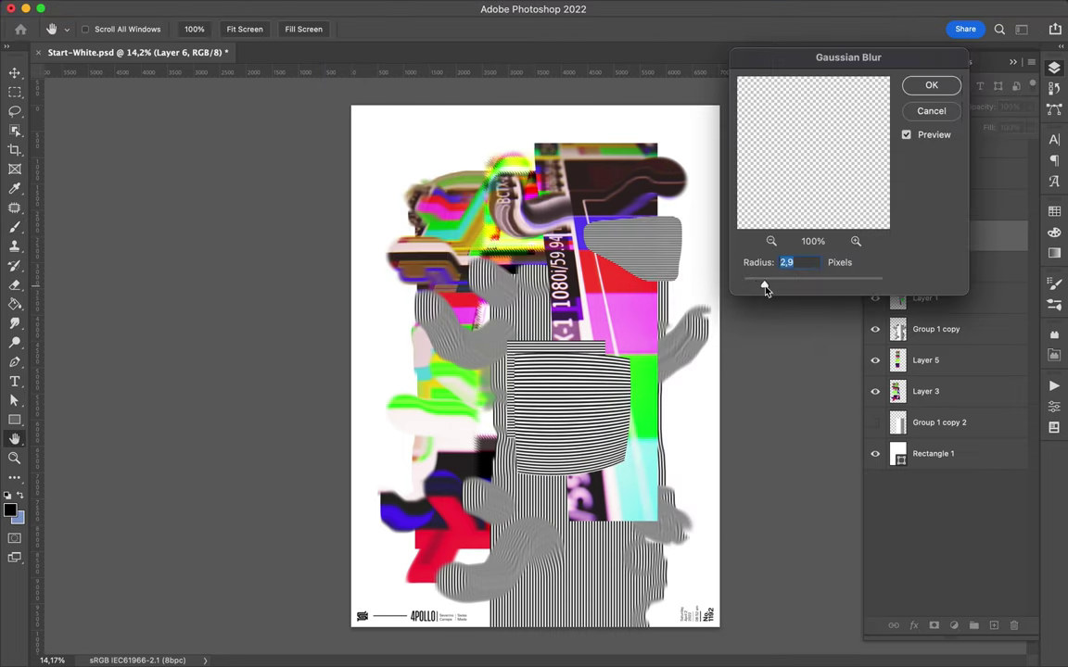
left_click_drag(764, 290, 852, 288)
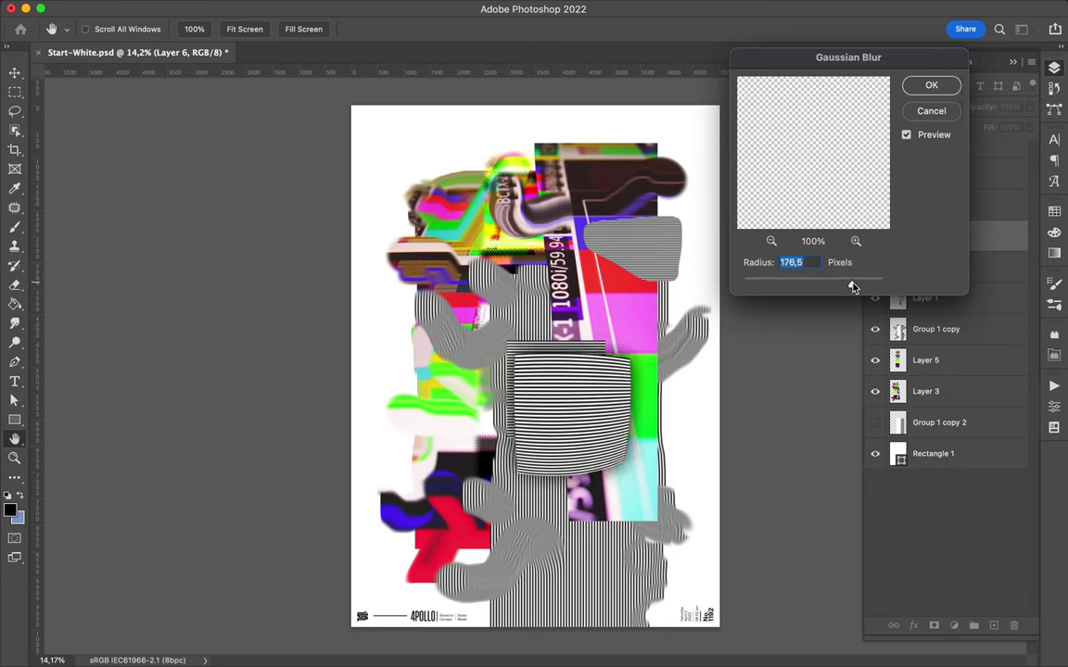
key("Return")
key("v")
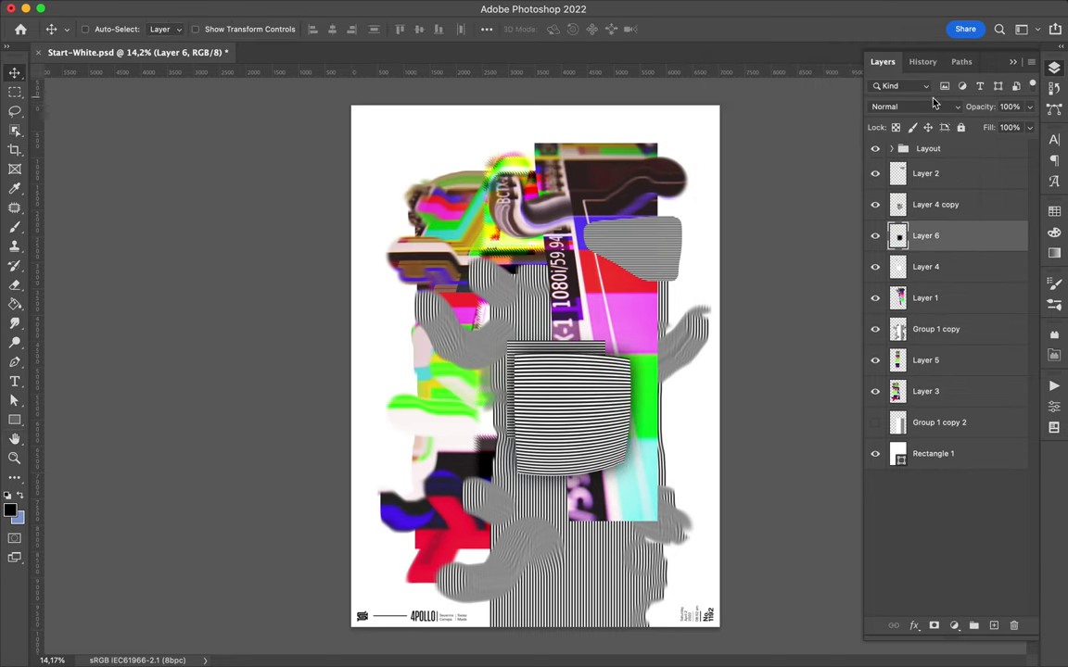
left_click(904, 107)
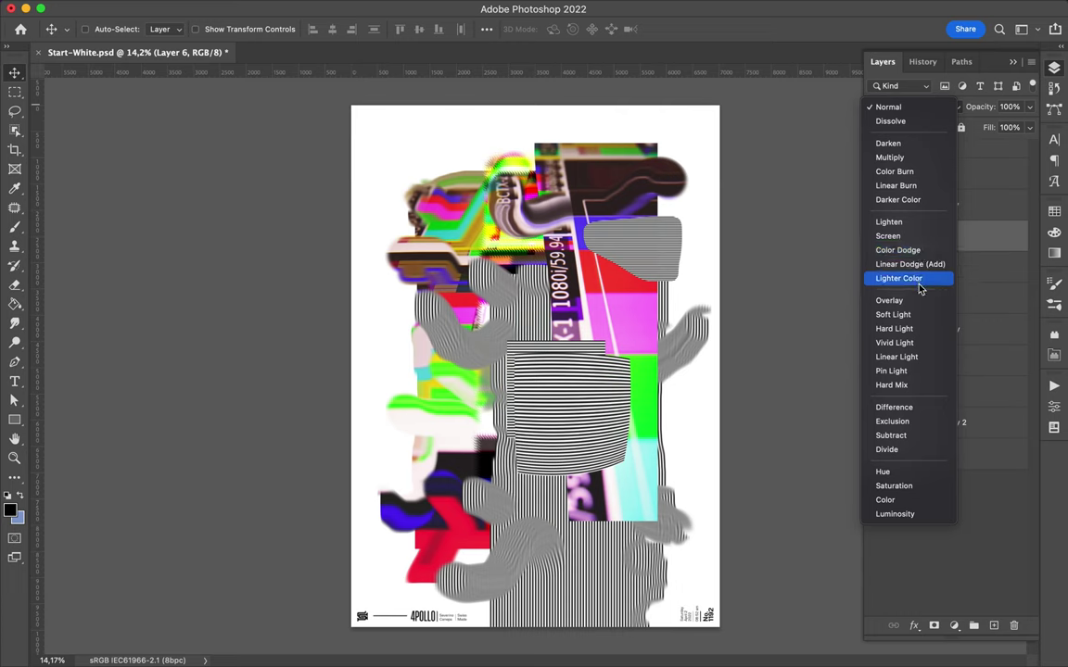
left_click(892, 157)
Step: Add a new empty layer above Layer 1 and clear the selection
left_click(947, 296)
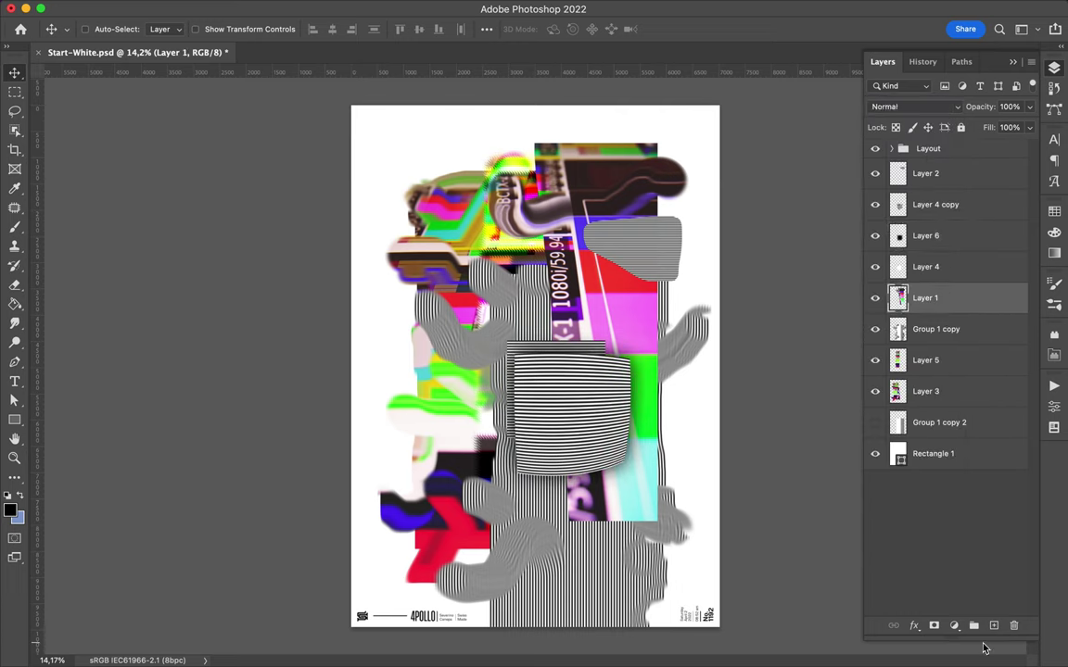
key("ctrl+shift+alt+n")
key("b")
key("m")
left_click(346, 8)
key("Escape")
key("ctrl+d")
key("v")
Step: Add Layer 8 under Group 1 copy and fill the grey shapes' outline black
left_click(936, 360)
key("ctrl+shift+alt+n")
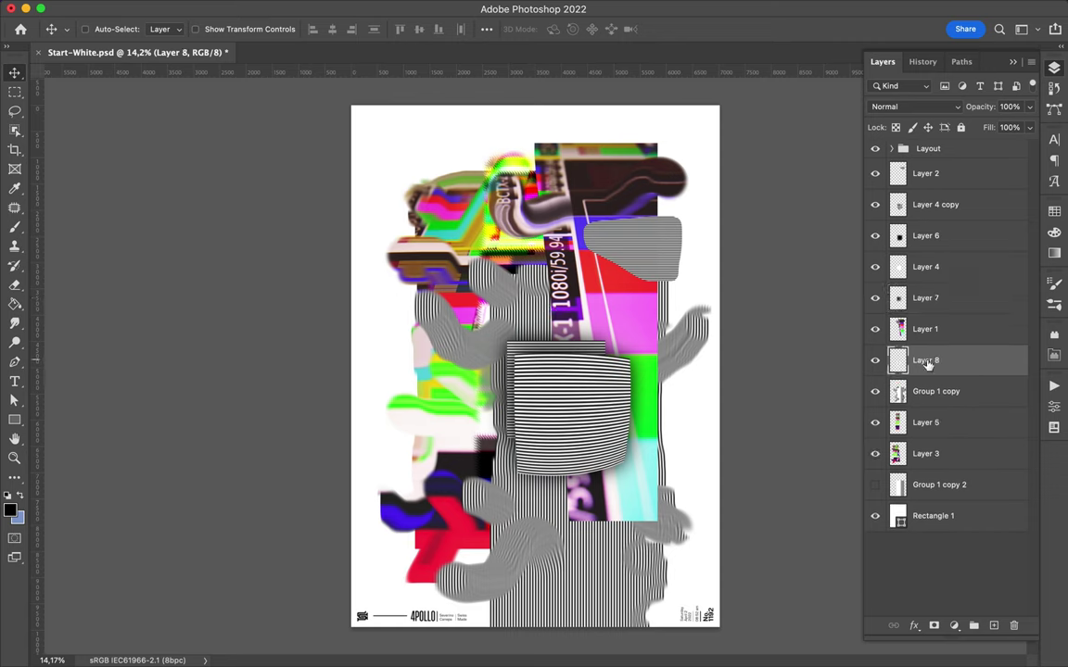
left_click_drag(917, 362, 917, 380)
left_click(897, 359, "ctrl")
key("b")
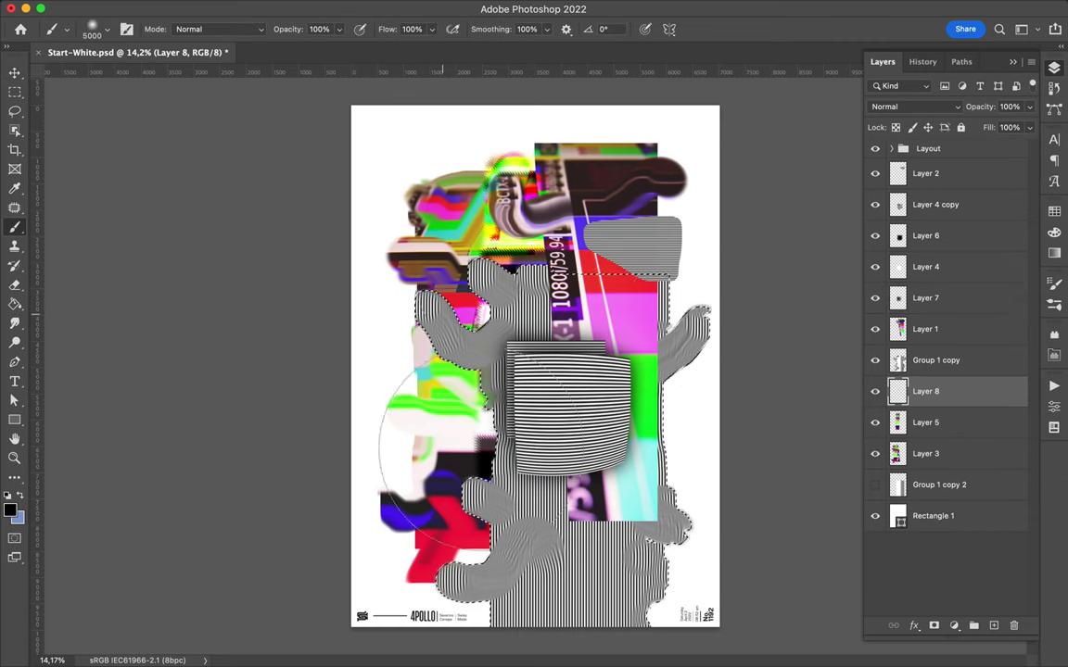
key("alt+BackSpace")
key("ctrl+d")
Step: Reapply Gaussian Blur to Layer 8's black shapes and try Vivid Light blending
key("m")
left_click(344, 8)
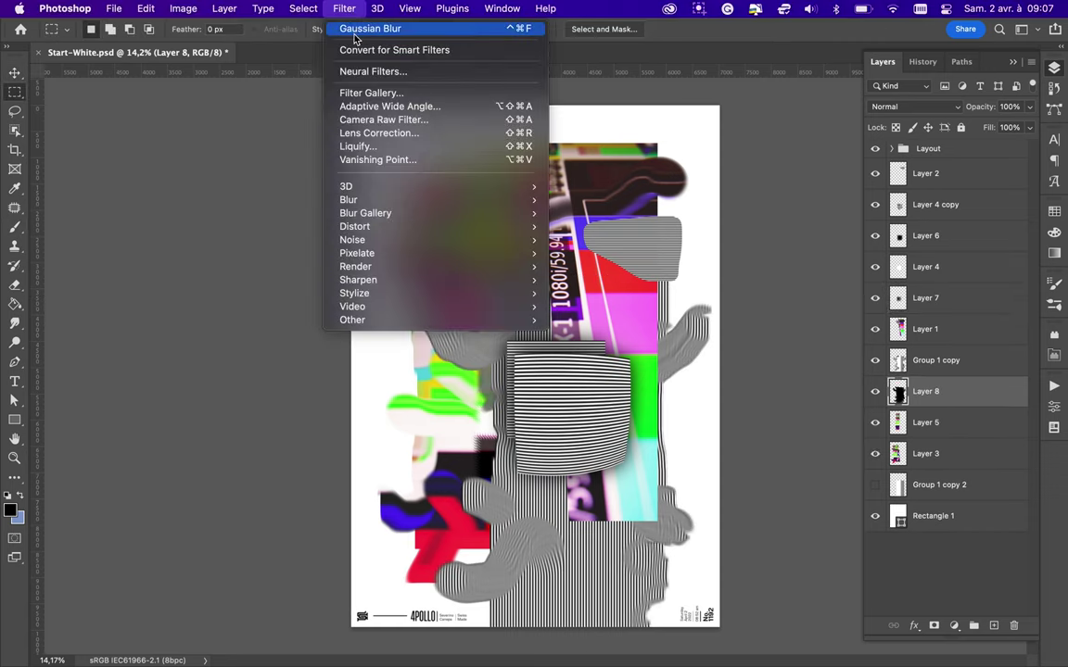
left_click(371, 38)
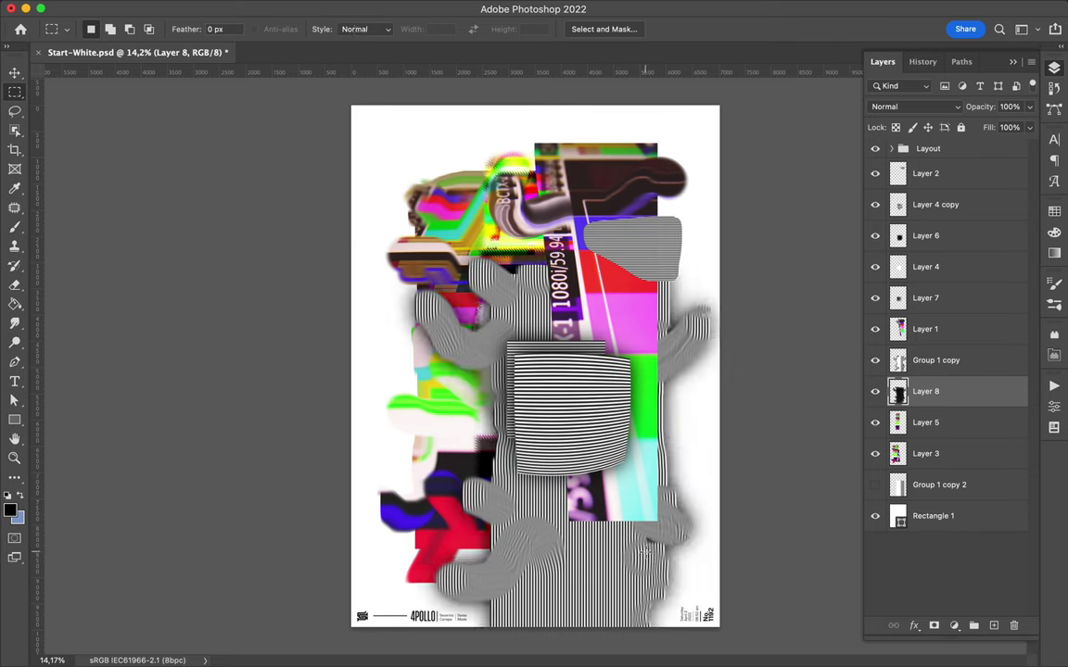
key("v")
left_click_drag(646, 554, 630, 564)
left_click(916, 106)
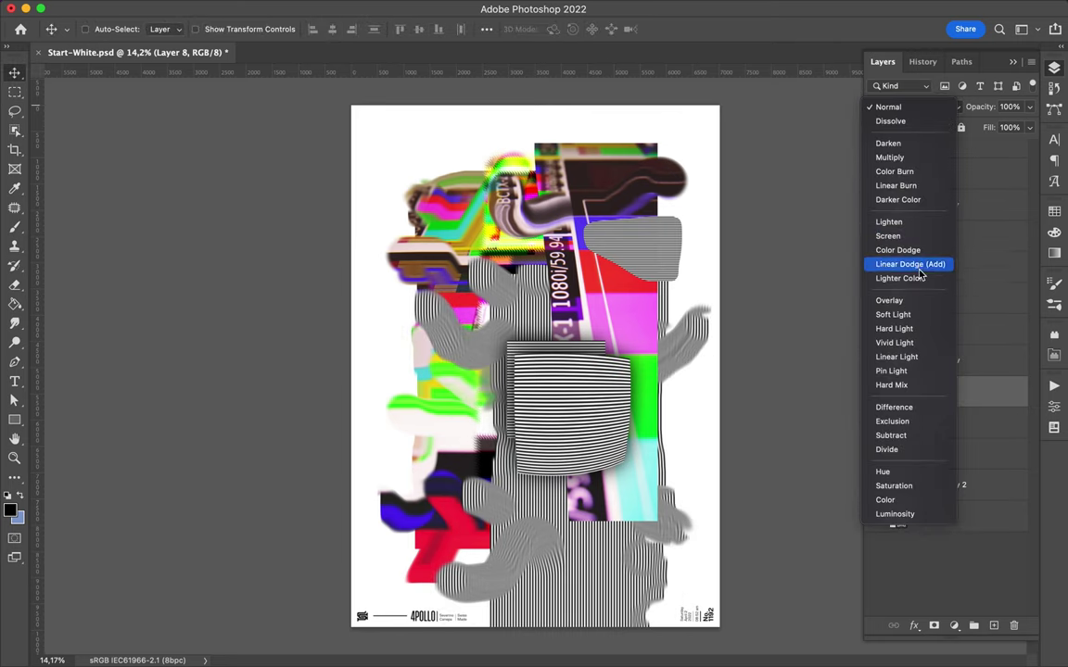
left_click(929, 345)
Step: Eyedrop blue from the artwork and keep Layer 8 at Normal blending
key("m")
key("u")
key("i")
left_click(607, 343)
left_click(944, 110)
key("Escape")
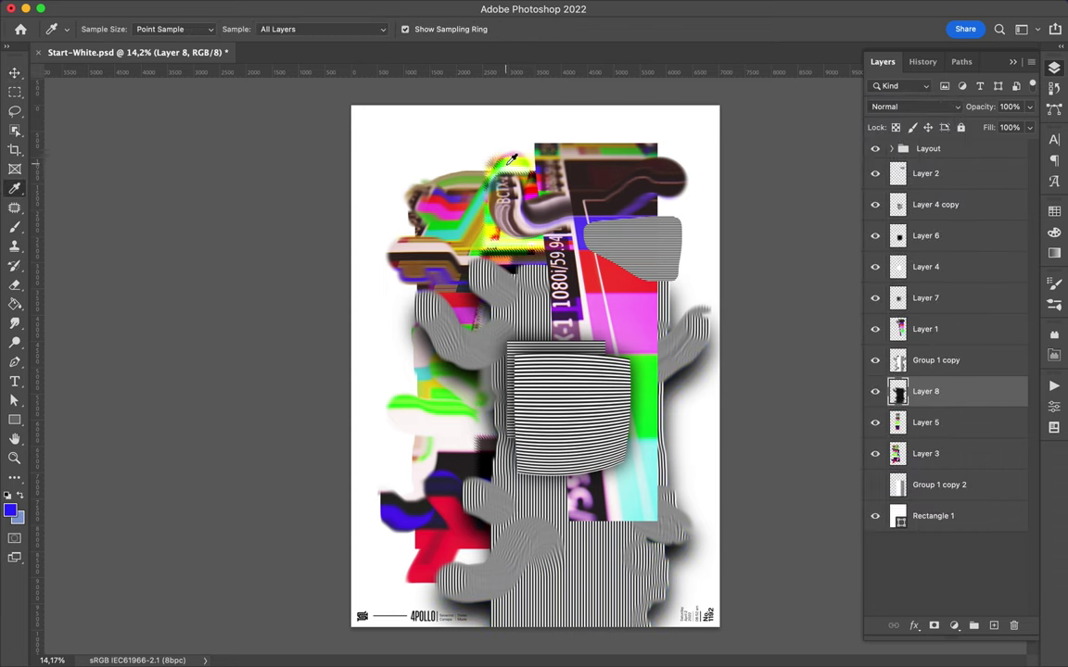
Step: Draw a blue rectangle covering the artwork and clip it to Layer 8
key("m")
left_click_drag(389, 141, 718, 619)
key("u")
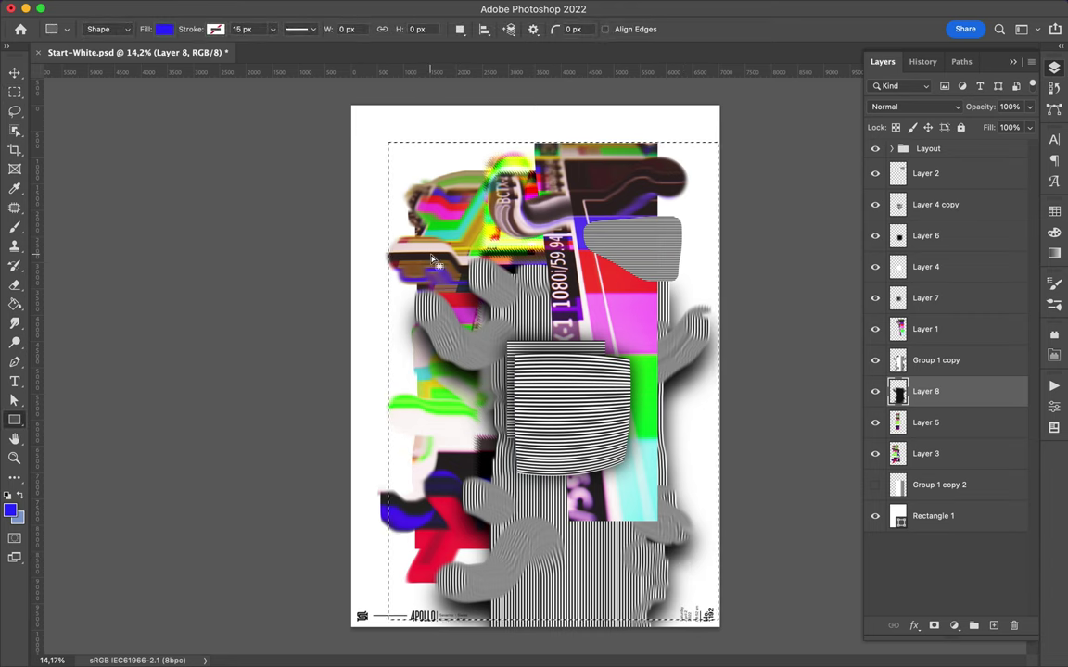
left_click_drag(359, 165, 761, 653)
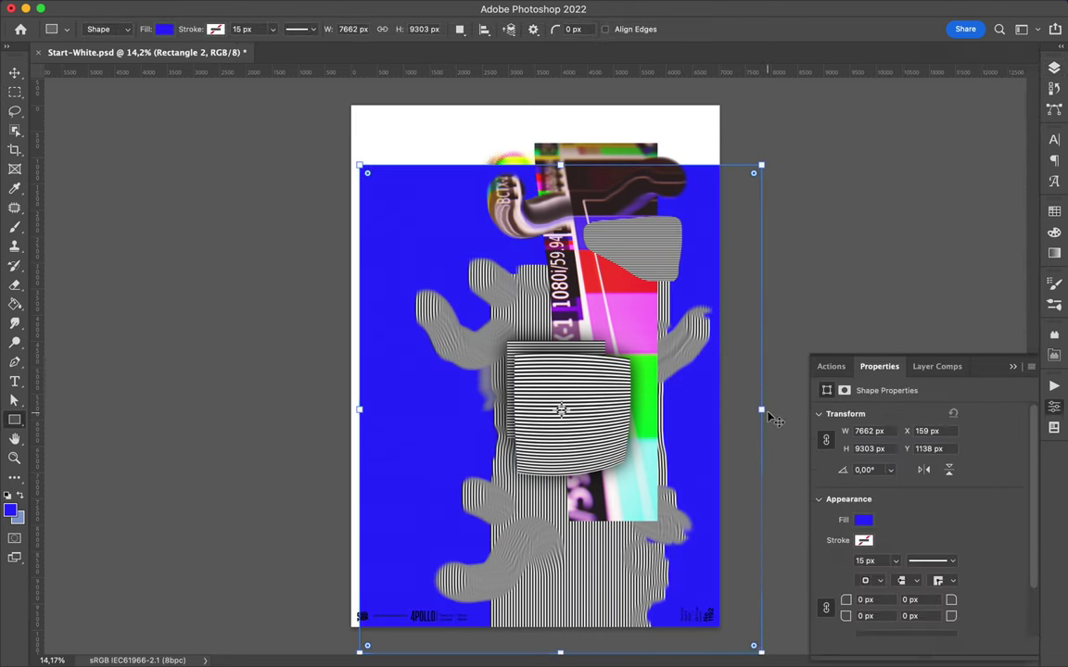
key("v")
key("F7")
left_click(949, 400, "alt")
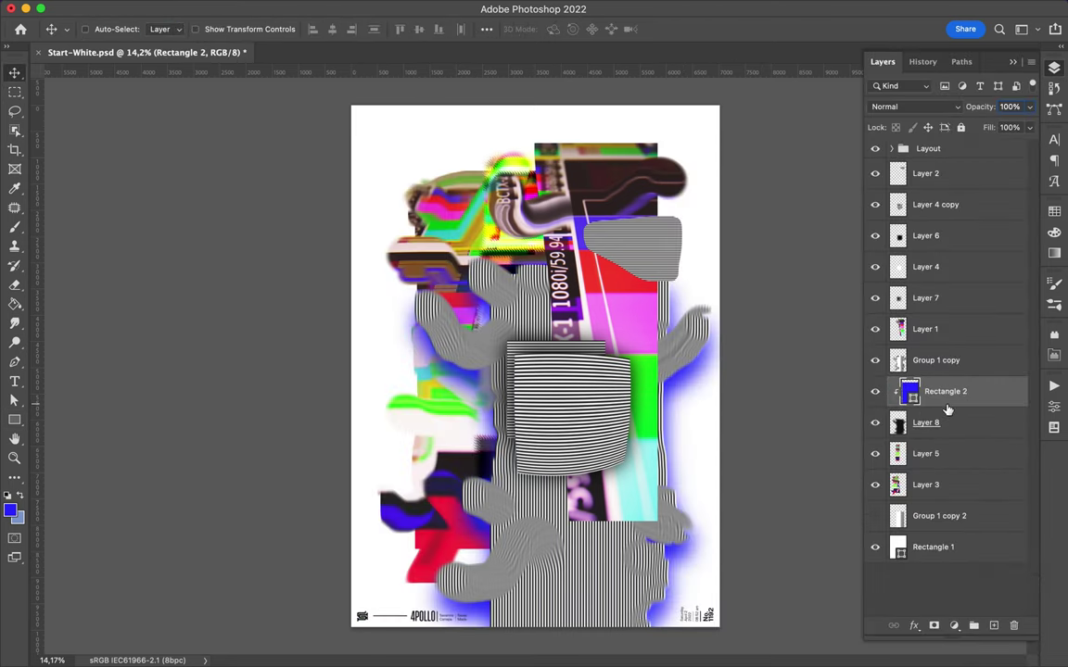
Step: Lower Layer 8's fill to 28%
key("alt+bracketleft")
left_click(980, 149)
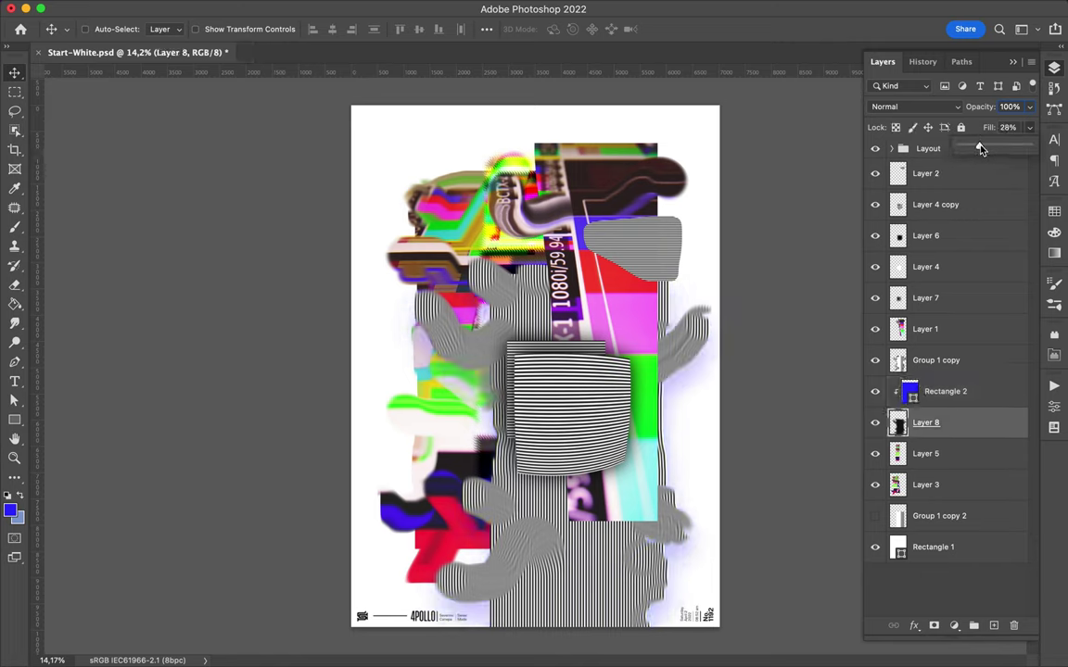
left_click(591, 374, "ctrl")
left_click(1029, 128)
key("alt+bracketleft")
key("alt+bracketleft")
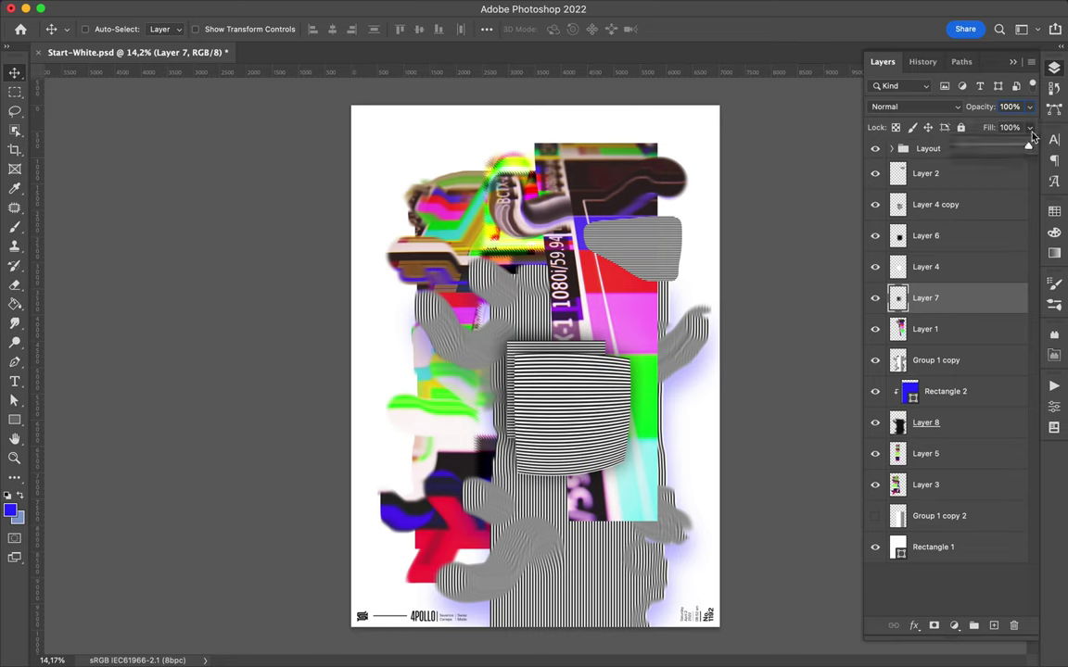
Step: Duplicate Layer 3 and reapply Gaussian Blur to Layer 3 copy
left_click(489, 221, "ctrl")
key("ctrl+j")
left_click(341, 7)
left_click(390, 39)
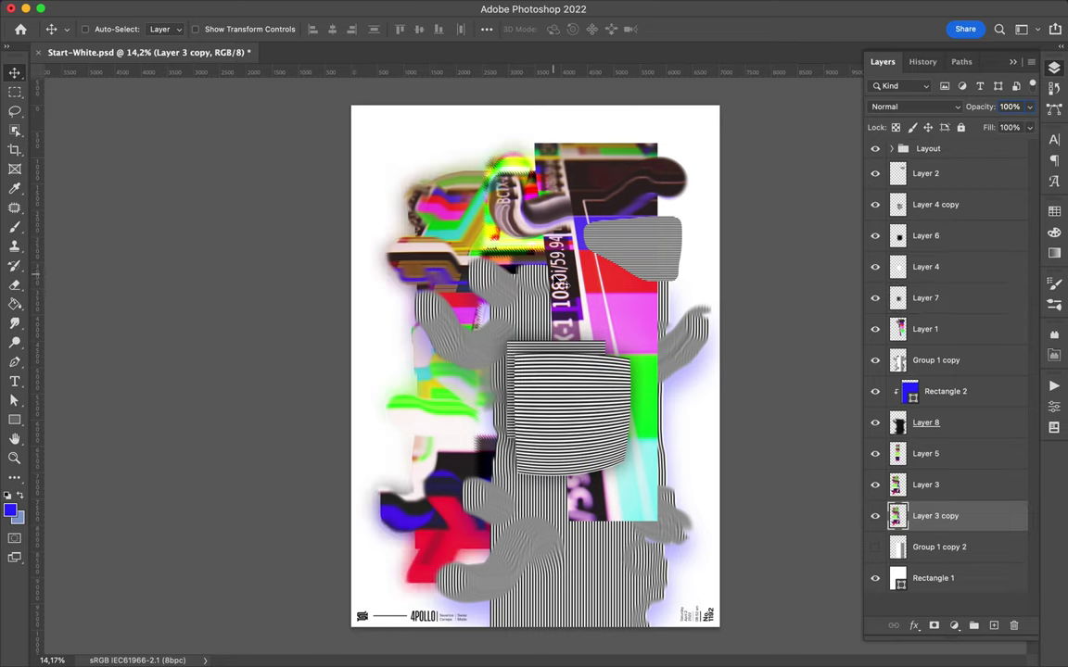
Step: Scale Layer 3 copy through Layer 2 to 89.53% and shift them up-left
left_click(932, 174, "shift")
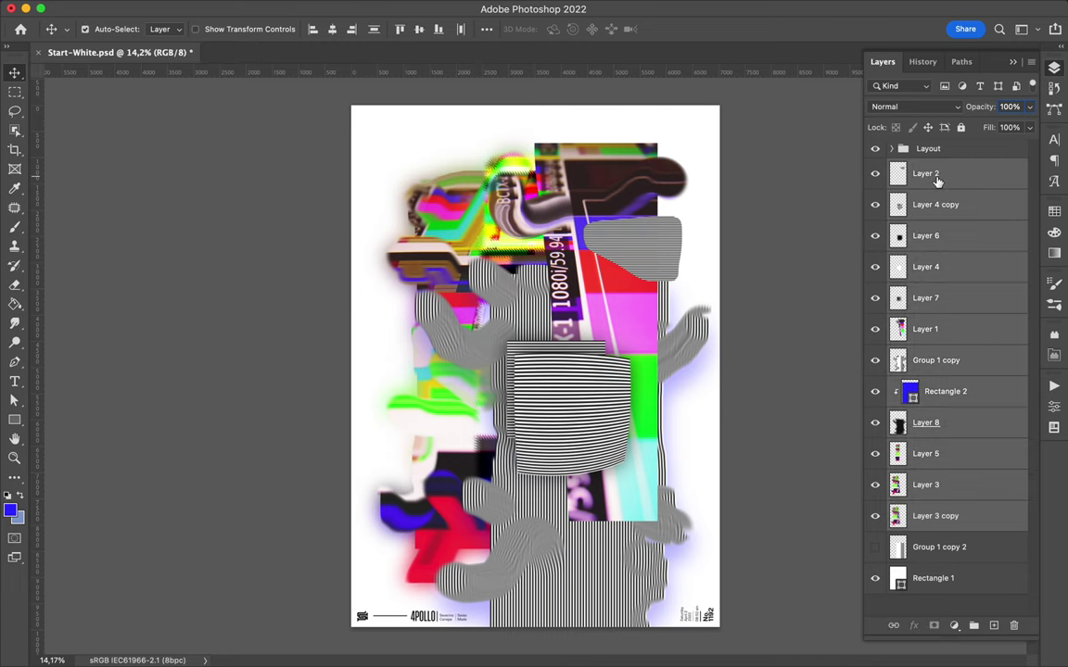
key("ctrl+t")
left_click_drag(352, 106, 378, 193)
left_click_drag(515, 272, 496, 256)
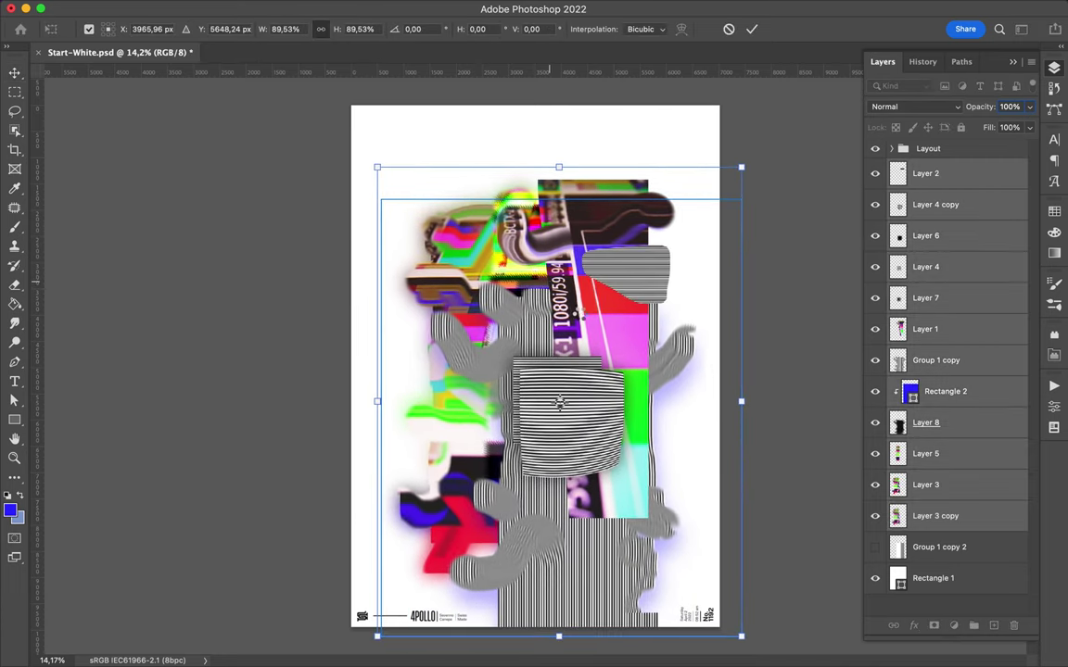
key("Return")
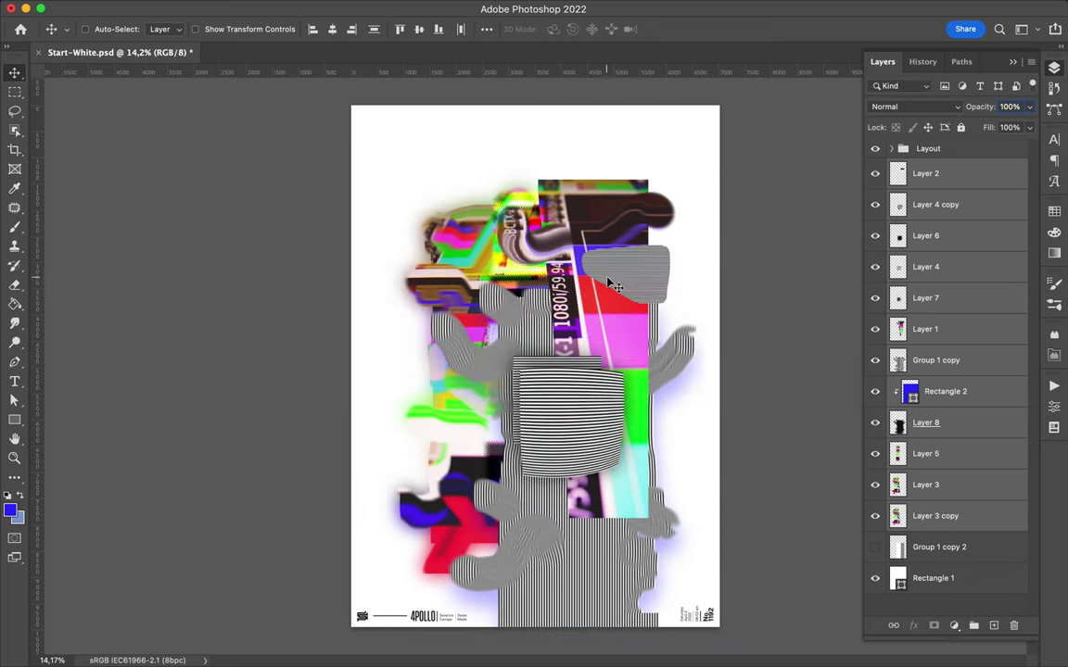
Step: Warp Layer 3 copy into a wide sweeping shape by dragging its envelope handles
left_click(936, 516)
key("ctrl+t")
right_click(451, 203)
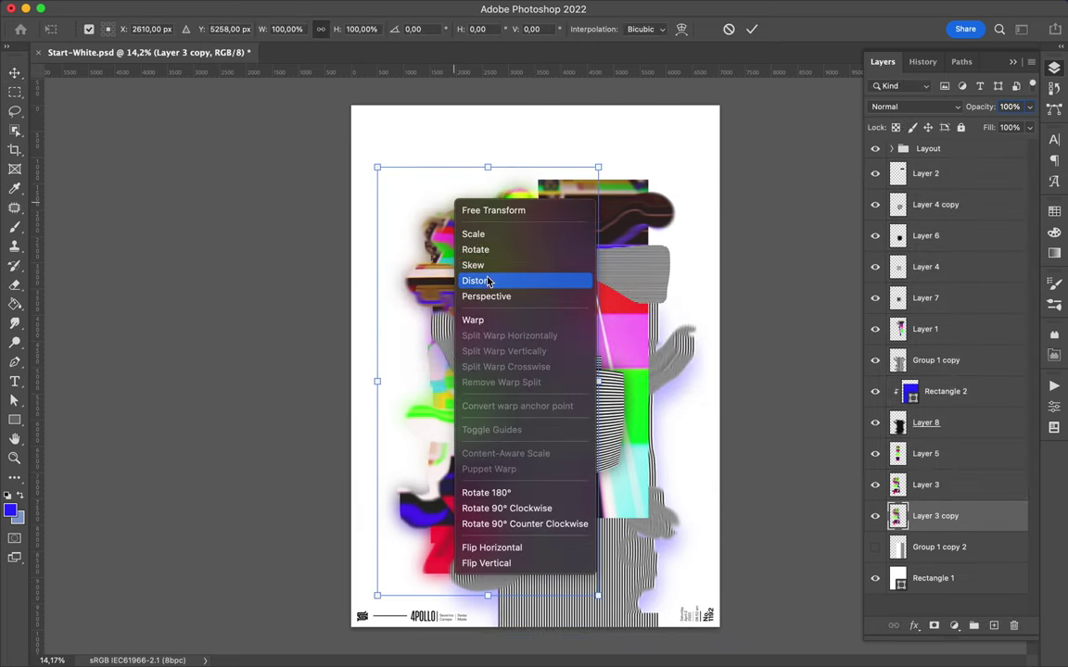
left_click(467, 317)
left_click_drag(376, 164, 318, 84)
mouse_move(598, 306)
left_mouse_down()
mouse_move(711, 306)
mouse_move(471, 563)
mouse_move(403, 573)
left_mouse_up()
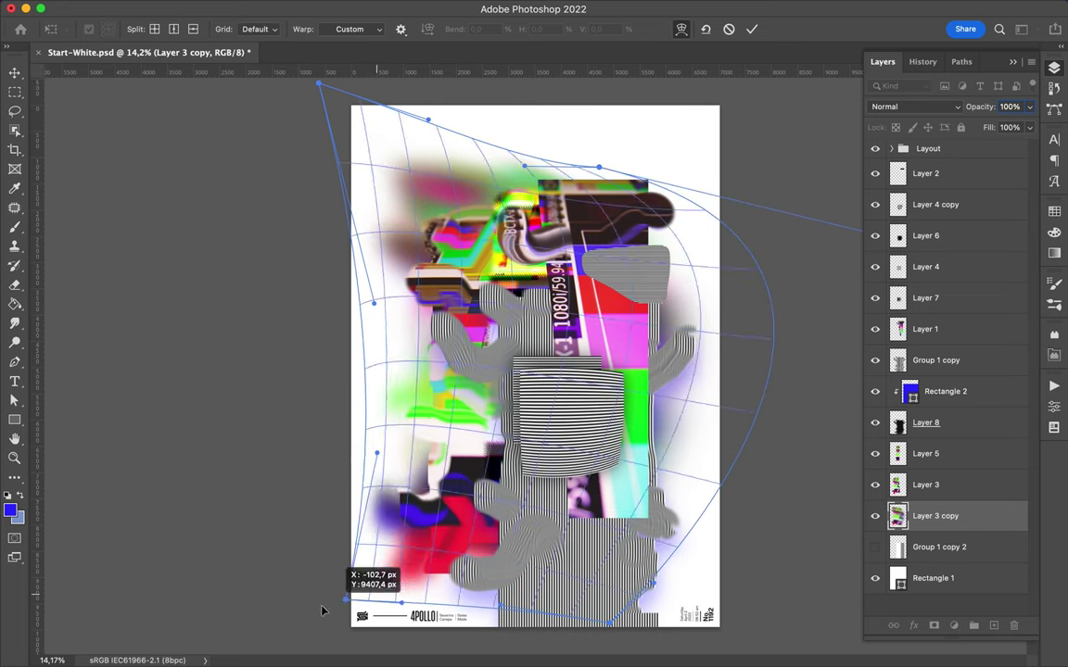
left_click_drag(439, 399, 408, 182)
left_click_drag(428, 119, 443, 156)
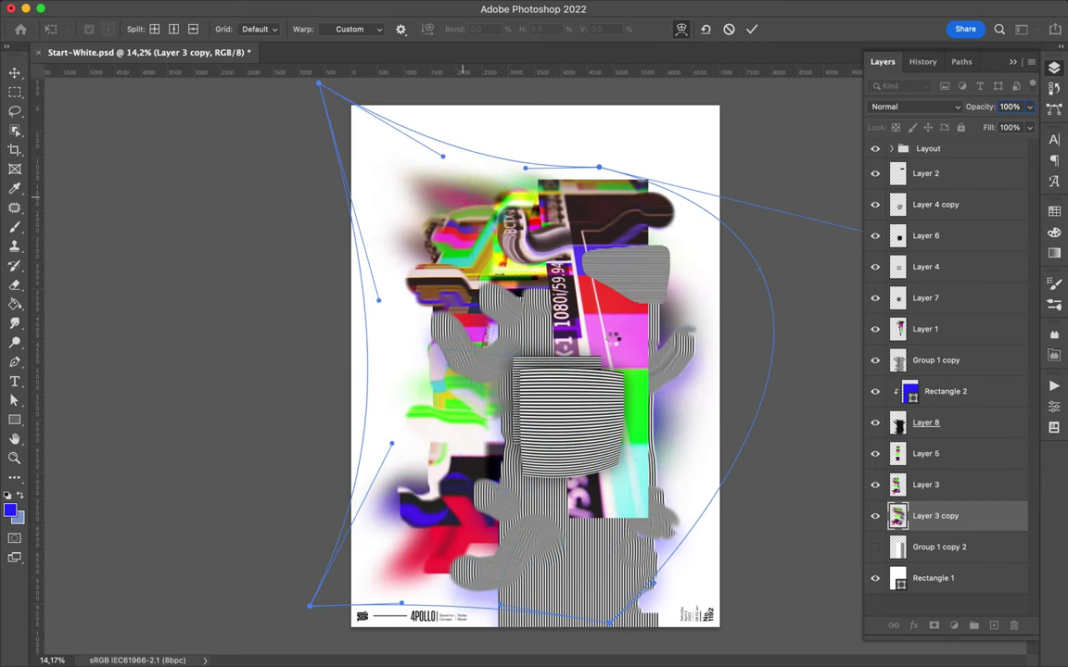
key("Return")
Step: Duplicate the Group 1 copy stripe block and shift it right over the centre
left_click(604, 561, "ctrl")
left_click_drag(939, 547, 944, 351, "alt")
left_click_drag(623, 467, 654, 467)
left_click(953, 106)
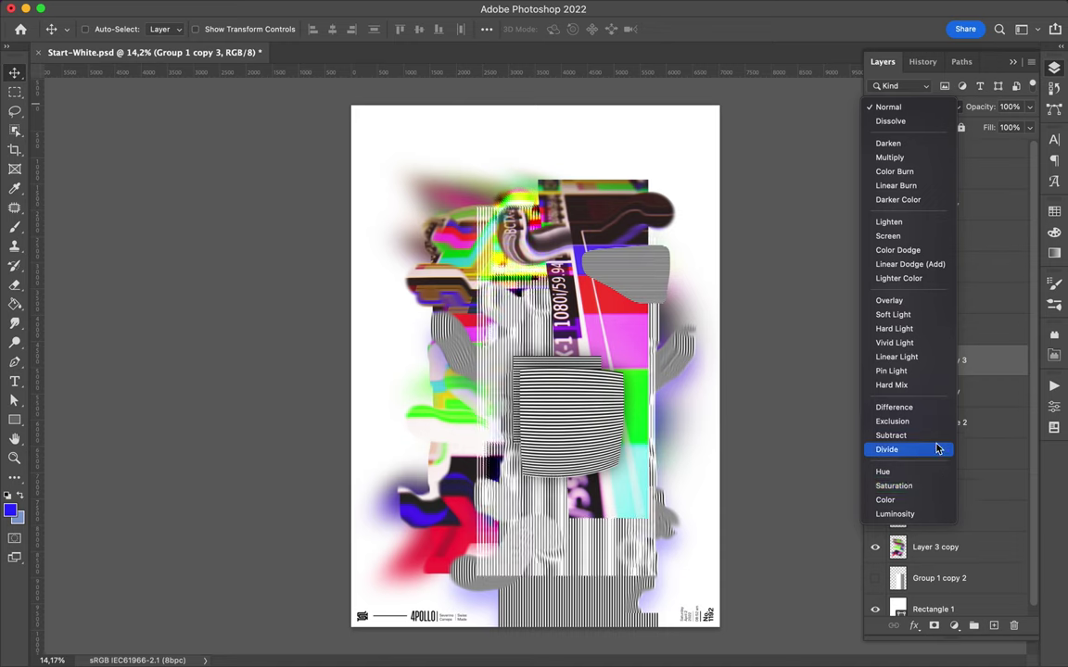
Step: Keep Group 1 copy 3 at Normal, try lower stack positions, then delete it
left_click(803, 283)
left_click_drag(952, 372, 951, 491)
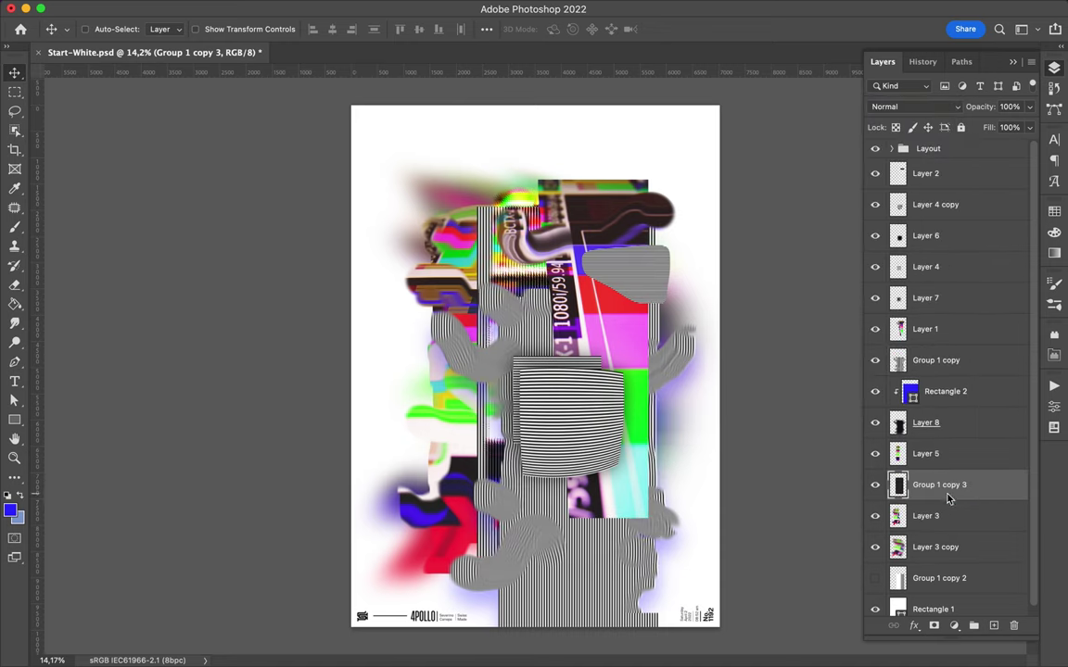
left_click_drag(543, 242, 517, 310)
left_click_drag(964, 484, 927, 549)
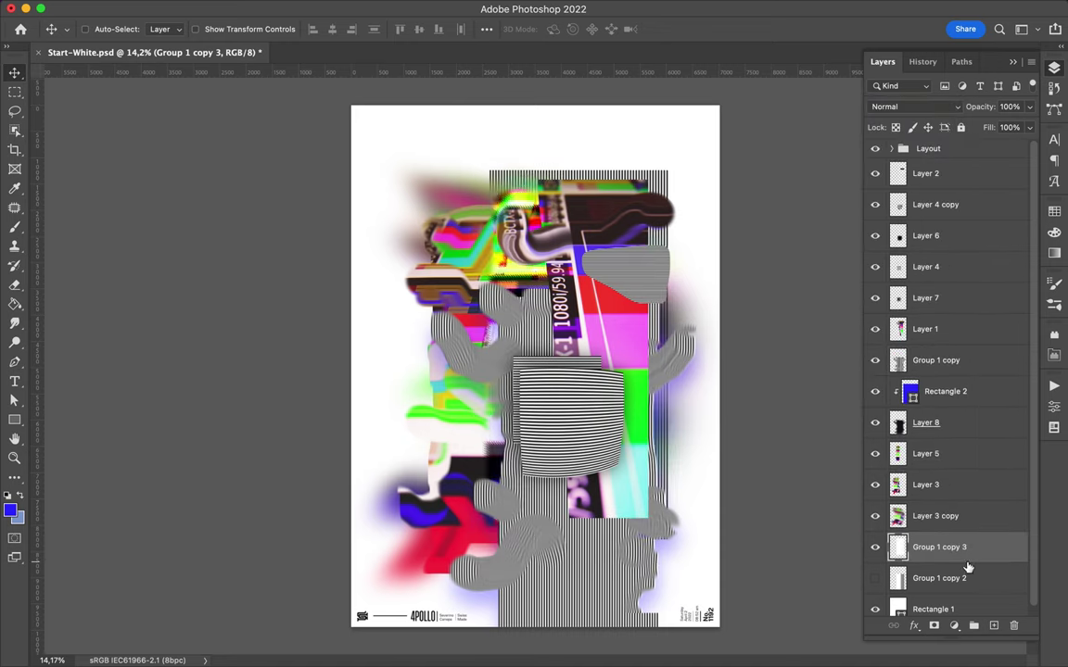
mouse_move(525, 181)
left_mouse_down()
mouse_move(463, 210)
mouse_move(496, 200)
left_mouse_up()
key("Delete")
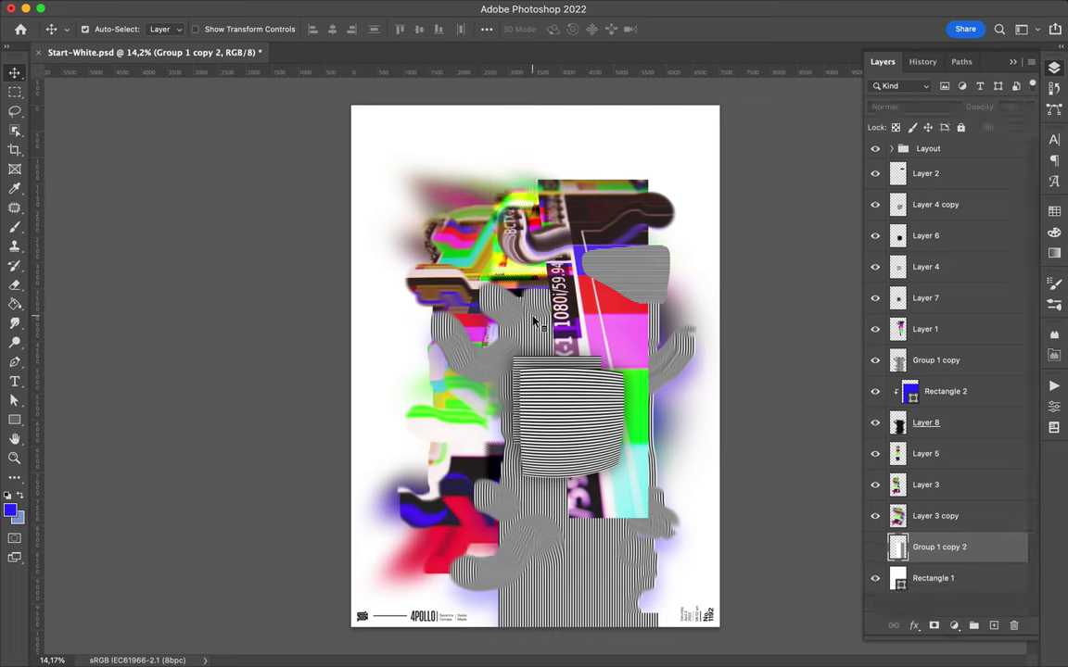
left_click(482, 290)
Step: Copy an elliptical piece of Layer 3's colour artwork onto new Layer 9
key("m")
left_click_drag(482, 290, 556, 344)
key("u")
key("m")
key("shift+m")
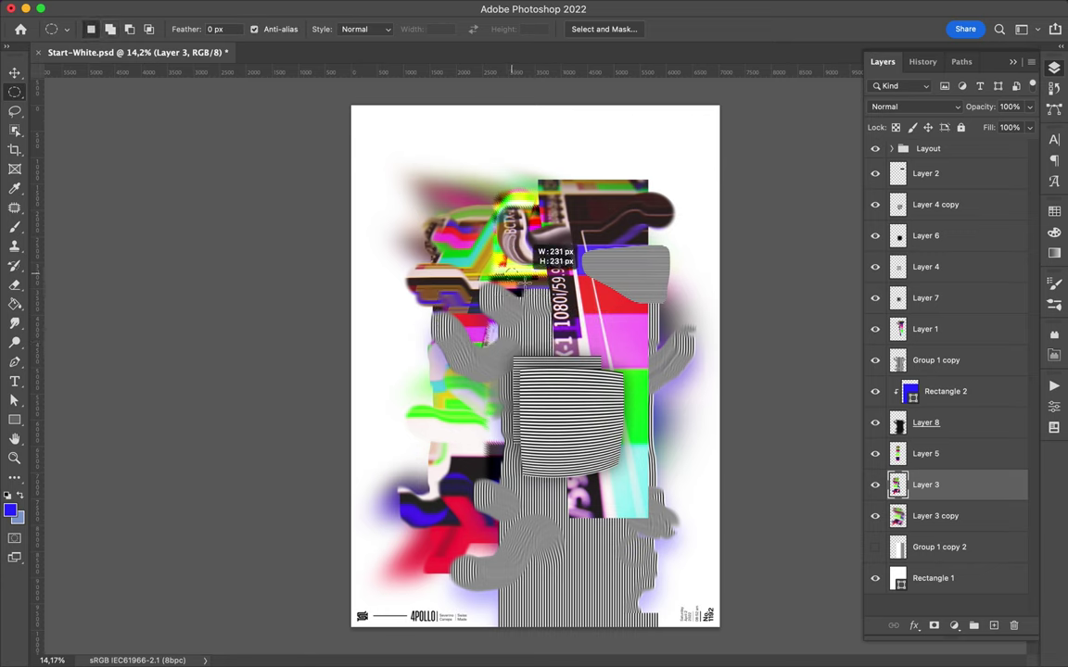
left_click_drag(514, 274, 580, 307)
key("ctrl+j")
Step: Move Layer 9 below Layer 6 and place the round piece near the poster centre
key("v")
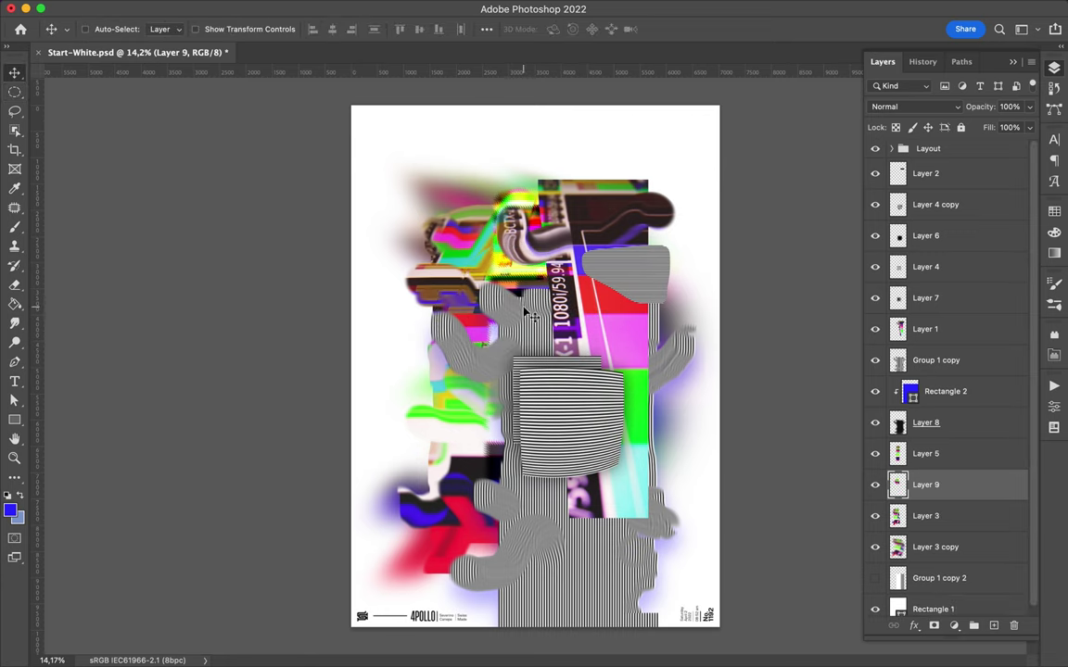
left_click_drag(900, 485, 917, 260)
left_click_drag(483, 345, 576, 289)
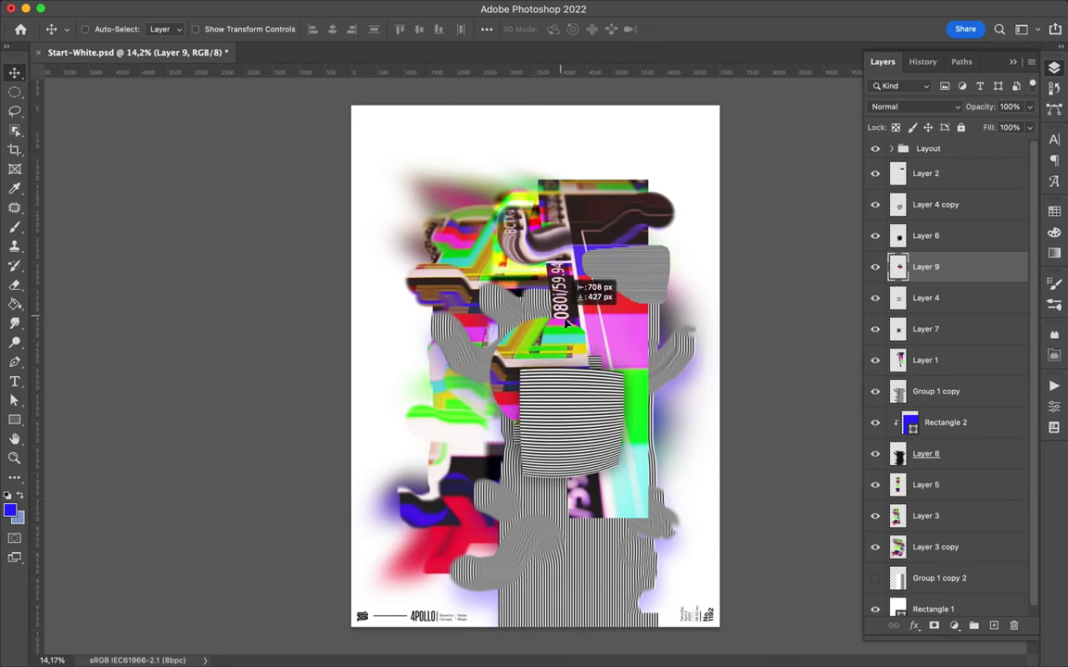
left_click_drag(573, 280, 584, 299)
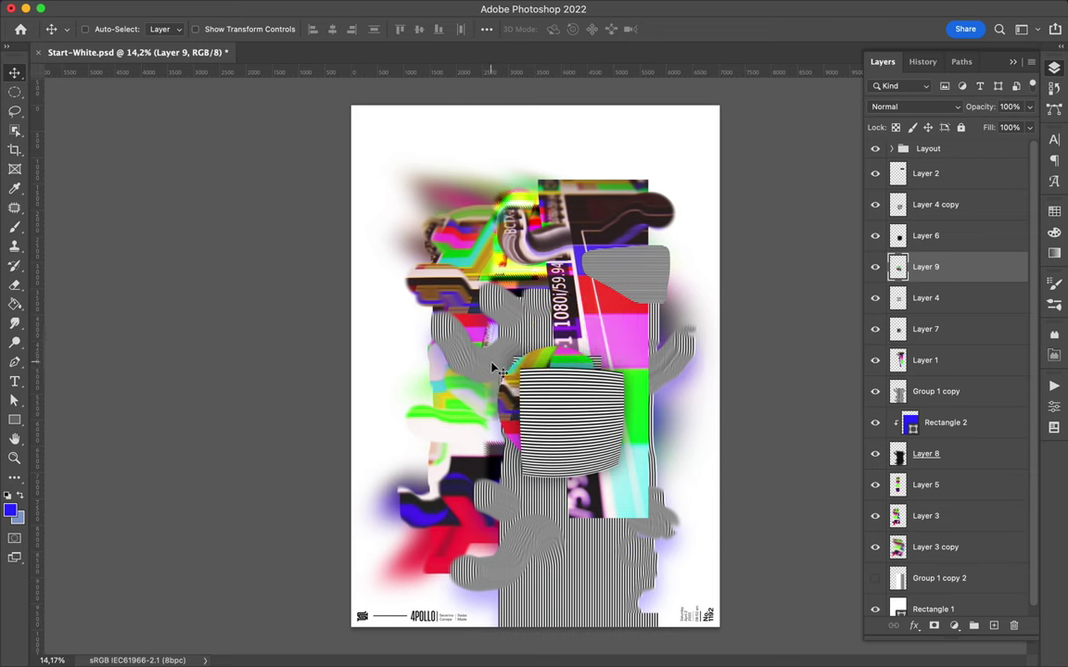
Step: Smudge the round piece's colours into red-and-blue swirls
left_click(14, 324)
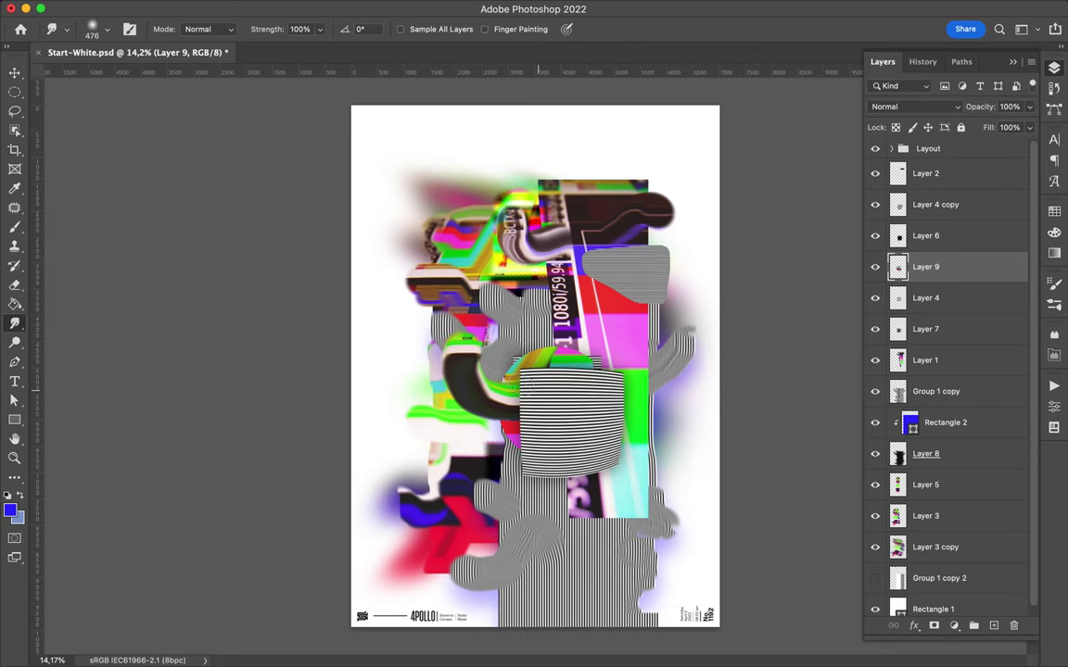
left_click_drag(523, 380, 540, 369)
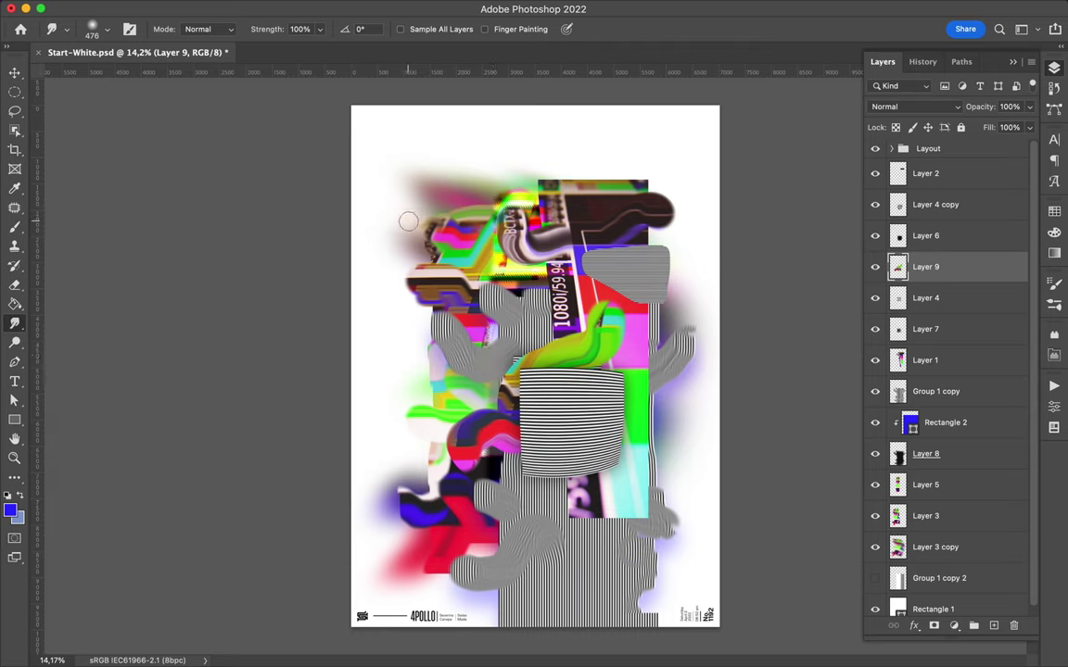
left_click(412, 221, "ctrl")
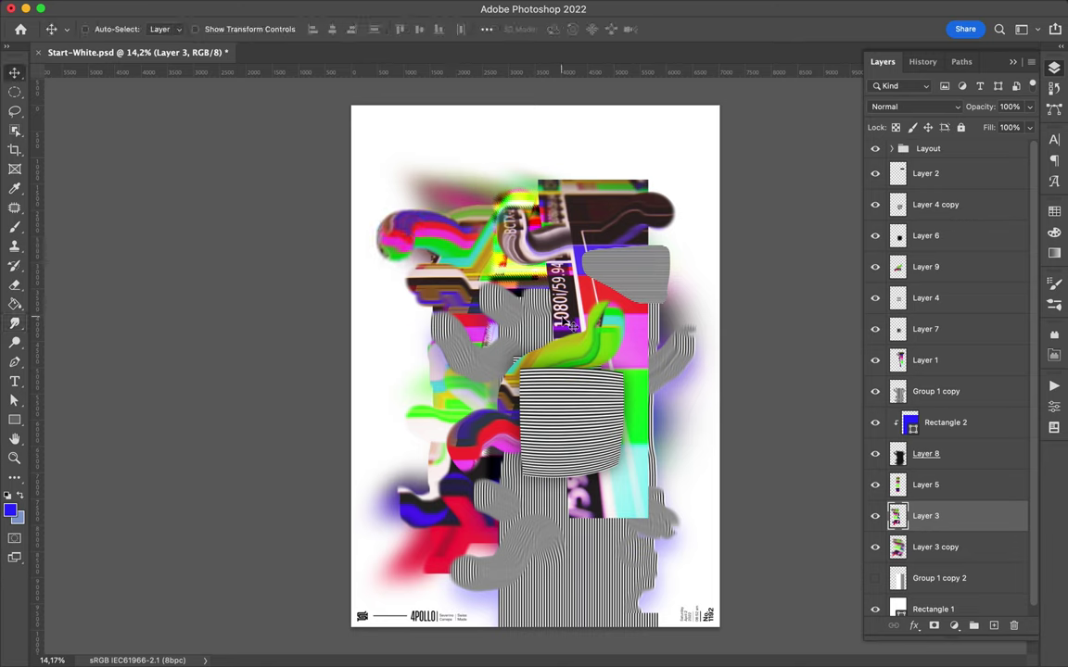
left_click(568, 417, "ctrl")
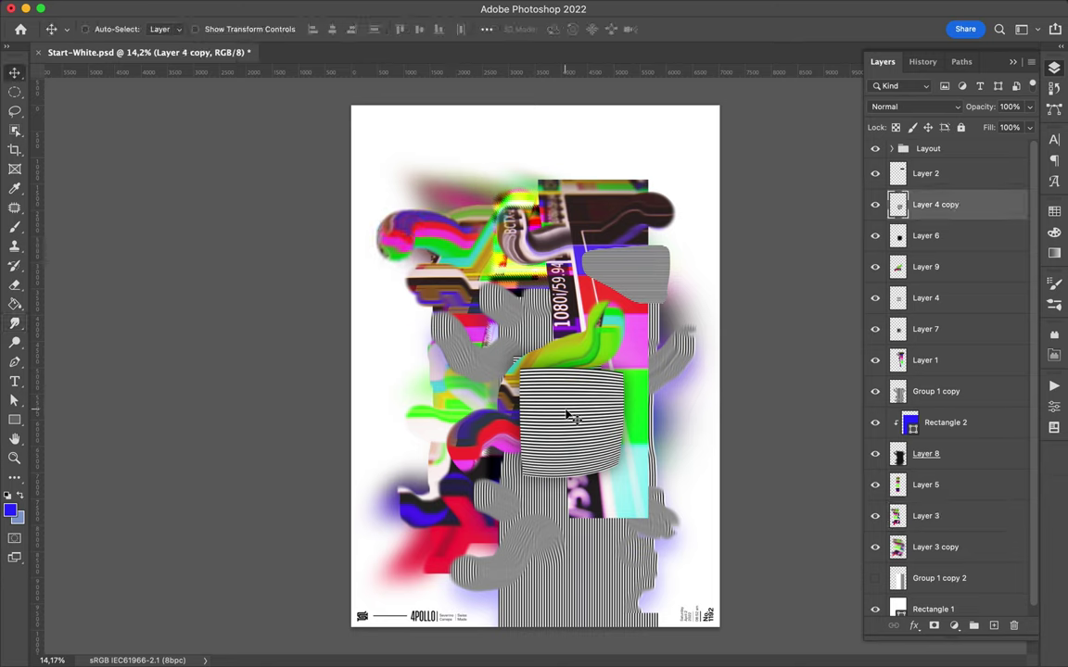
Step: Draw a small white-filled ellipse over the striped block
key("u")
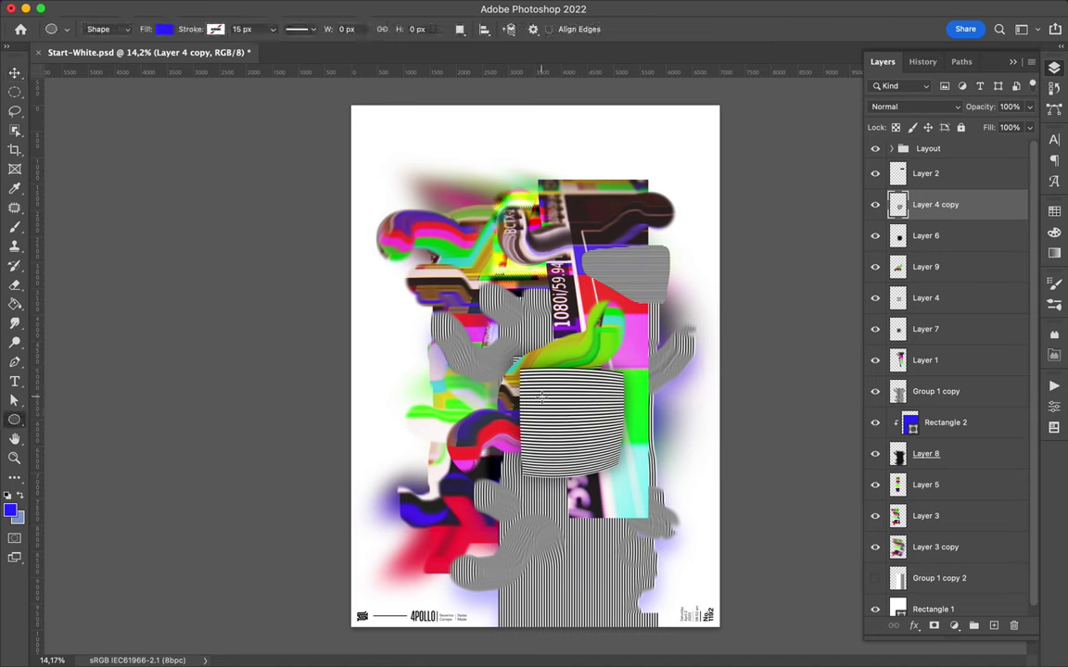
left_click_drag(542, 398, 556, 417)
key("v")
key("a")
left_click(220, 29)
left_click(195, 108)
Step: Enlarge the white circle to about 276%, clip it to the stripe layer, and nudge it
key("ctrl+t")
left_click_drag(540, 423, 587, 467)
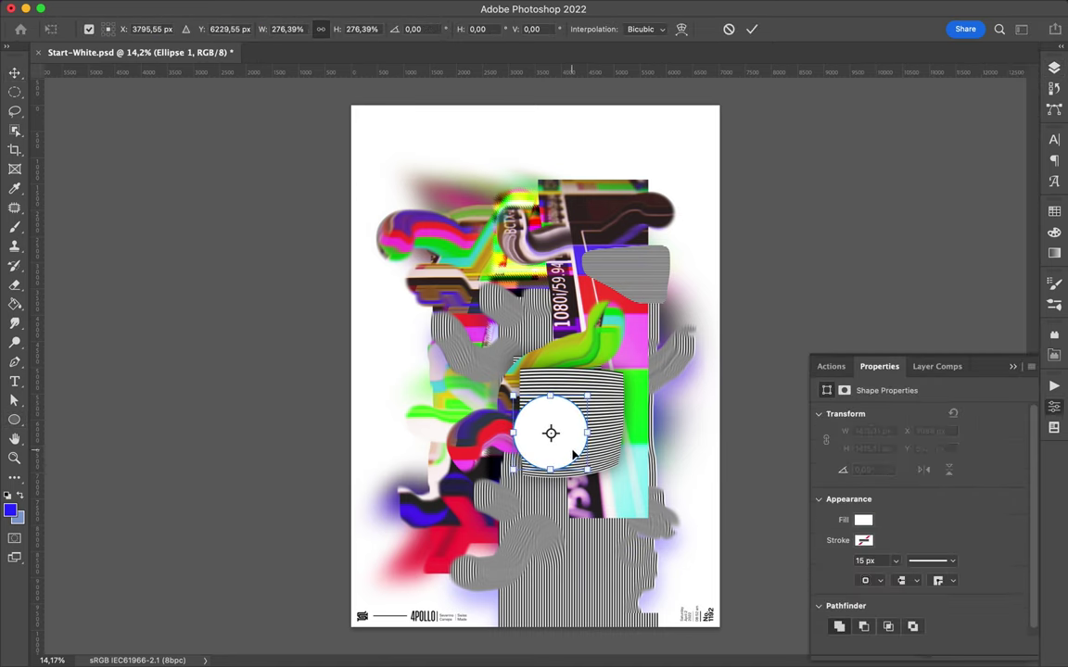
key("Return")
key("ctrl+alt+g")
key("v")
mouse_move(531, 403)
left_mouse_down()
mouse_move(556, 456)
mouse_move(527, 421)
left_mouse_up()
Step: Rotate the white half-circle 90 degrees and duplicate it slightly right
key("ctrl+t")
key("Return")
key("ctrl+t")
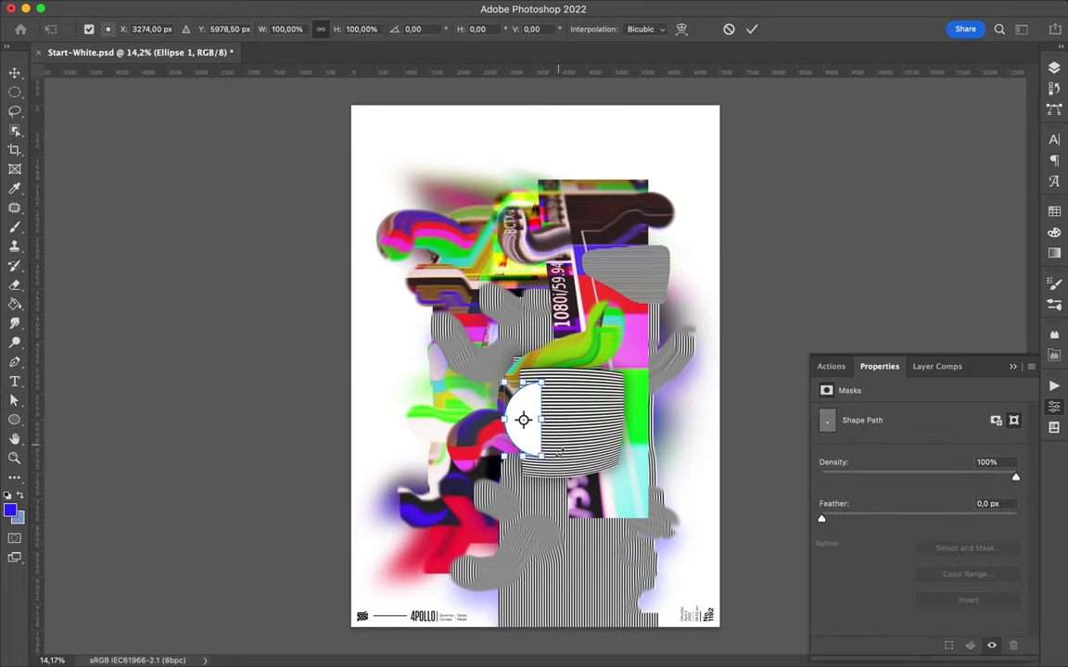
key("Return")
scroll(525, 422, "up", 3)
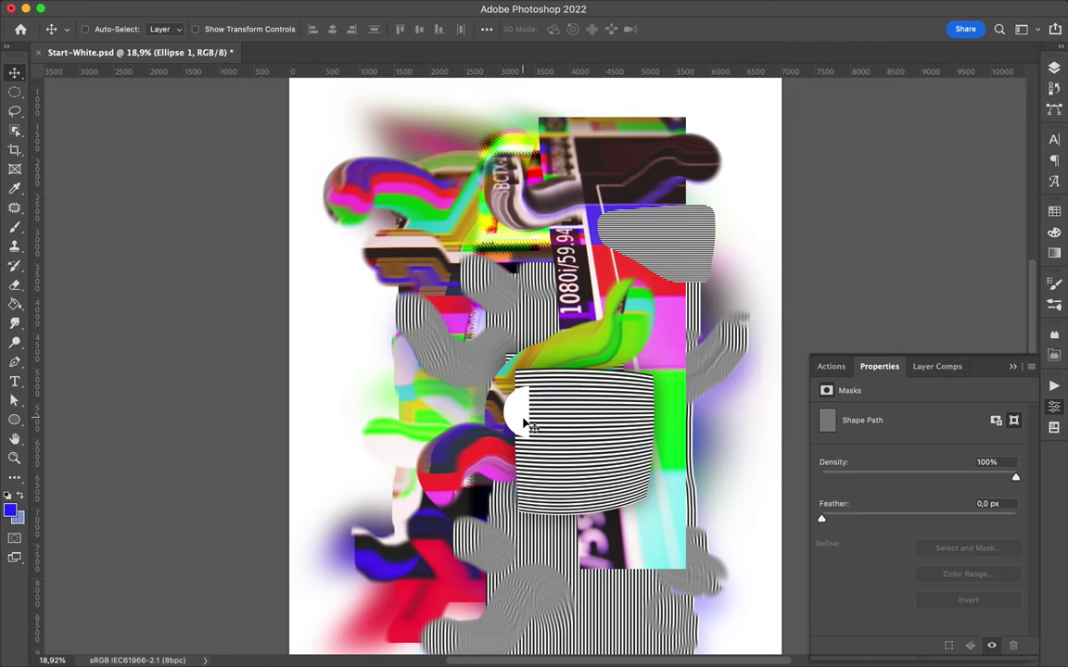
left_click_drag(525, 422, 540, 424)
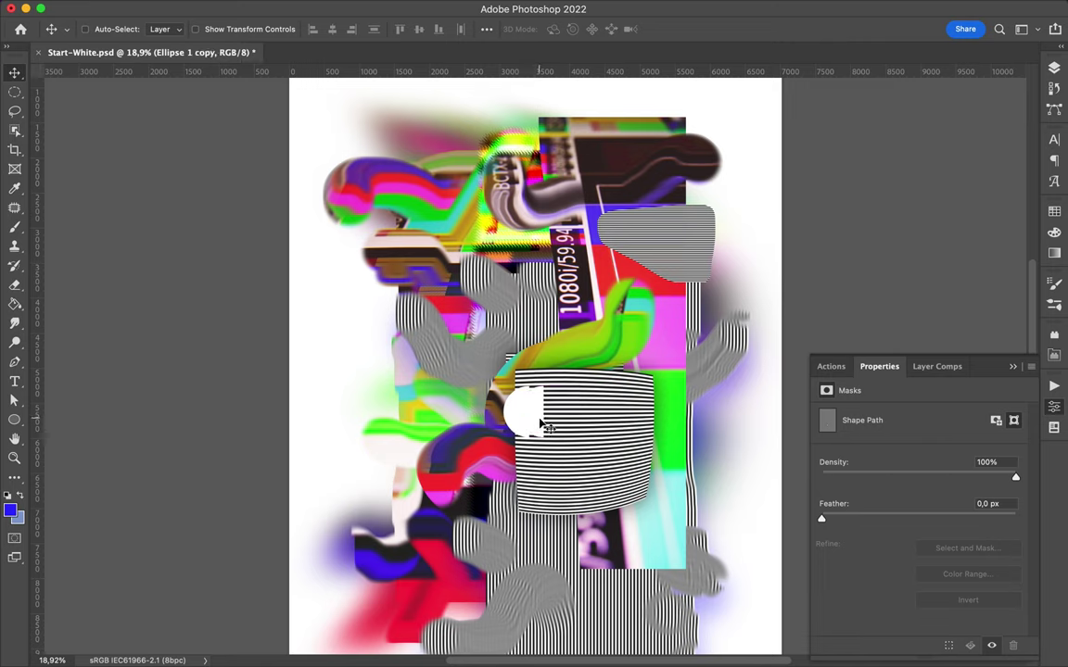
Step: Reshape the white half-circle with Free Transform
key("ctrl+t")
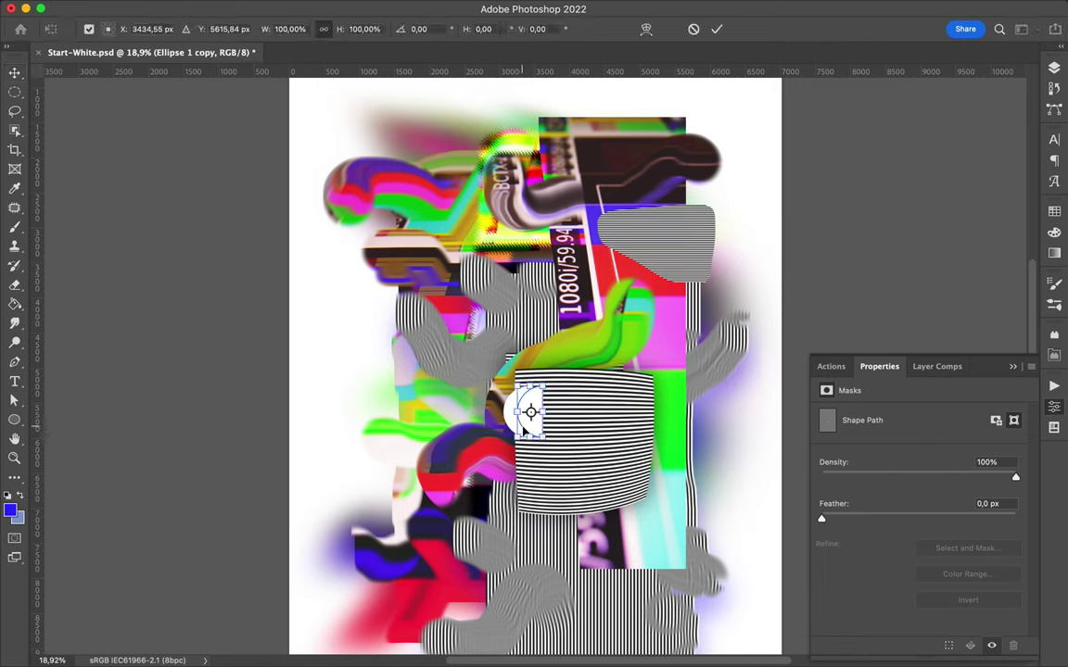
key("Escape")
key("ctrl+z")
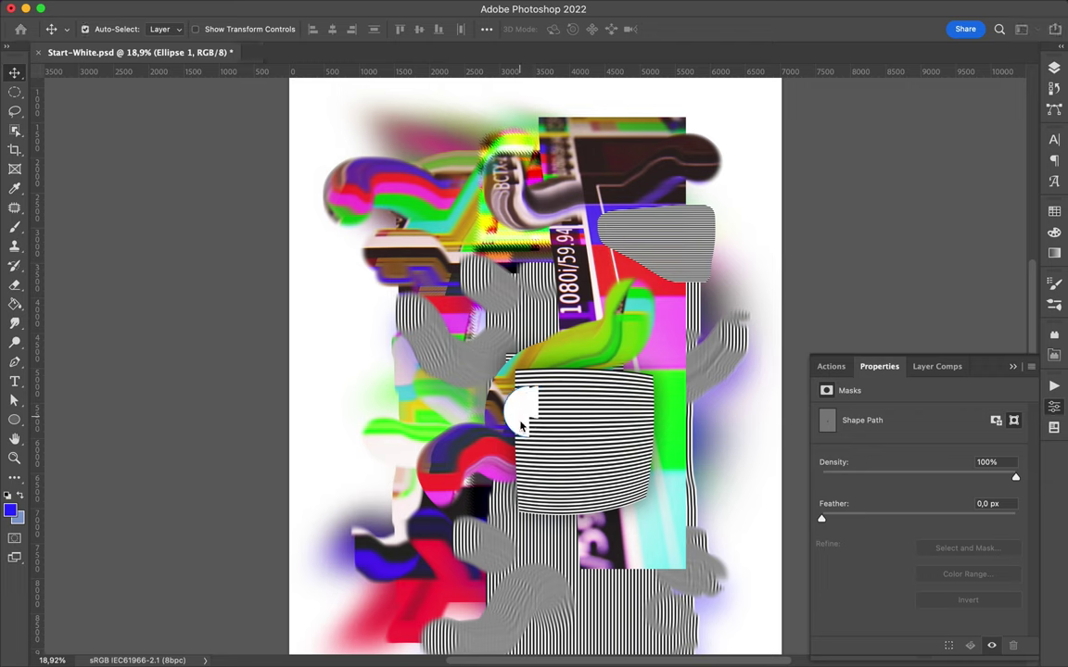
key("ctrl+t")
mouse_move(515, 410)
left_mouse_down()
mouse_move(526, 400)
mouse_move(501, 407)
left_mouse_up()
key("Return")
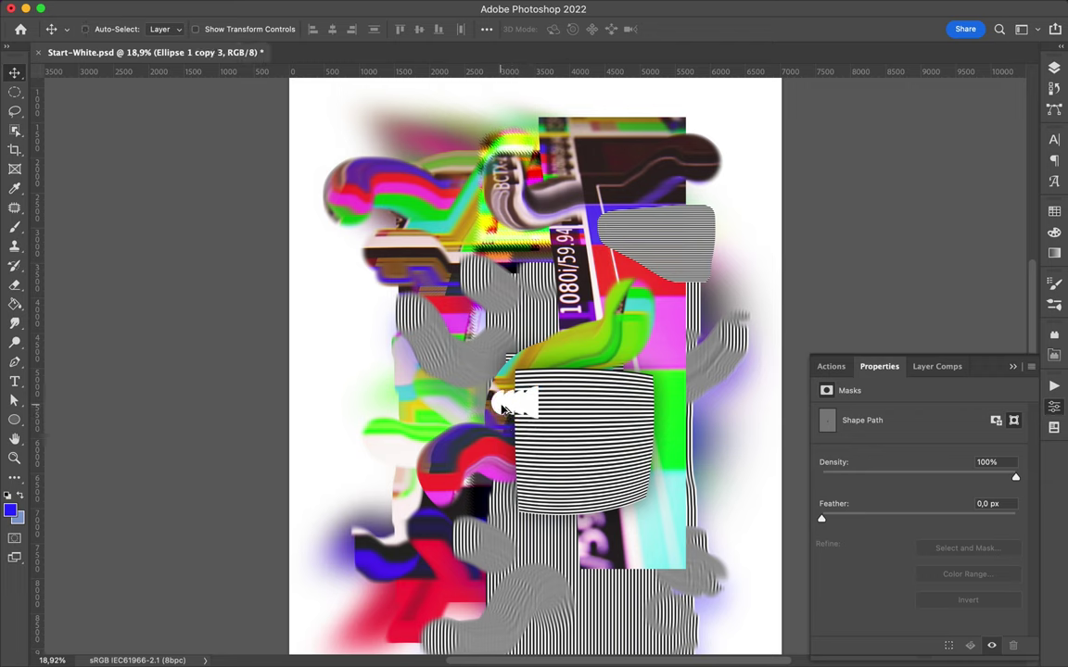
Step: Undo the extra half-circle copies and marquee a narrow tall strip of stripes
key("ctrl+z")
key("ctrl+z")
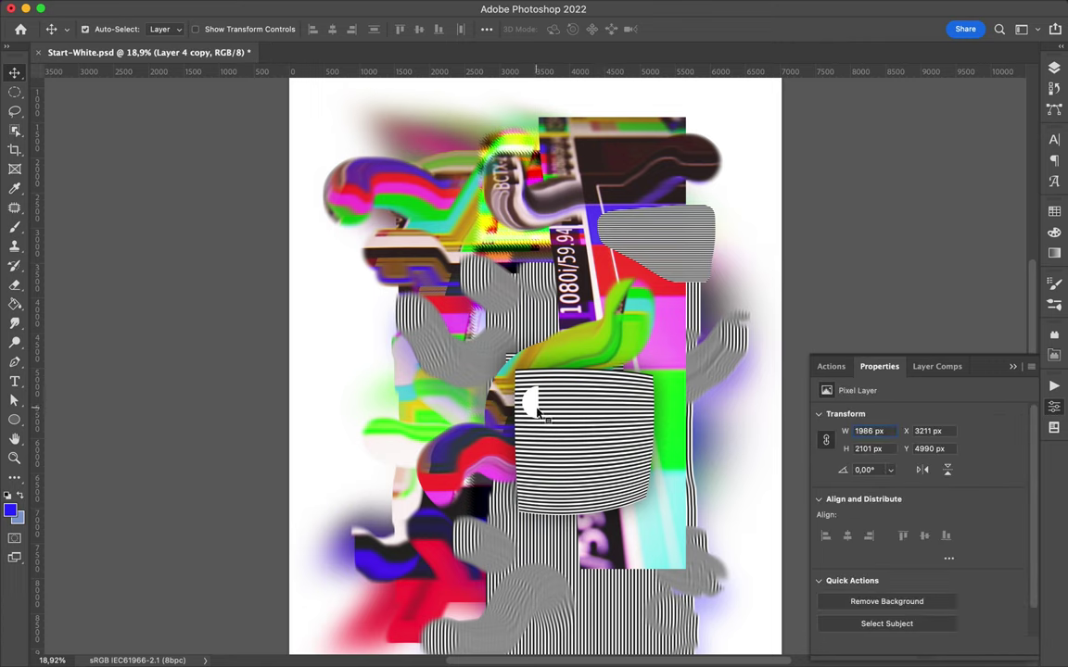
key("ctrl+z")
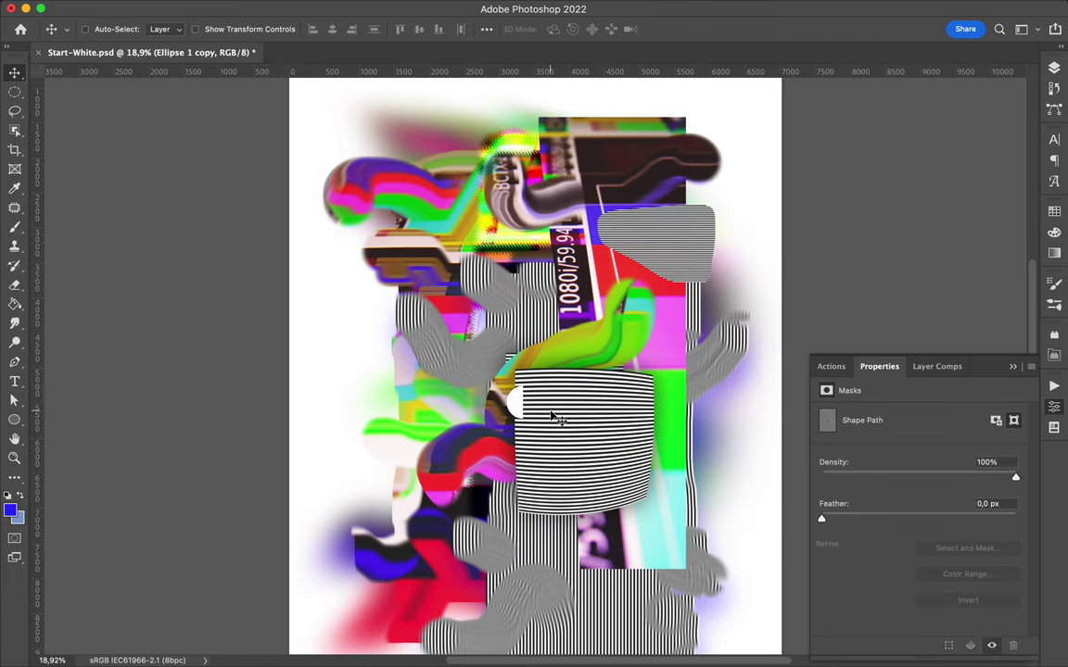
key("m")
mouse_move(553, 418)
left_mouse_down()
mouse_move(548, 494)
mouse_move(547, 371)
left_mouse_up()
Step: Select a thin vertical strip of the Layer 4 copy stripes and copy it to its own layer
key("v")
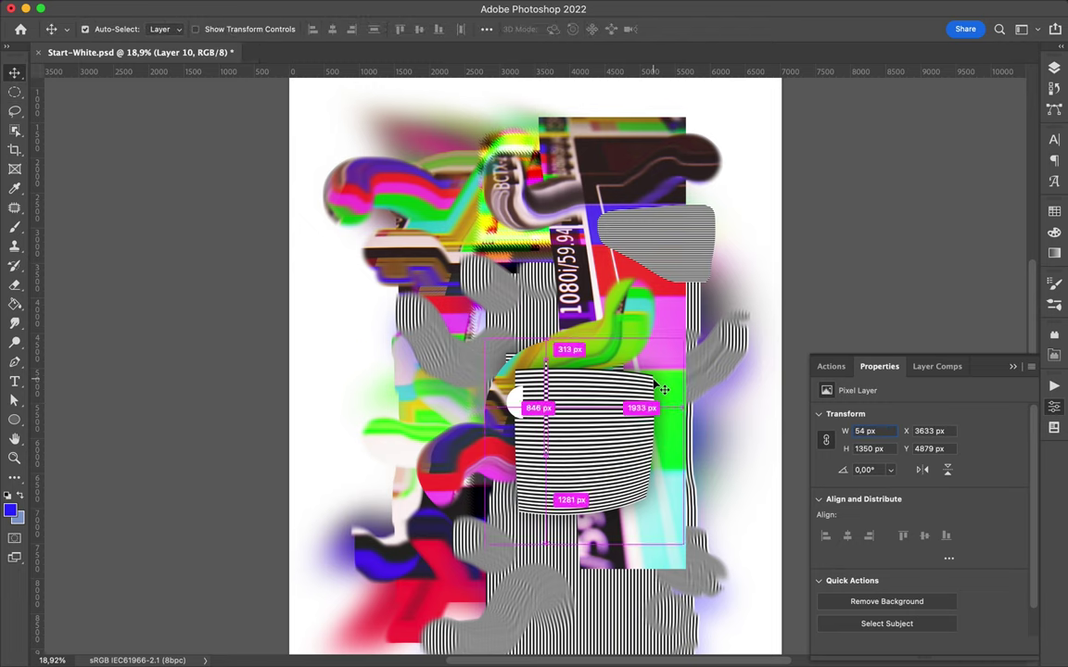
left_click(664, 390)
key("shift+m")
mouse_move(533, 363)
left_mouse_down()
mouse_move(535, 459)
mouse_move(541, 441)
mouse_move(548, 491)
mouse_move(597, 501)
left_mouse_up()
key("ctrl+j")
Step: Scatter duplicates of the stripe strip vertically across the central striped block
key("v")
left_click_drag(553, 470, 556, 547)
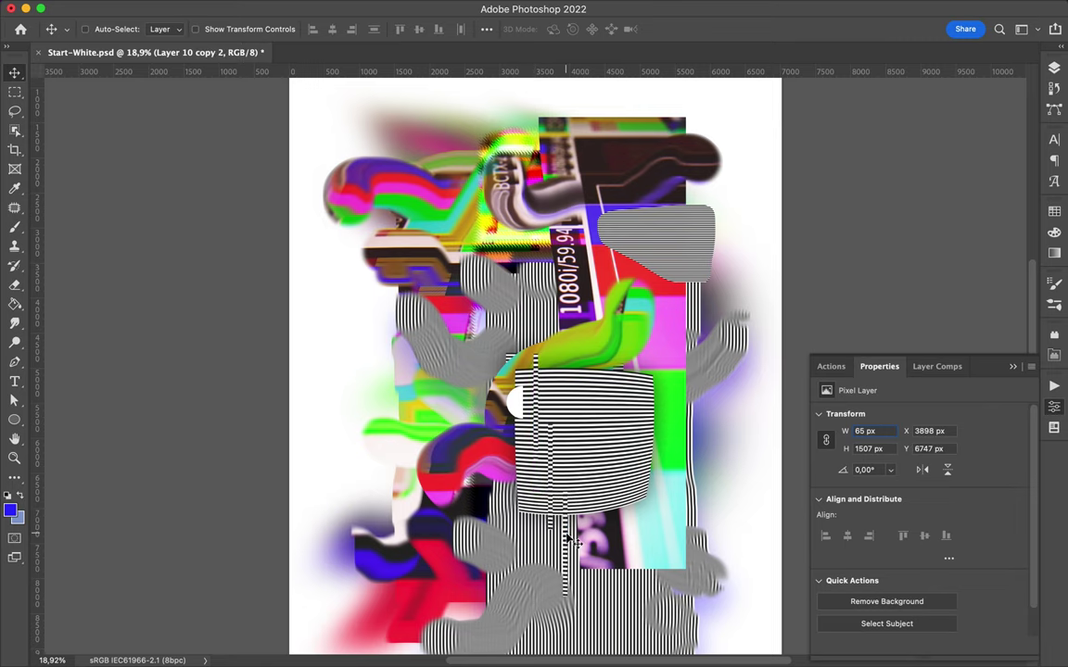
left_click_drag(554, 501, 570, 389)
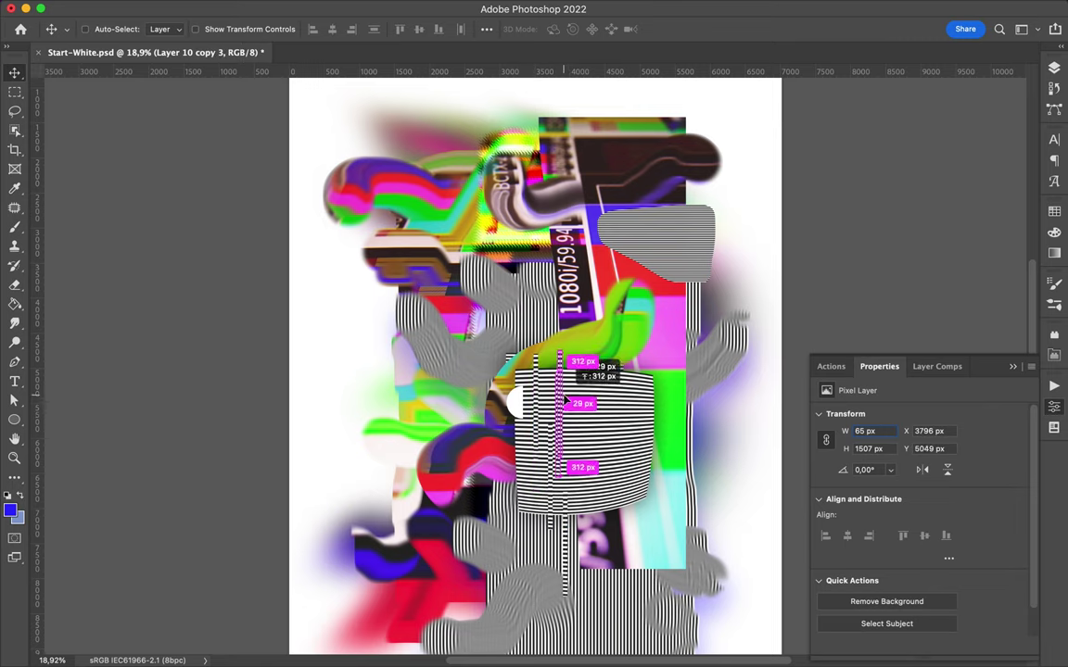
mouse_move(572, 431)
left_mouse_down("alt")
mouse_move(568, 457)
mouse_move(600, 362)
left_mouse_up("alt")
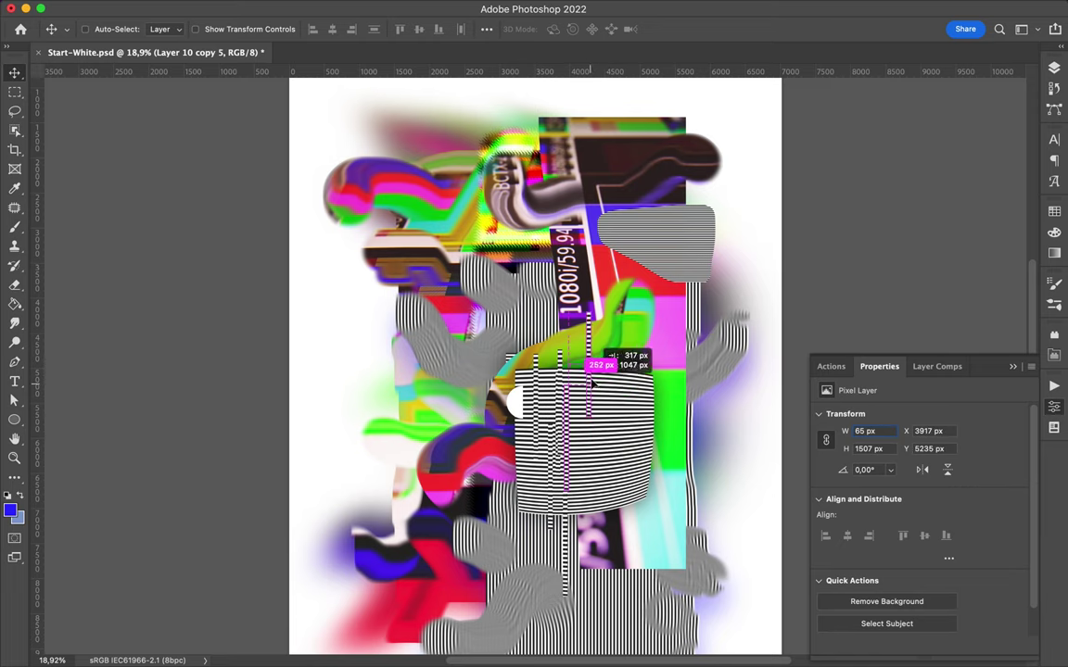
Step: Select and shift an even thinner strip, then select and copy a larger patch of artwork
key("m")
left_click_drag(595, 223, 593, 405)
left_click_drag(590, 358, 611, 369, "ctrl")
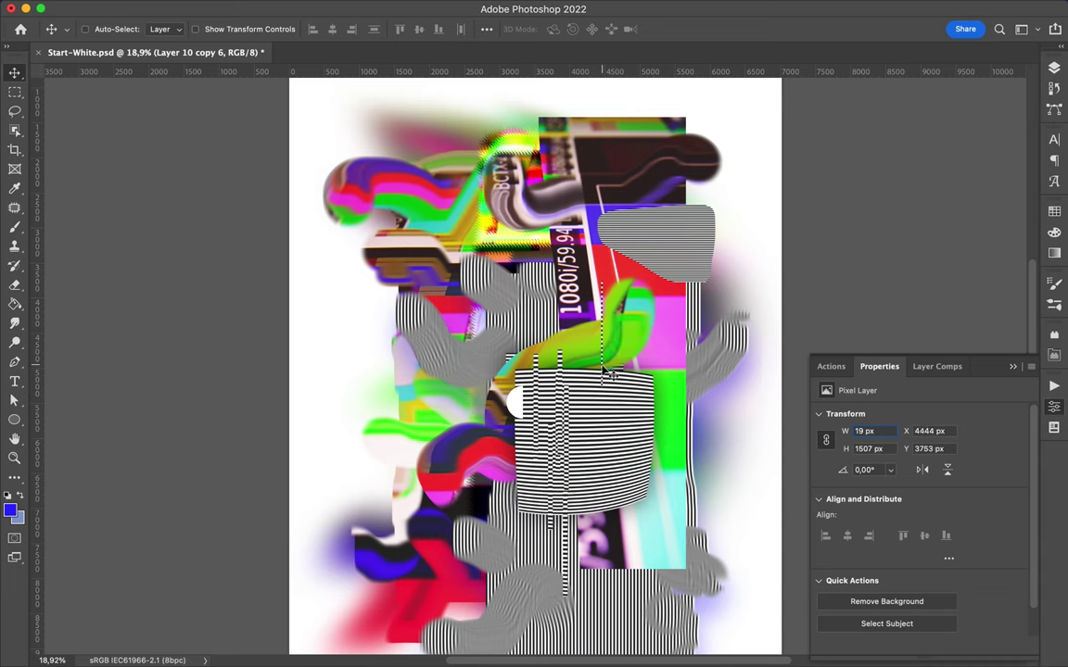
left_click_drag(548, 155, 607, 456)
key("ctrl+c")
key("Return")
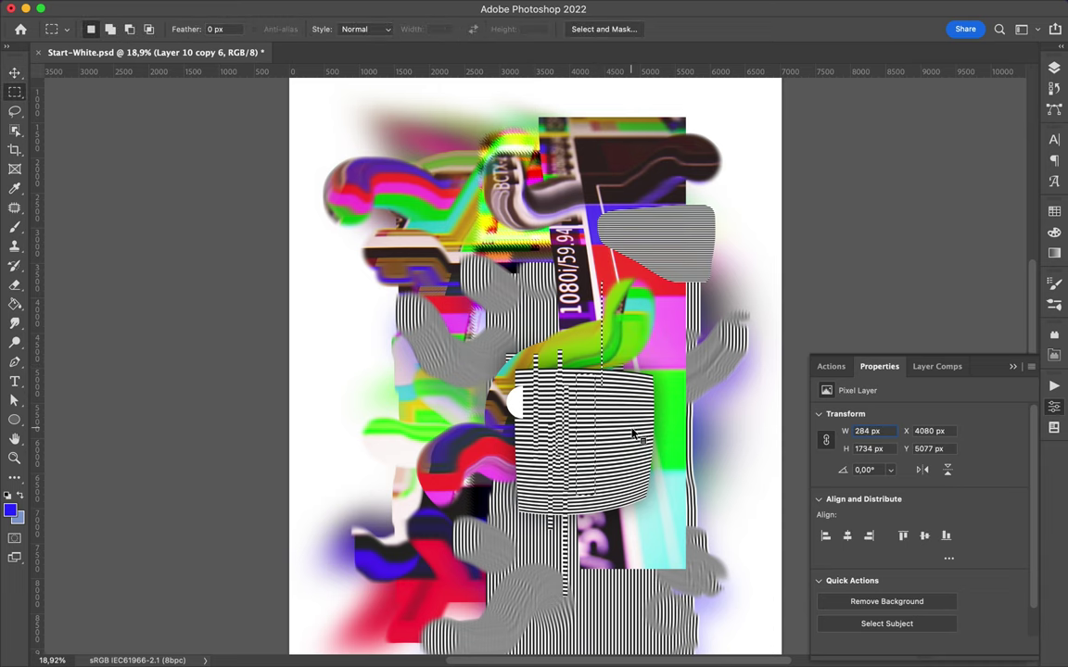
Step: Paste the copied patch as Layer 11, position it, and move it below Layer 1
key("ctrl+shift+c")
key("ctrl+v")
left_click_drag(547, 401, 598, 478, "ctrl")
left_click(1054, 68)
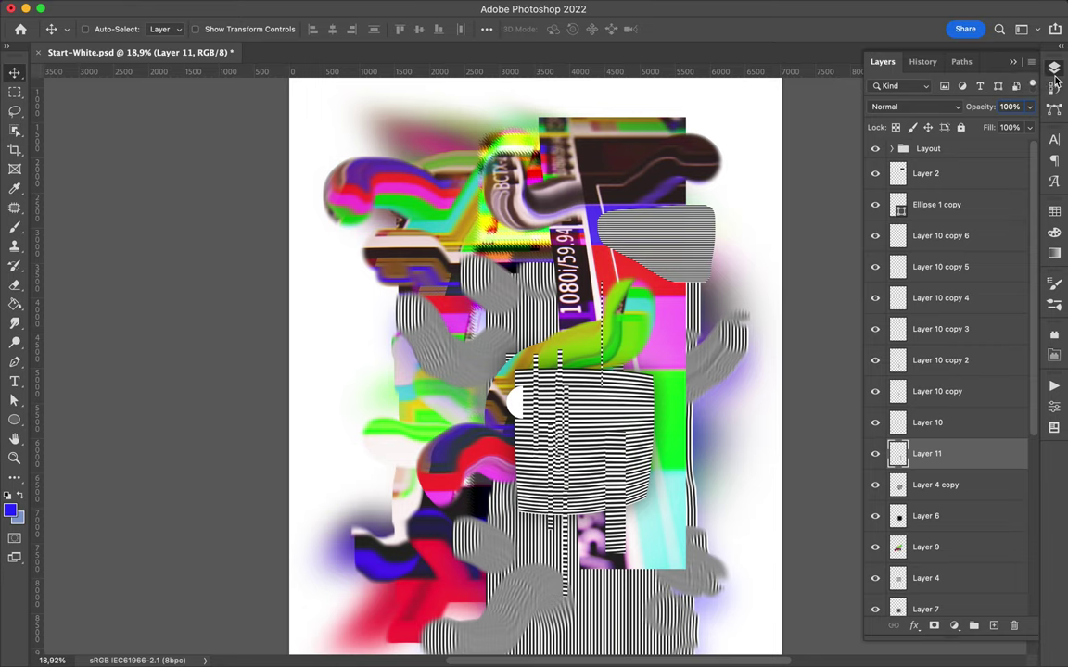
scroll(973, 430, "down", 3)
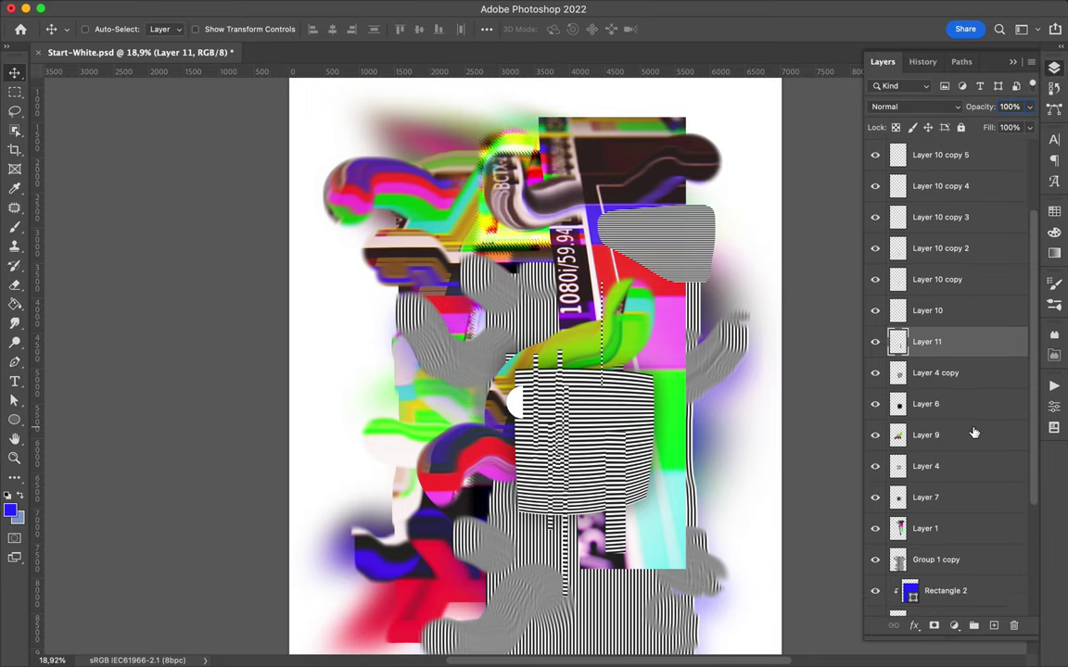
left_click_drag(927, 341, 957, 484)
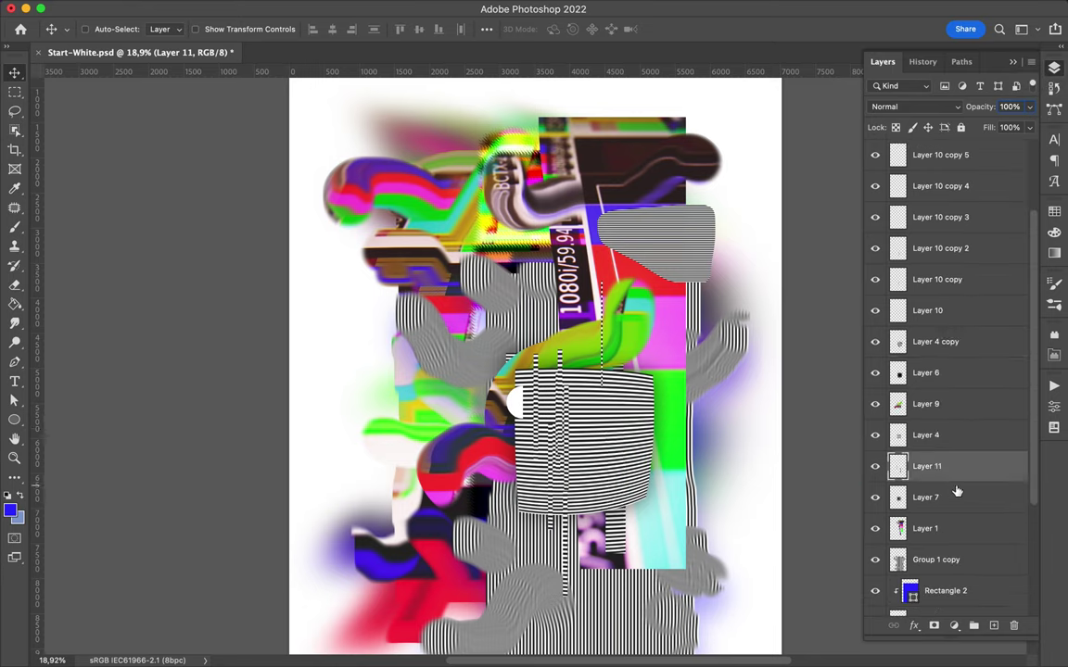
left_click_drag(636, 530, 567, 588)
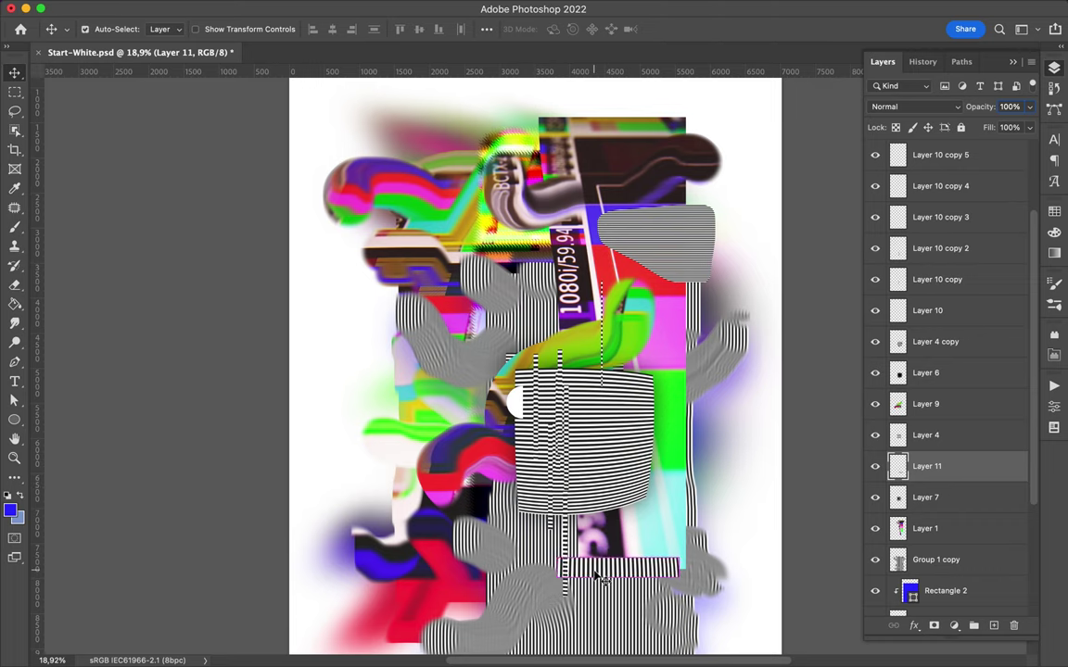
left_click_drag(567, 588, 576, 598)
left_click_drag(964, 466, 964, 544)
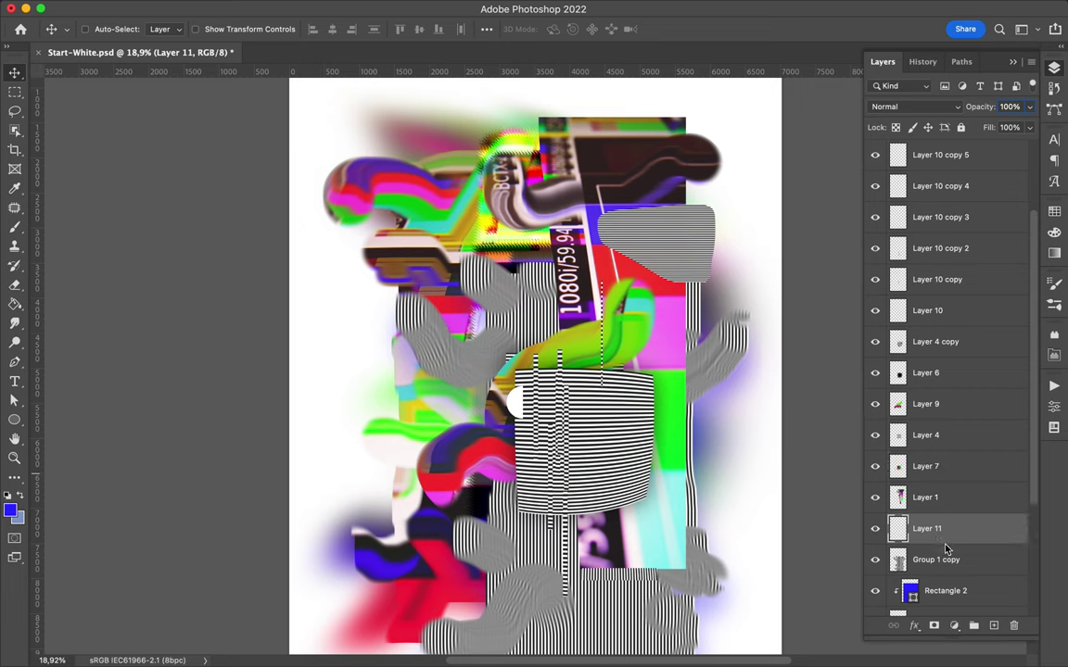
left_click_drag(627, 581, 632, 484)
Step: Duplicate the Layer 11 patch, rotate the copy 60°, and blend it in Soft Light
left_click_drag(997, 533, 963, 484)
key("ctrl+t")
left_click_drag(516, 439, 637, 447)
key("Return")
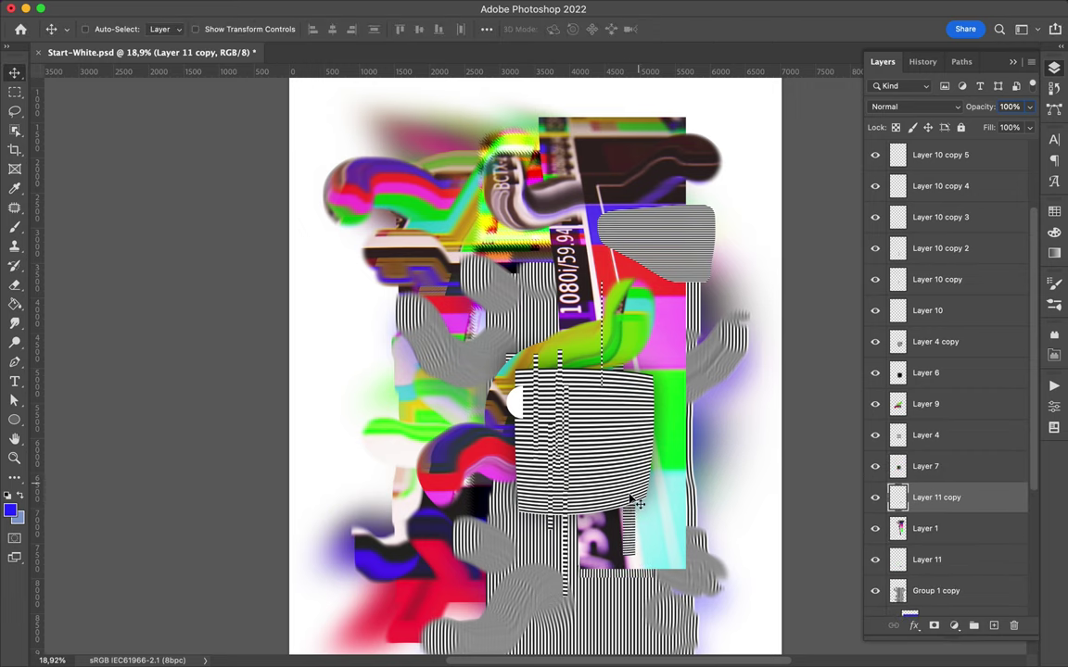
left_click(917, 107)
left_click(892, 315)
Step: Add another patch copy, set its blend mode back to Normal, and nudge it into place
mouse_move(608, 347)
left_mouse_down()
mouse_move(652, 359)
mouse_move(662, 408)
left_mouse_up()
left_click(922, 110)
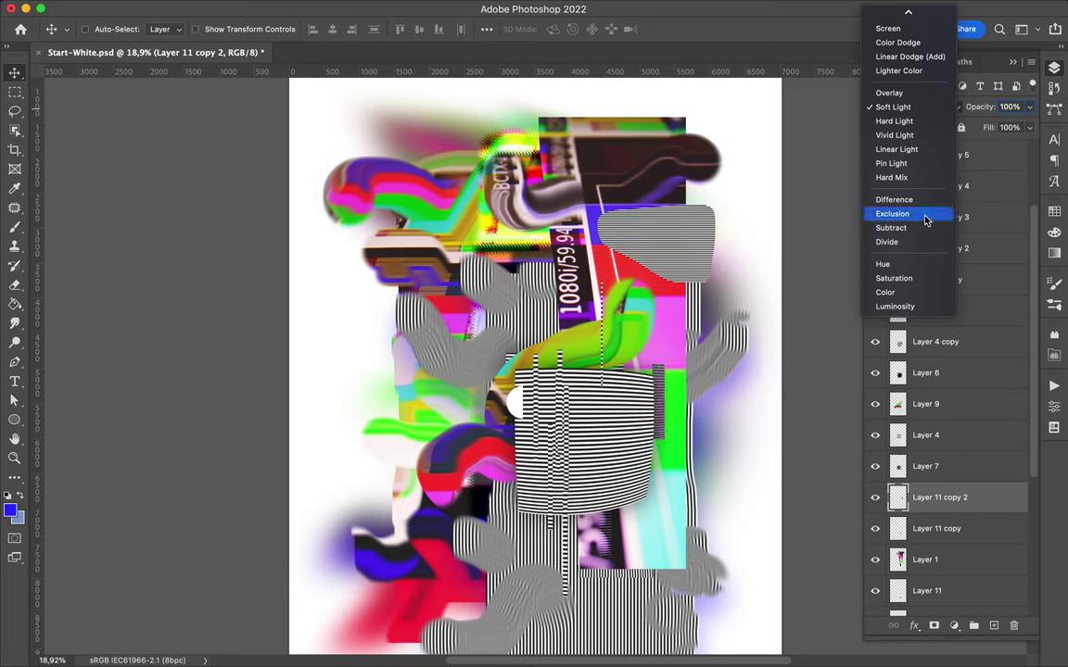
scroll(908, 102, "up", 3)
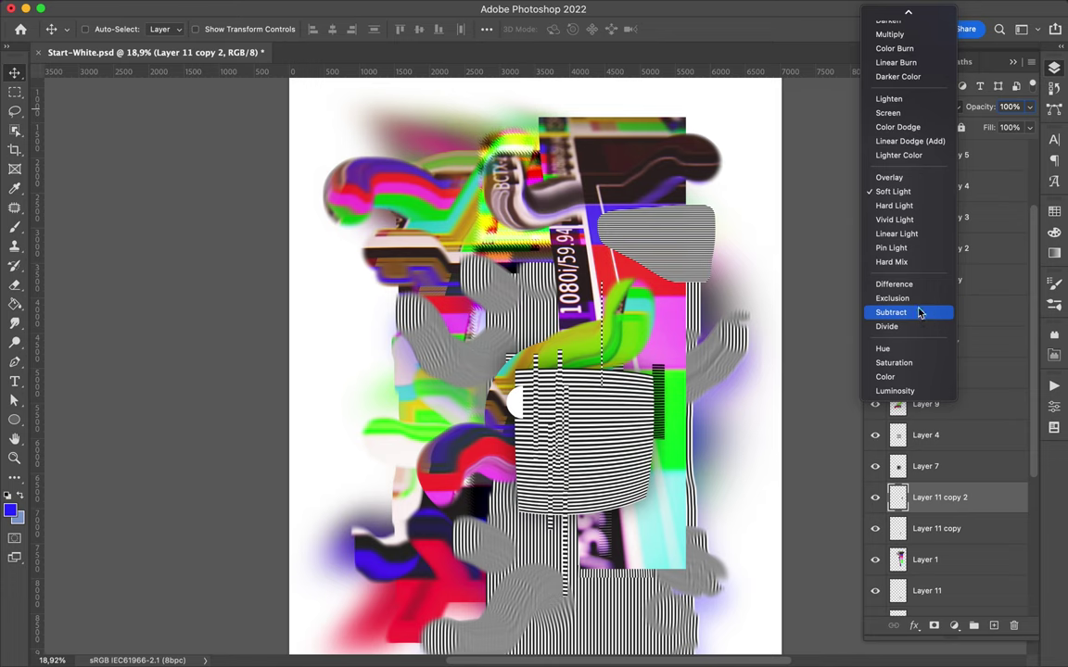
left_click(906, 14)
mouse_move(683, 375)
left_mouse_down()
mouse_move(666, 417)
mouse_move(675, 421)
left_mouse_up()
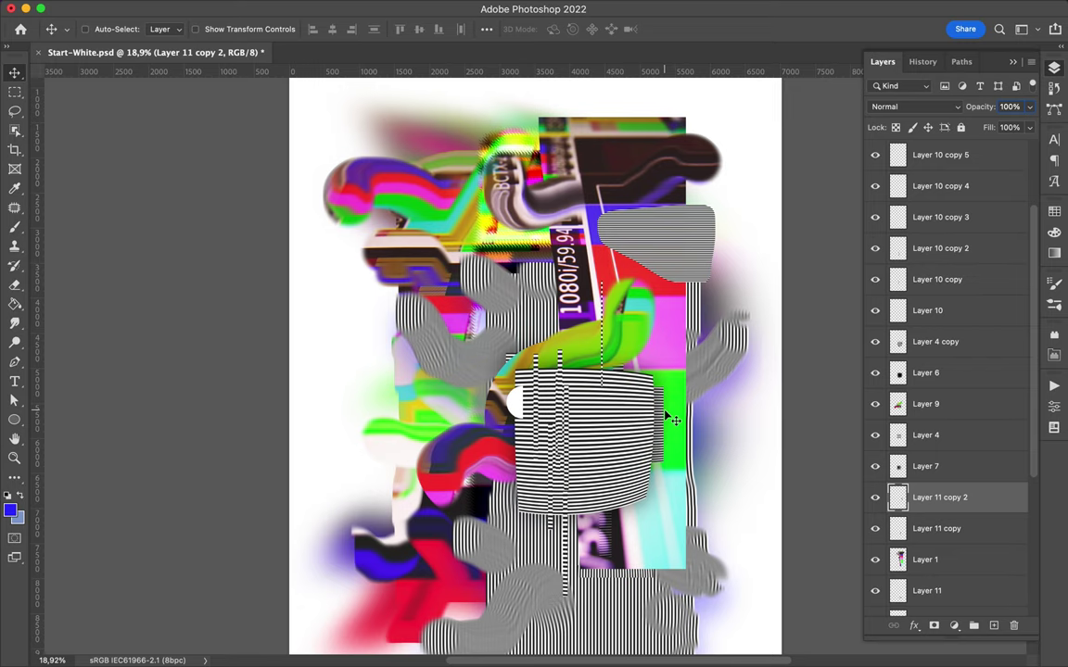
Step: Draw a dark ellipse circle on the striped block
key("i")
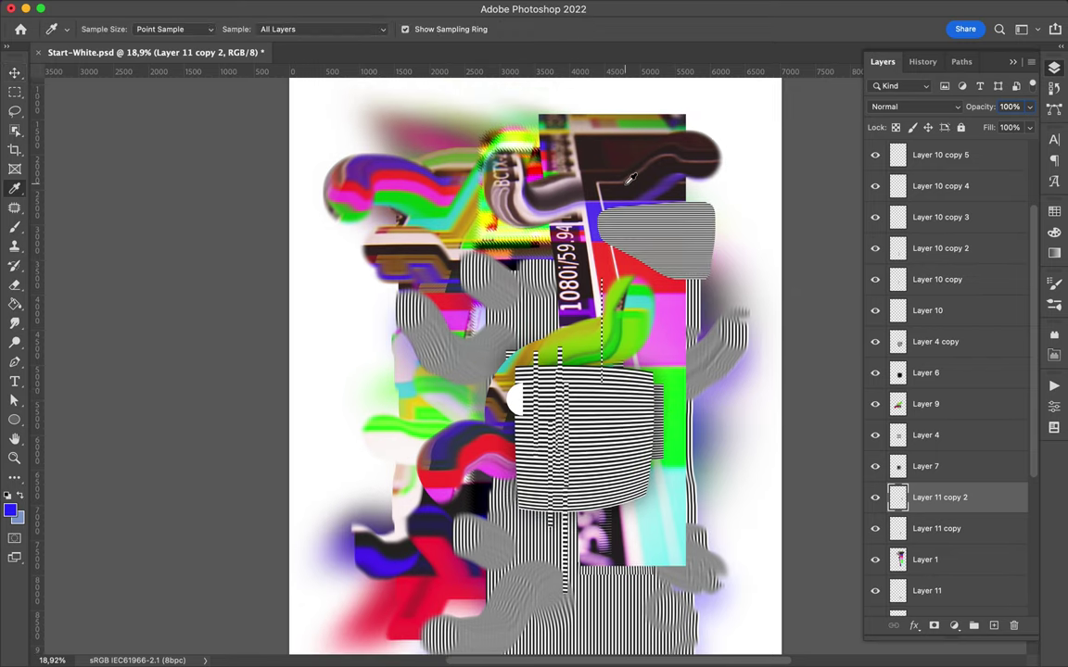
key("u")
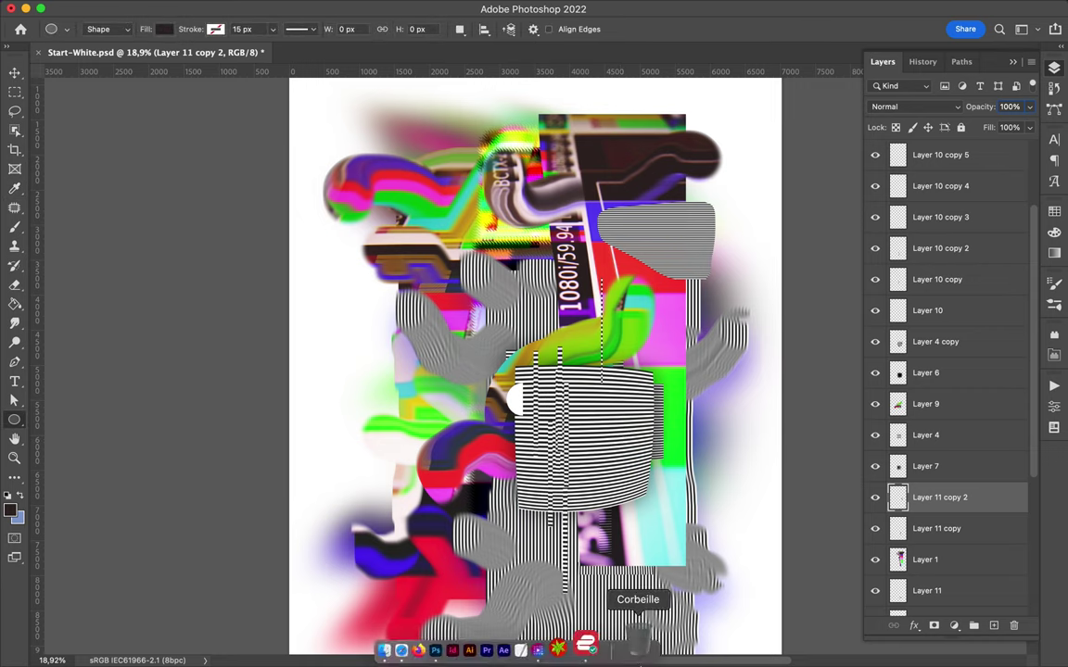
left_click_drag(592, 438, 633, 480)
left_click(882, 61)
left_click_drag(926, 498, 927, 185)
Step: Enlarge the dark circle to about 167% and place it between Layer 10 copy 4 and copy 3
key("v")
left_click_drag(626, 475, 612, 438)
left_click_drag(609, 446, 637, 473)
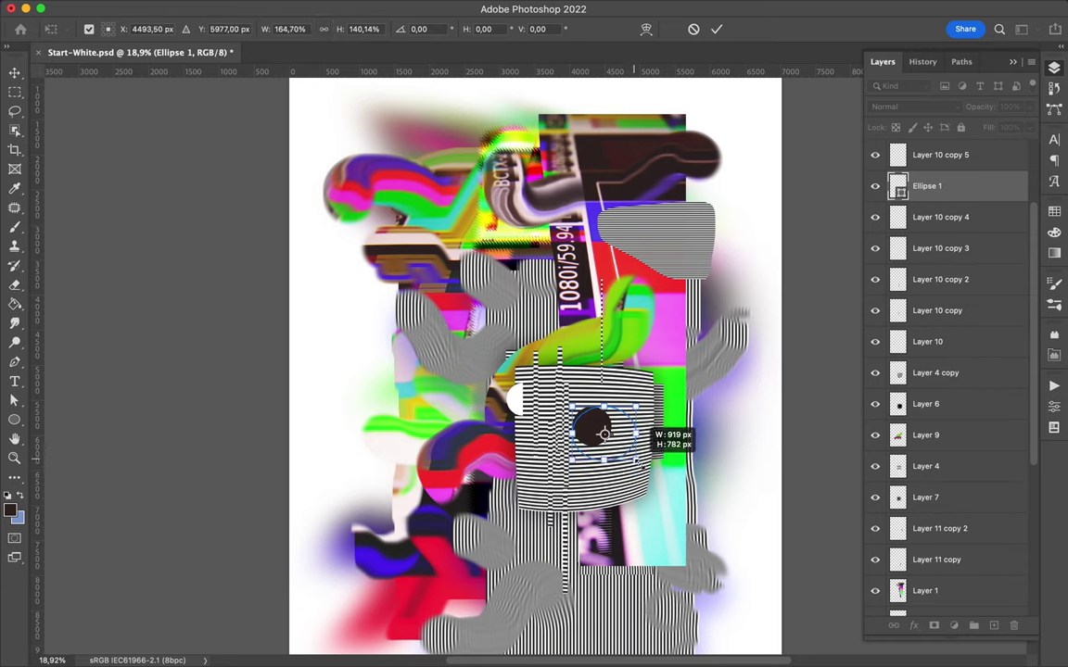
key("Return")
mouse_move(611, 448)
left_mouse_down()
mouse_move(612, 509)
mouse_move(588, 440)
left_mouse_up()
mouse_move(953, 185)
left_mouse_down()
mouse_move(947, 295)
mouse_move(936, 211)
left_mouse_up()
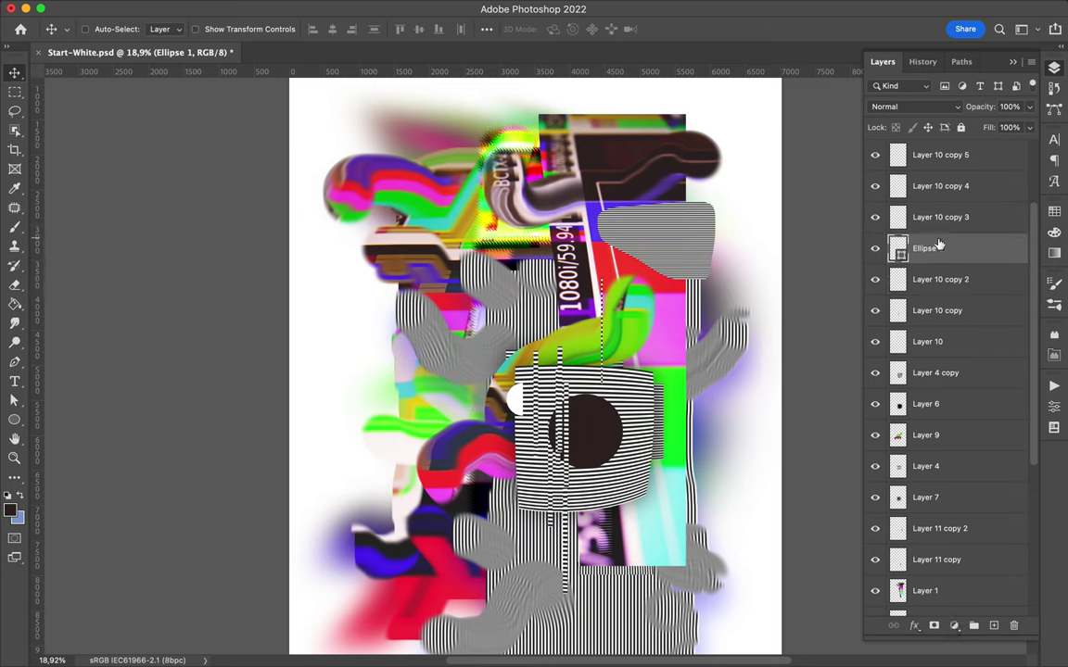
left_click_drag(597, 445, 638, 510)
Step: Duplicate the dark circle lower in the stack and enlarge the copy to about double
mouse_move(941, 214)
left_mouse_down()
mouse_move(973, 486)
mouse_move(964, 541)
left_mouse_up()
key("ctrl+t")
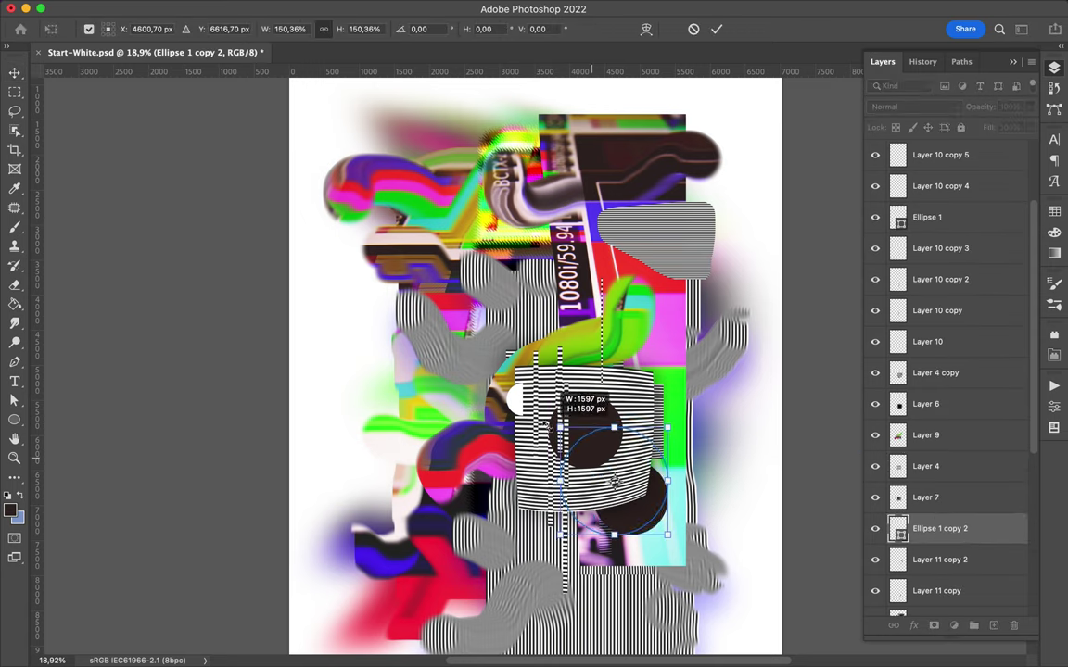
left_click_drag(593, 459, 505, 390)
key("Return")
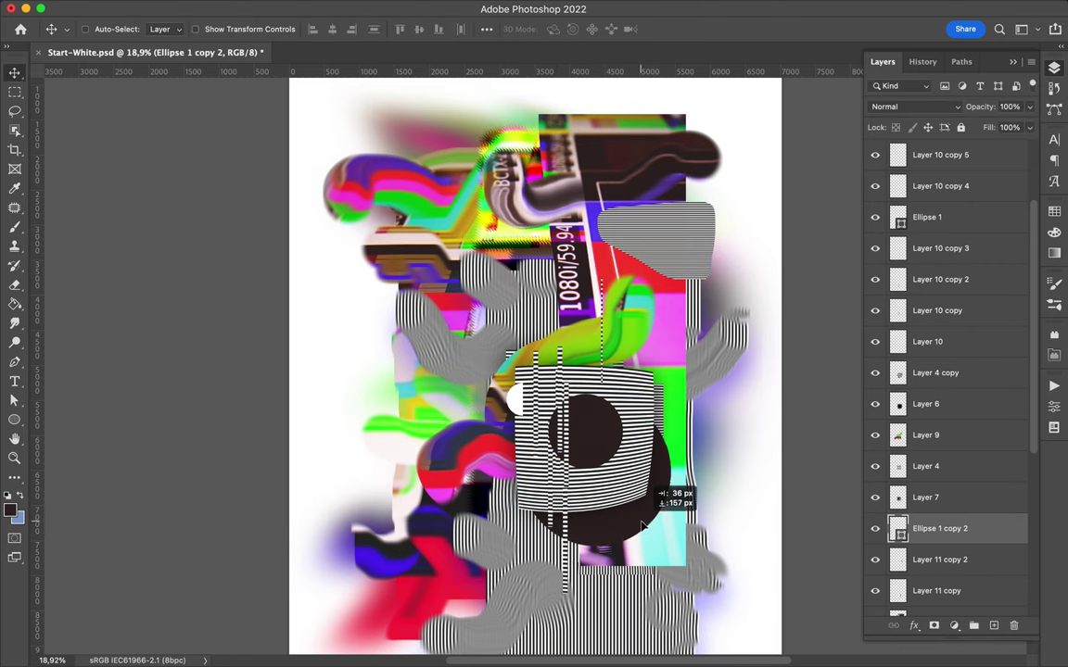
Step: Shift the first dark Ellipse 1 circle to its new position on the canvas
left_click_drag(591, 452, 556, 480)
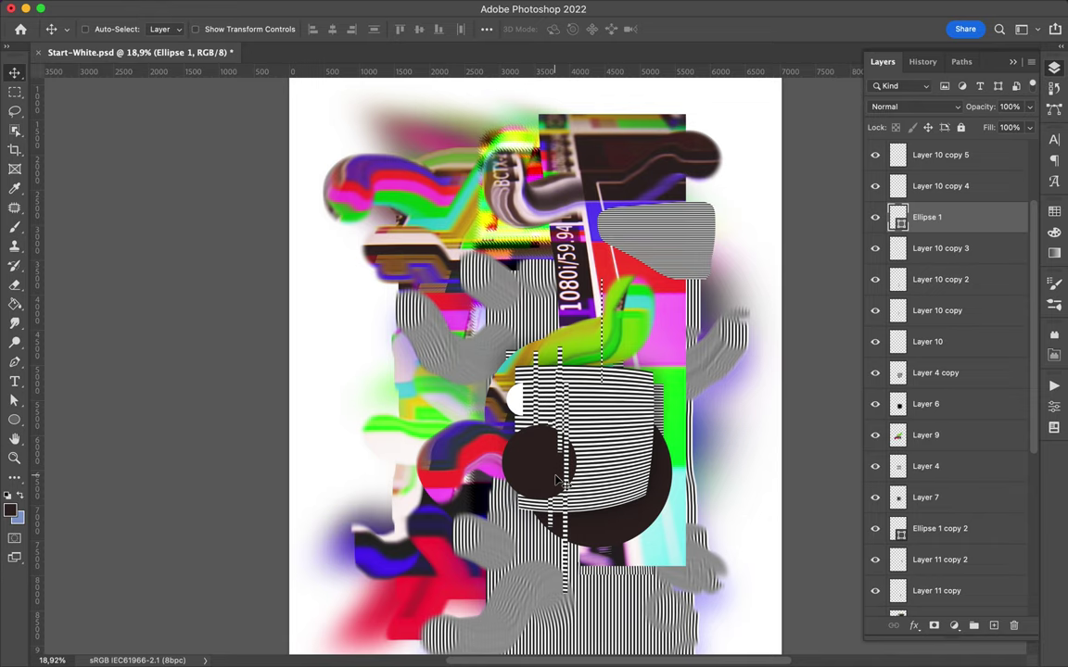
key("ctrl+t")
left_click_drag(543, 477, 556, 499)
key("Return")
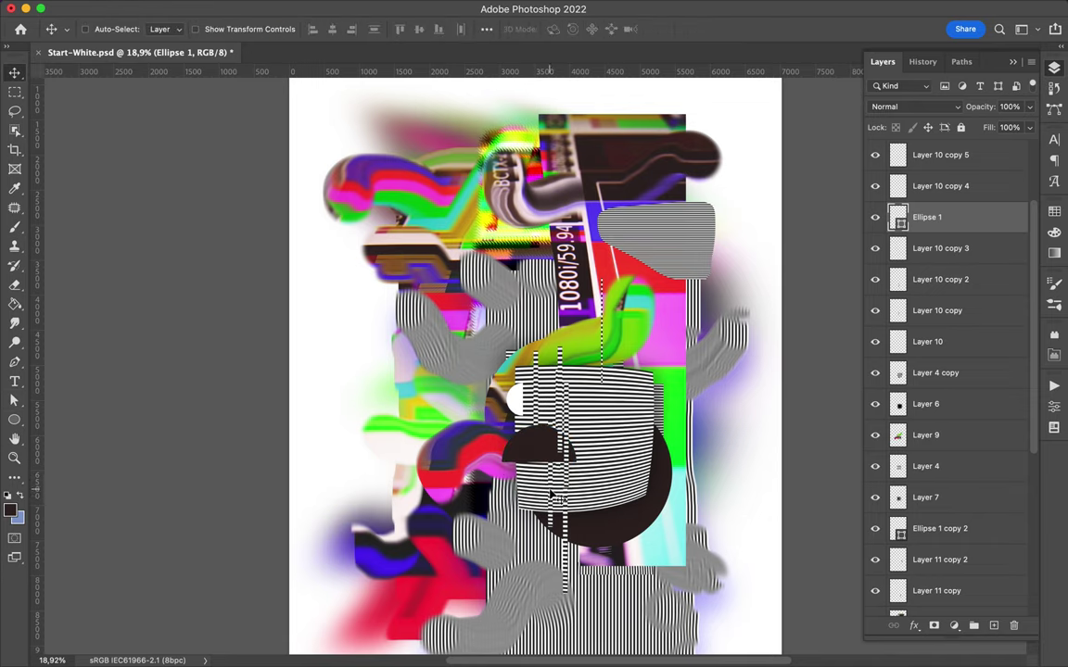
scroll(536, 235, "down", 2)
Step: Duplicate the blurred Layer 3 copy and move Layer 3 copy 2 to the top of the stack
left_click(461, 207, "ctrl")
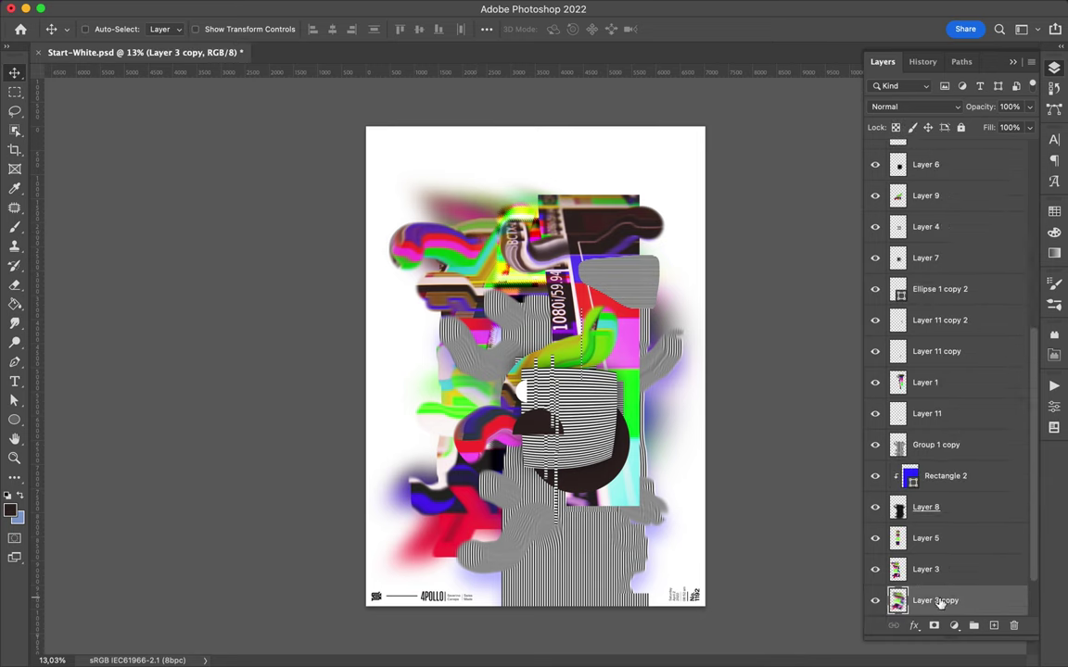
key("ctrl+j")
left_click_drag(925, 539, 933, 195)
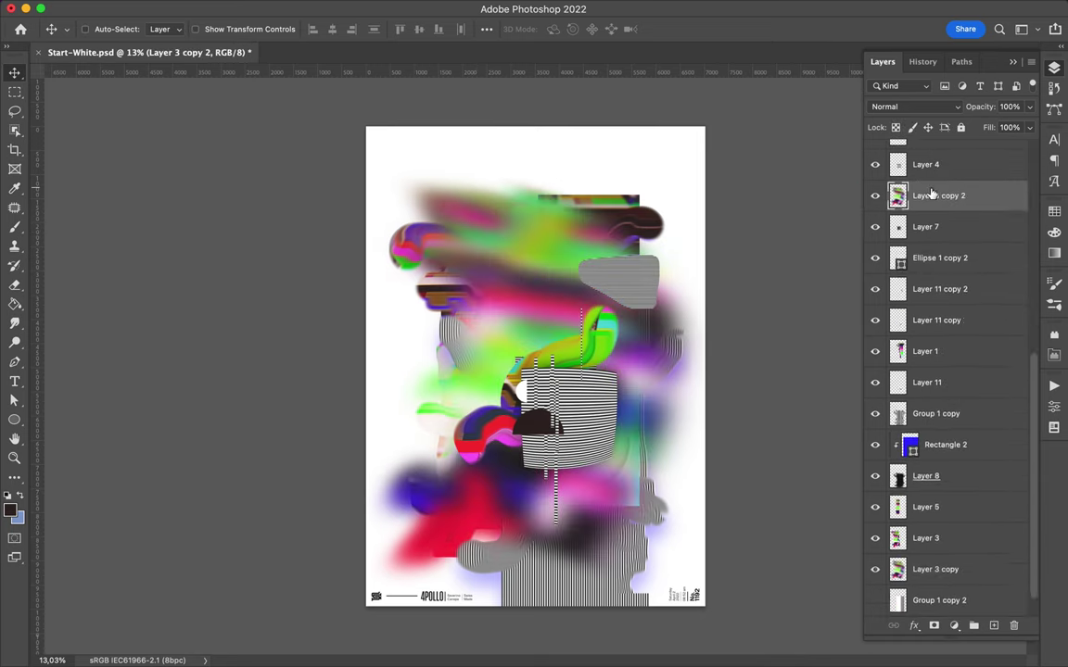
left_click_drag(936, 371, 927, 157)
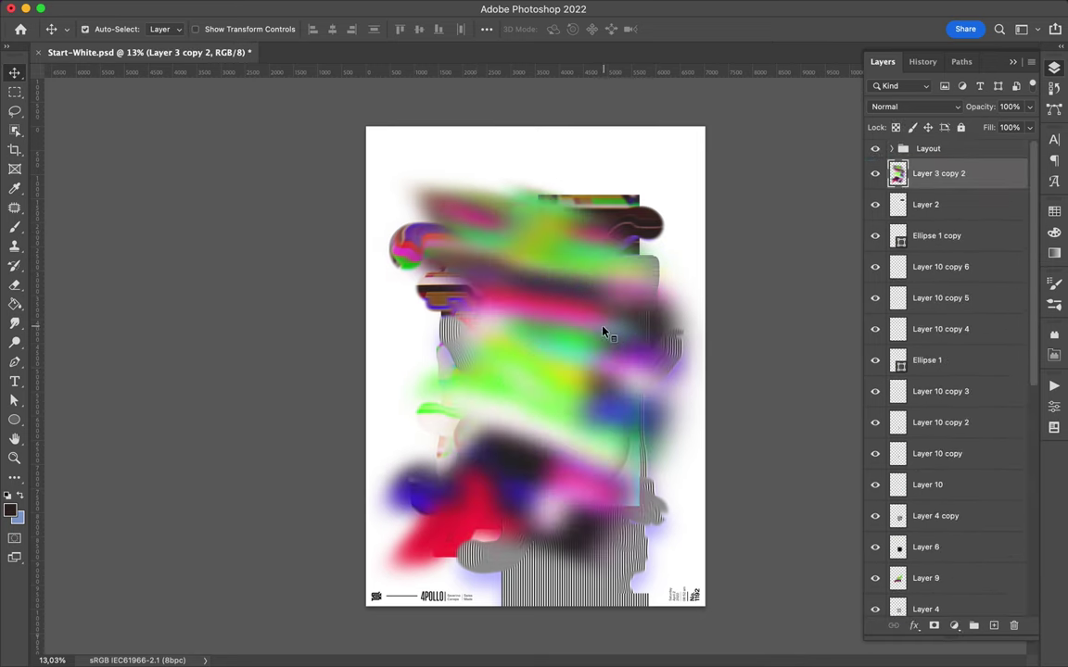
Step: Move the blurred copy down-right and rotate it on the poster
left_click_drag(602, 331, 649, 408)
key("ctrl+t")
left_click_drag(723, 389, 705, 410)
key("Return")
left_click_drag(673, 468, 677, 469)
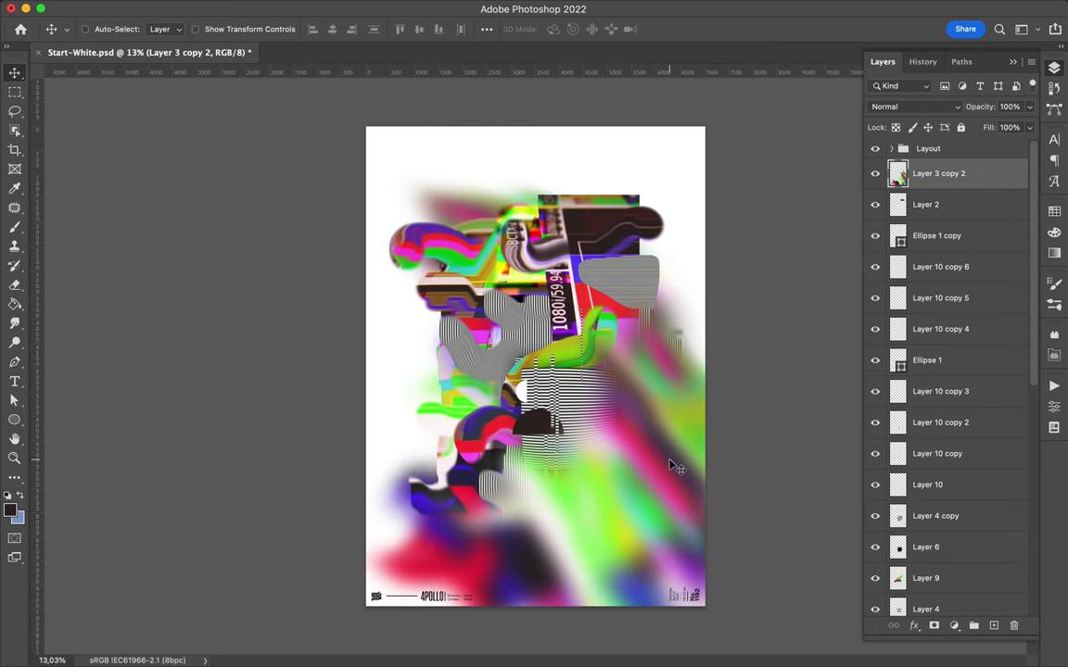
Step: Set the blurred copy's blend mode to Hard Light and reposition it lower
left_click(913, 107)
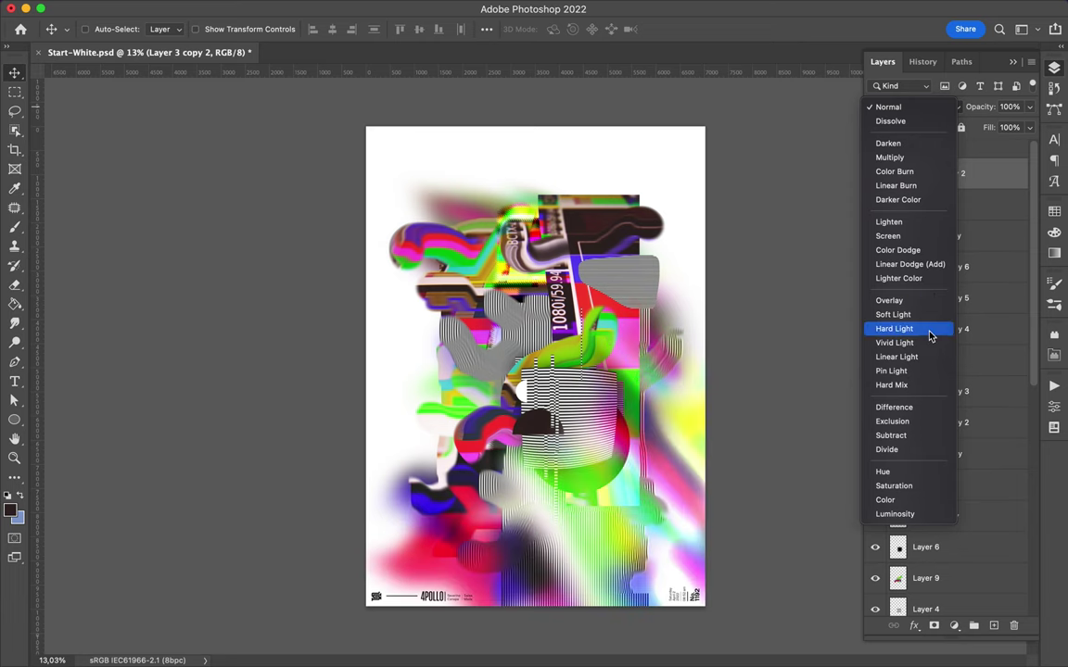
left_click(894, 329)
left_click_drag(714, 455, 702, 545)
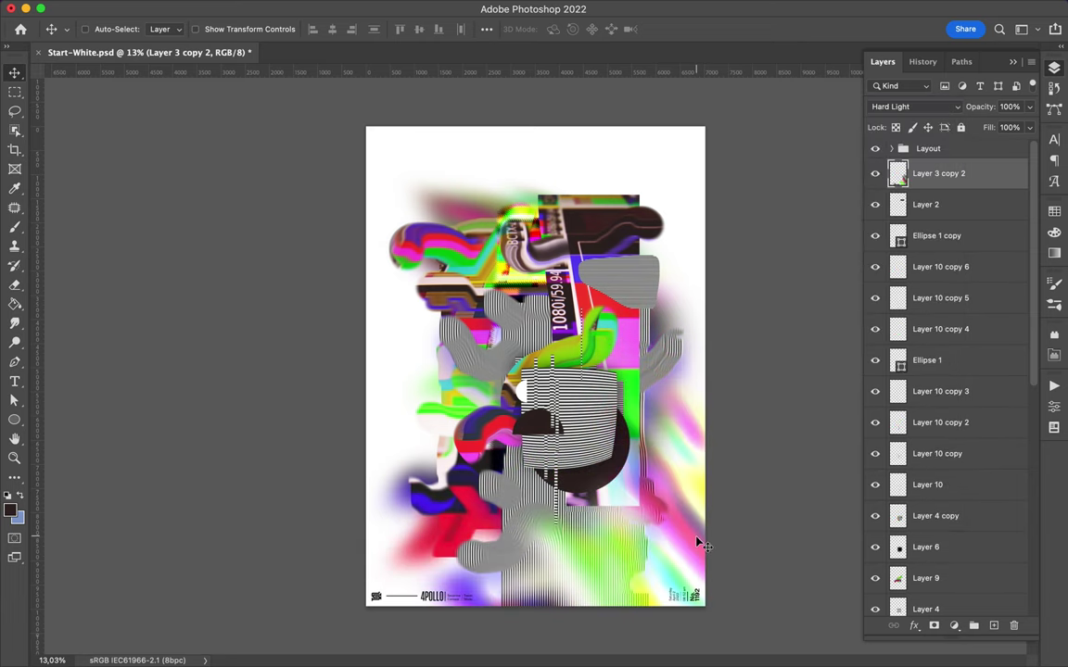
left_click(612, 206)
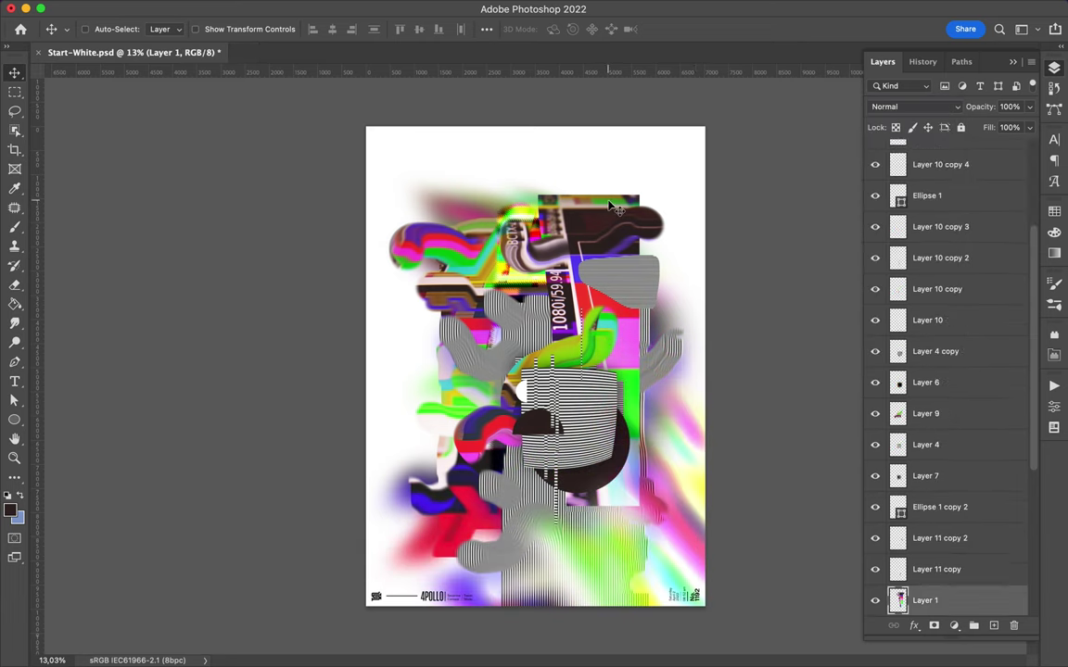
Step: Lasso and delete the top part of the dark shape in Layer 1
key("l")
left_click_drag(556, 208, 658, 196)
key("Delete")
key("ctrl+d")
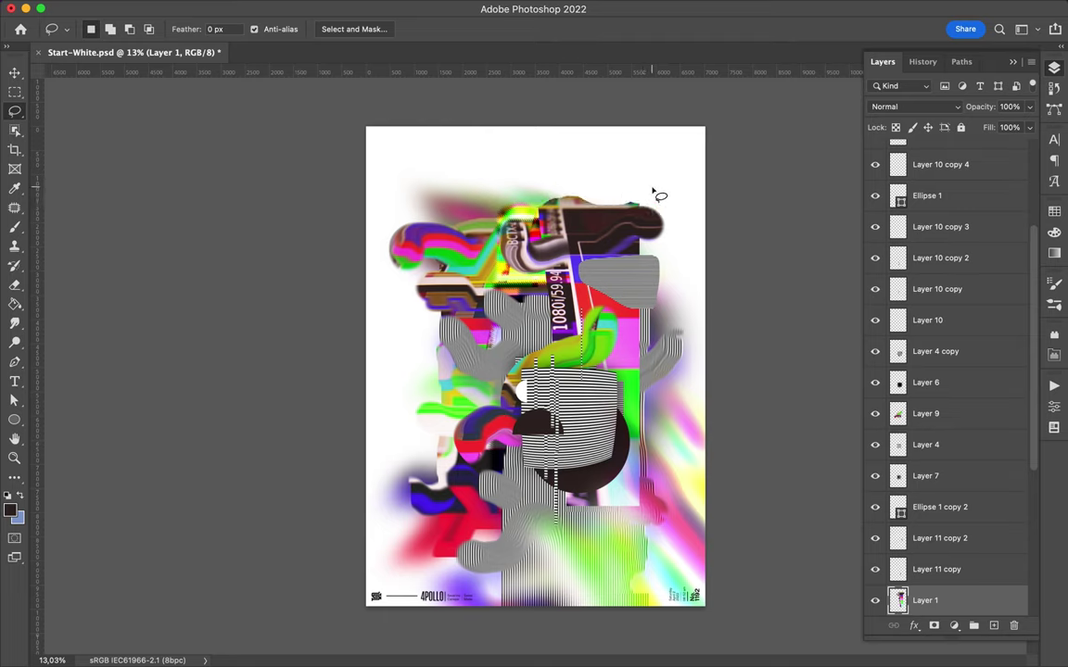
Step: Move Layer 1 upward and shift the Layer 5 test-card piece left
key("v")
mouse_move(598, 224)
left_mouse_down()
mouse_move(616, 202)
mouse_move(619, 212)
mouse_move(595, 213)
left_mouse_up()
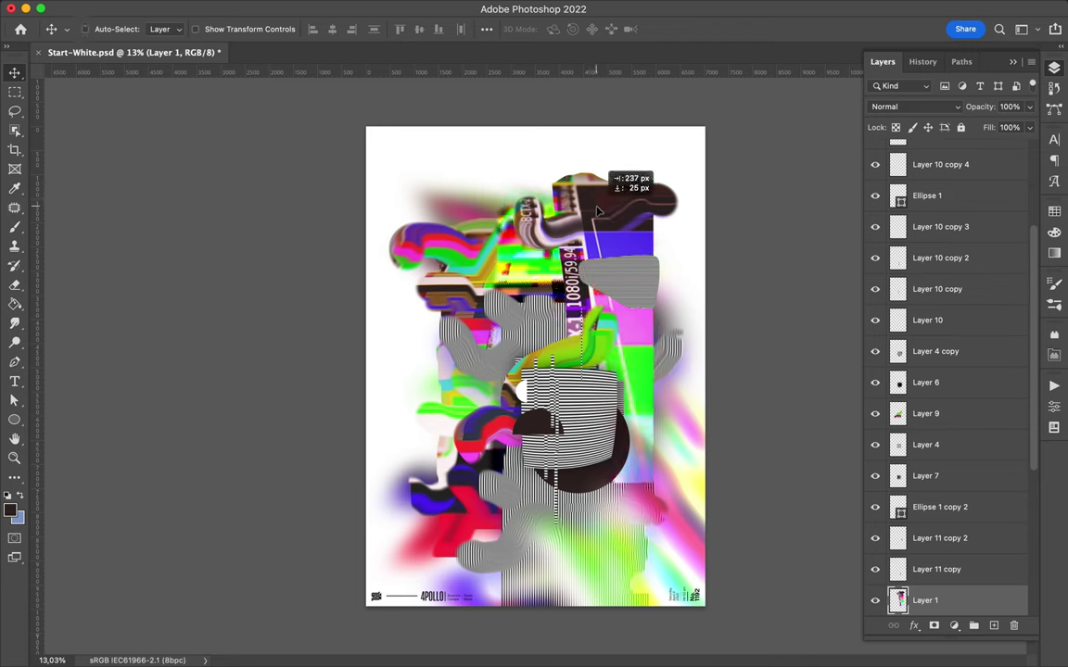
left_click(524, 272, "super")
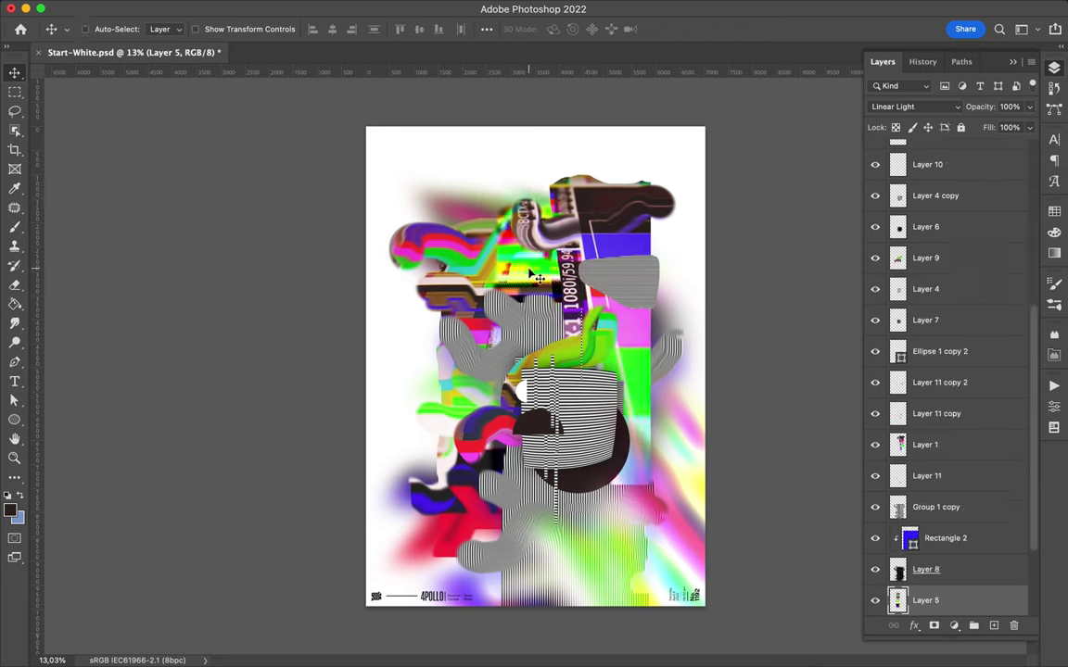
left_click_drag(537, 276, 507, 269)
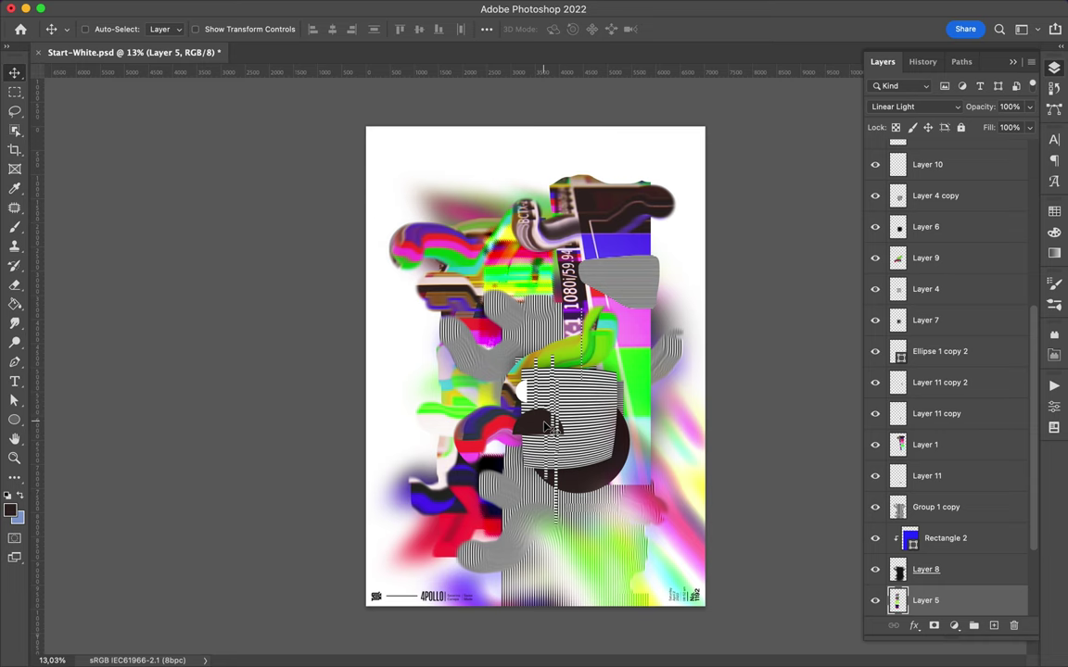
scroll(547, 428, "up", 3)
scroll(547, 428, "up", 3)
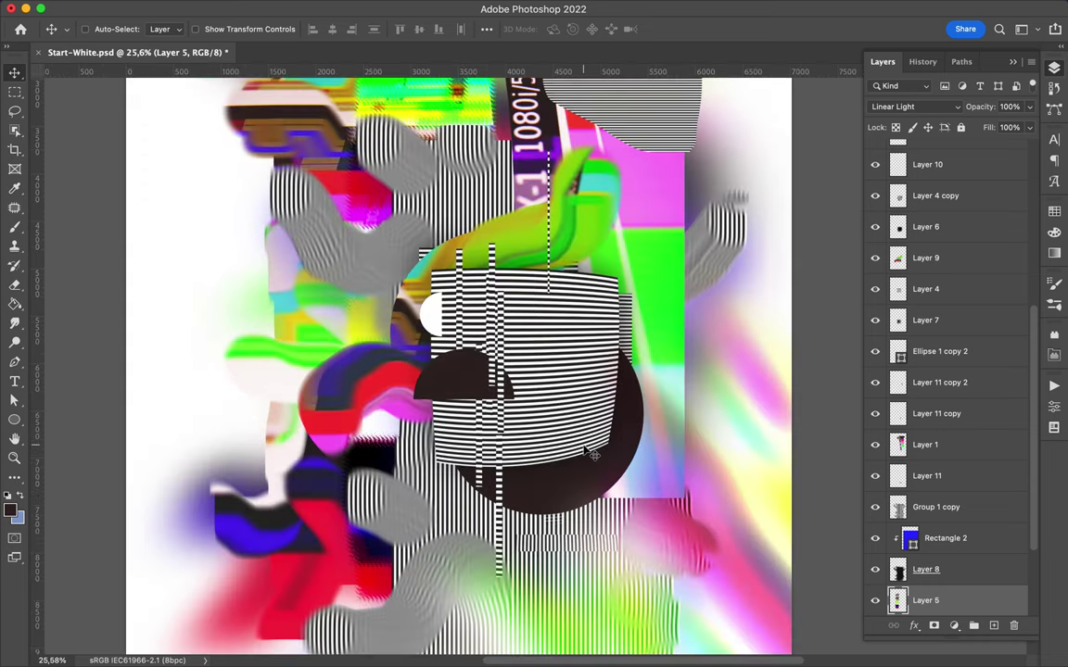
Step: Duplicate the Hard Light colour layer and select a circle on the poster's lower right
key("alt+period")
scroll(619, 368, "down", 5)
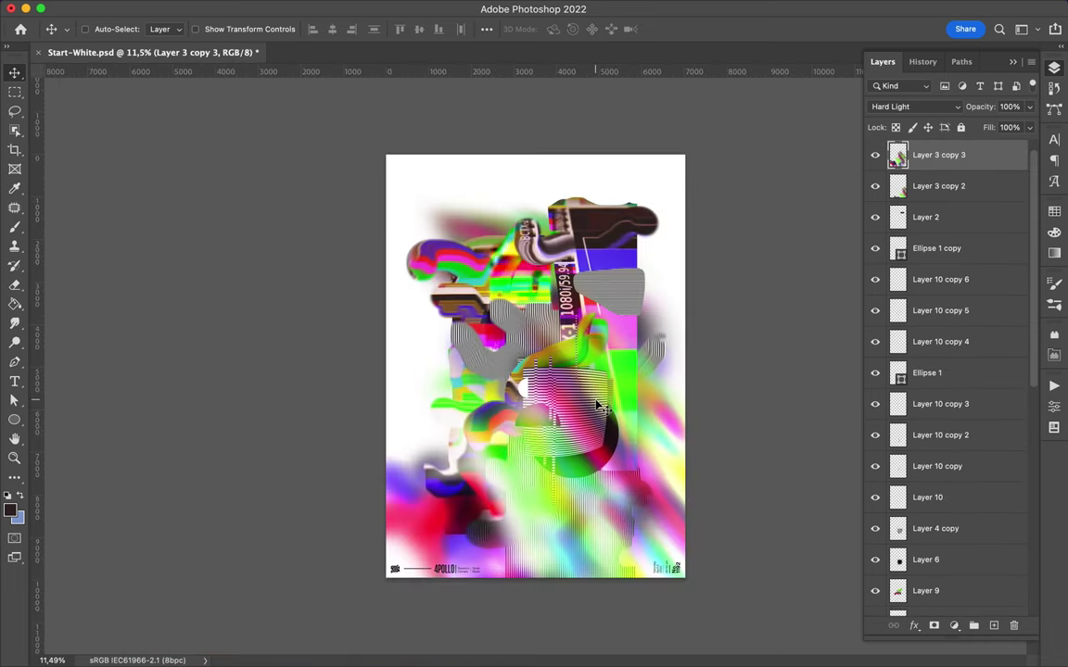
key("u")
key("m")
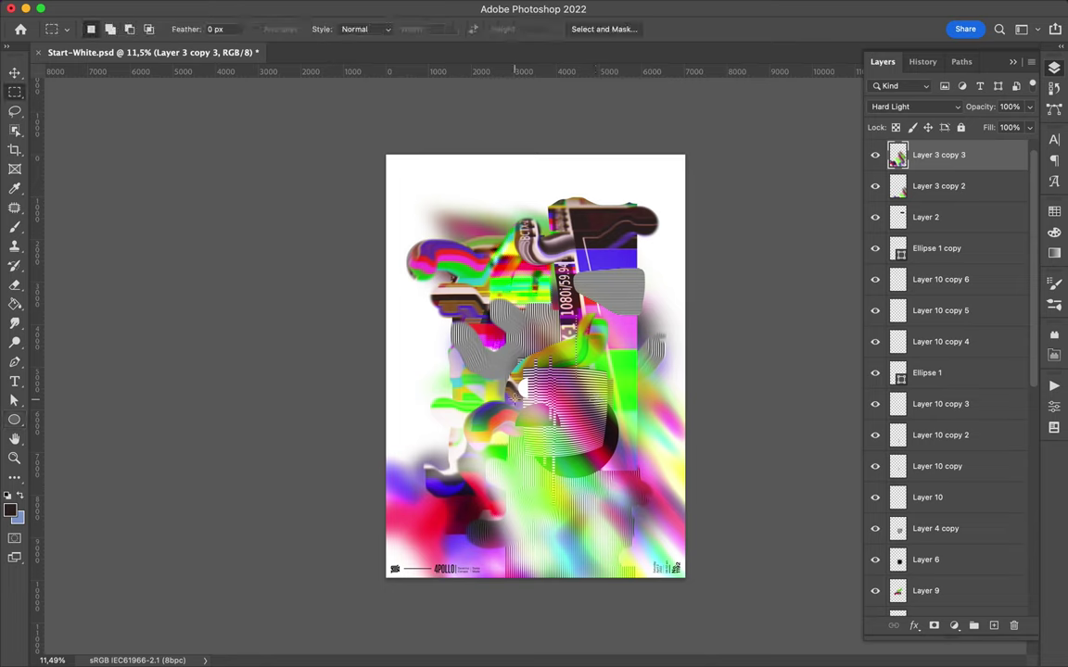
left_click_drag(582, 424, 674, 521)
Step: Delete everything outside the circle, move the colour circle up-left, and blend it in Vivid Light
key("ctrl+shift+i")
key("Delete")
key("ctrl+d")
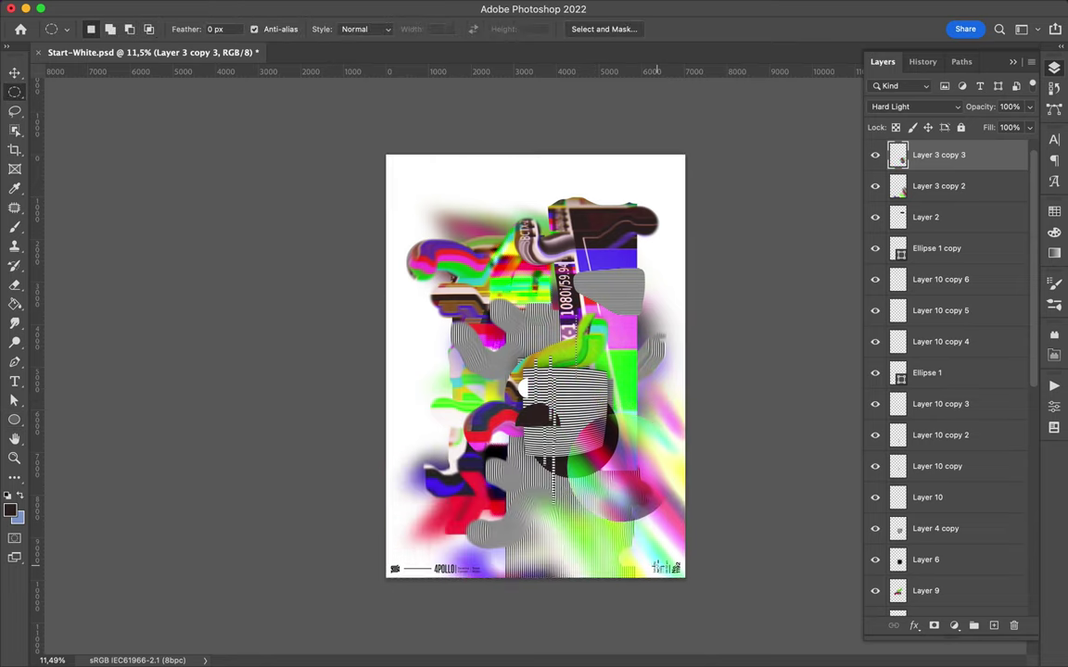
left_click_drag(661, 520, 610, 478)
left_click(912, 107)
left_click(936, 125)
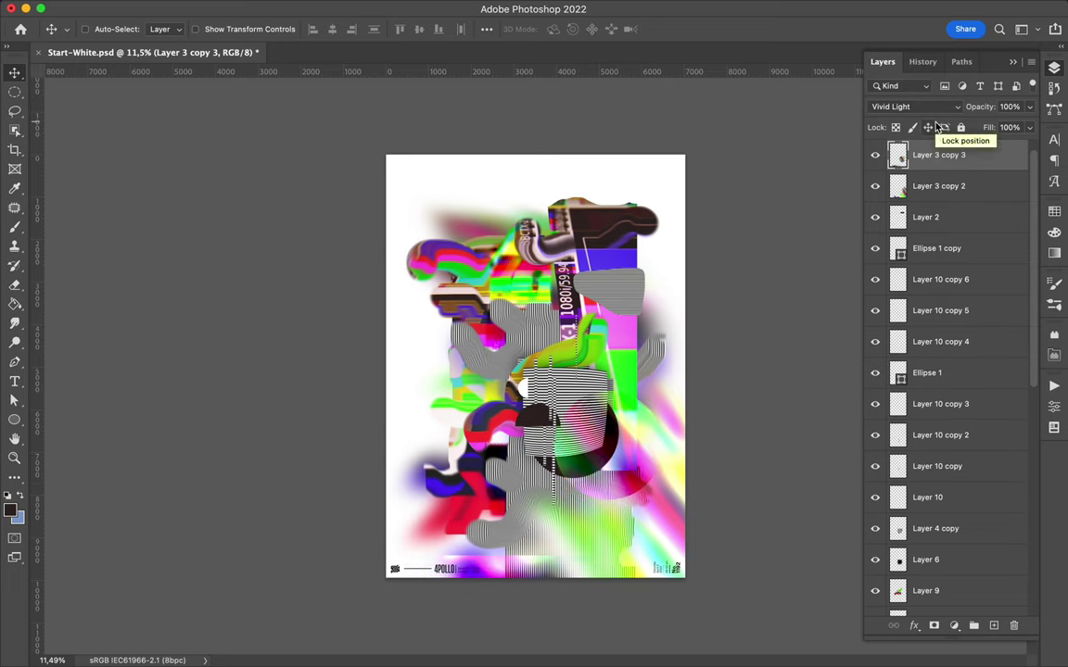
Step: Draw a white-filled ellipse circle on top of the dark circle
key("u")
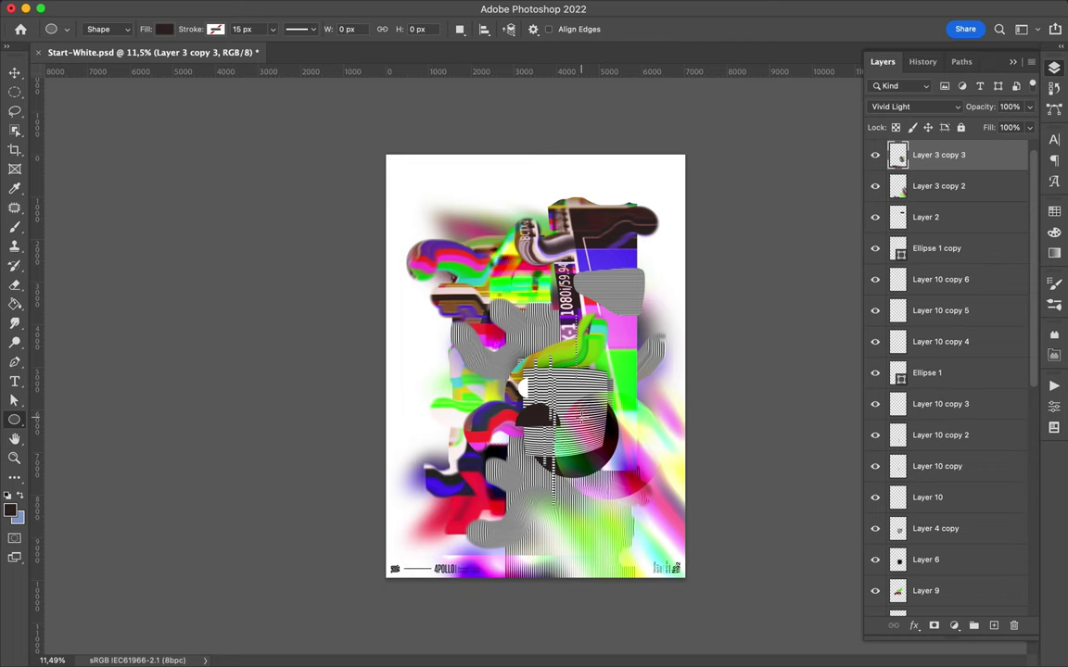
left_click(164, 29)
left_click(86, 93)
mouse_move(582, 385)
left_mouse_down()
mouse_move(620, 420)
mouse_move(603, 430)
left_mouse_up()
key("v")
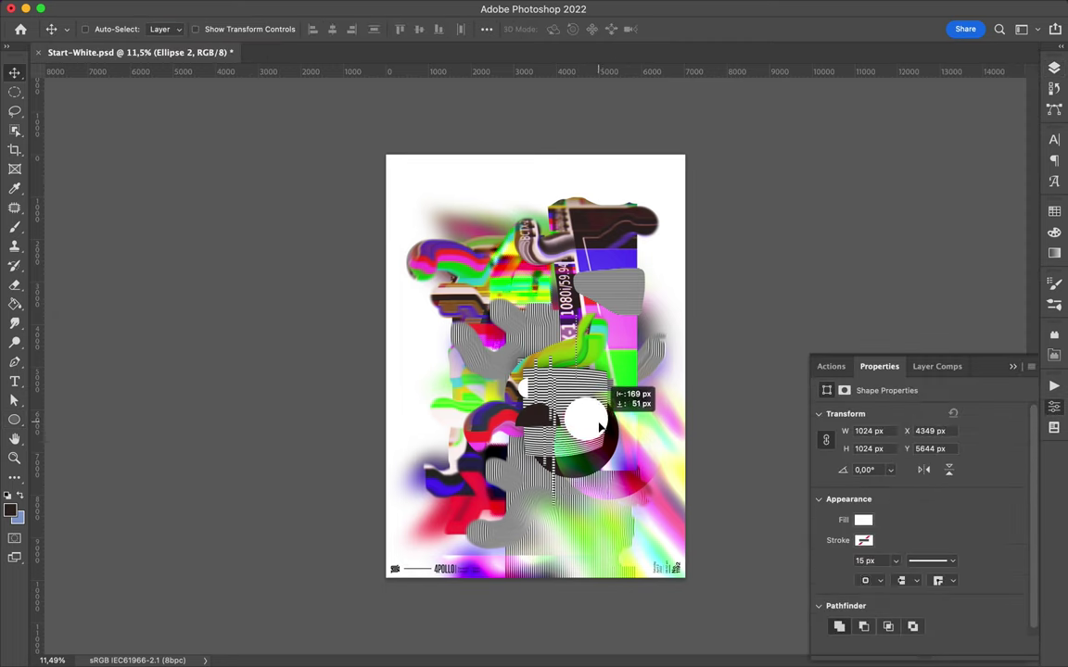
Step: Lasso part of the white circle and rasterize the Ellipse 2 layer to cut it
key("l")
left_click_drag(579, 407, 524, 366)
key("BackSpace")
key("Return")
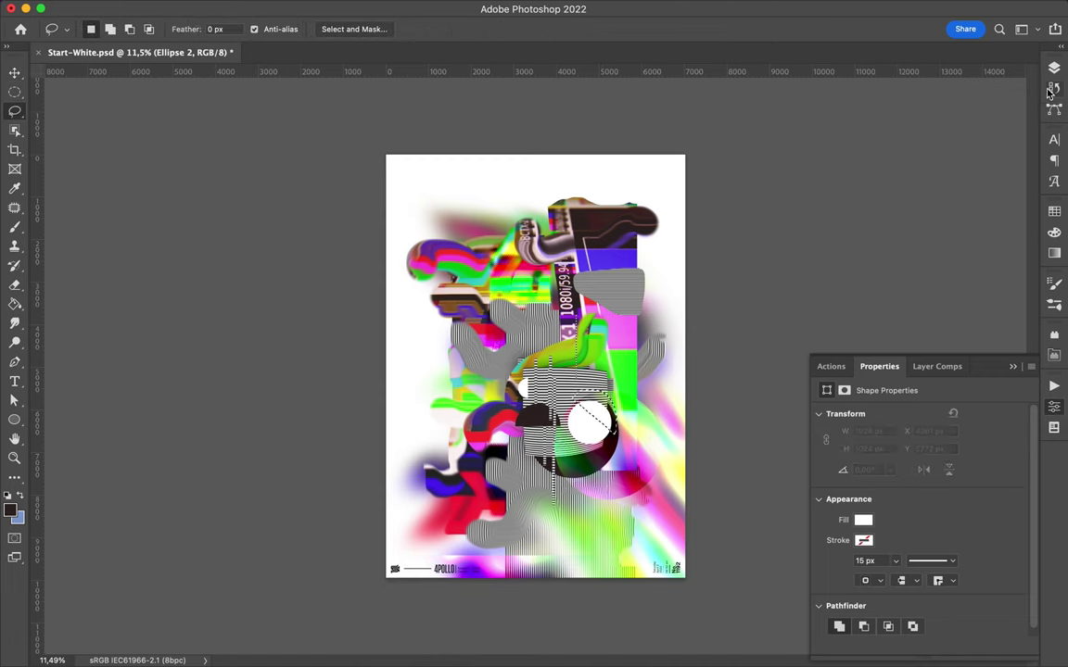
left_click(1052, 89)
right_click(966, 159)
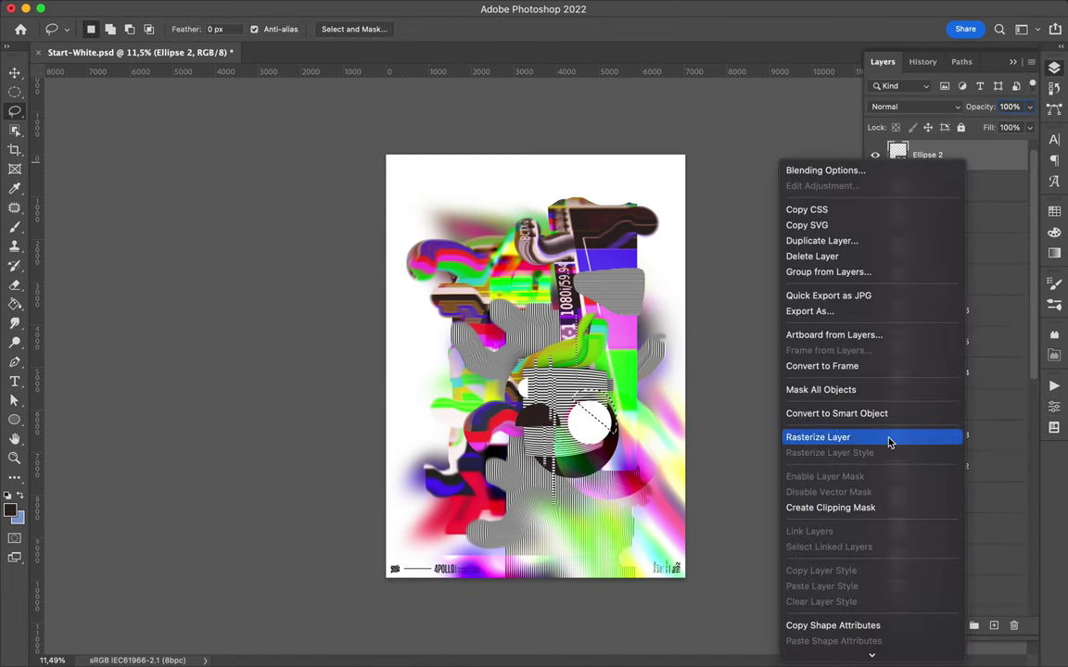
left_click(888, 436)
key("v")
Step: Adjust Ellipse 1 and the white Ellipse 2 circle, shifting the white circle slightly
left_click(537, 417)
key("ctrl+t")
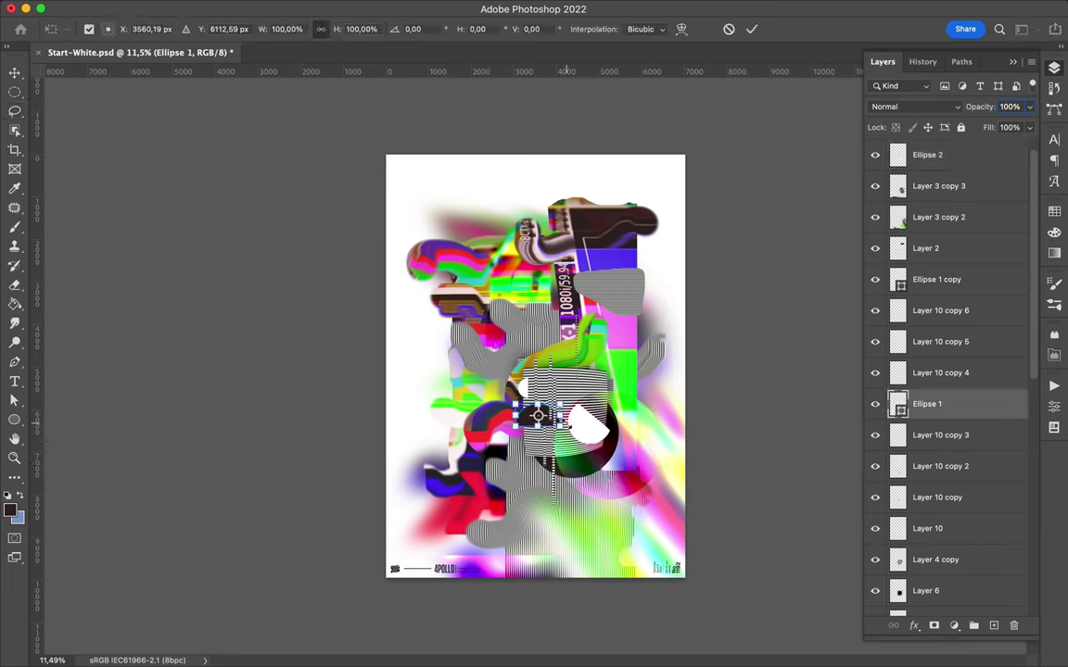
key("Return")
left_click(533, 394, "ctrl")
key("ctrl+t")
key("Return")
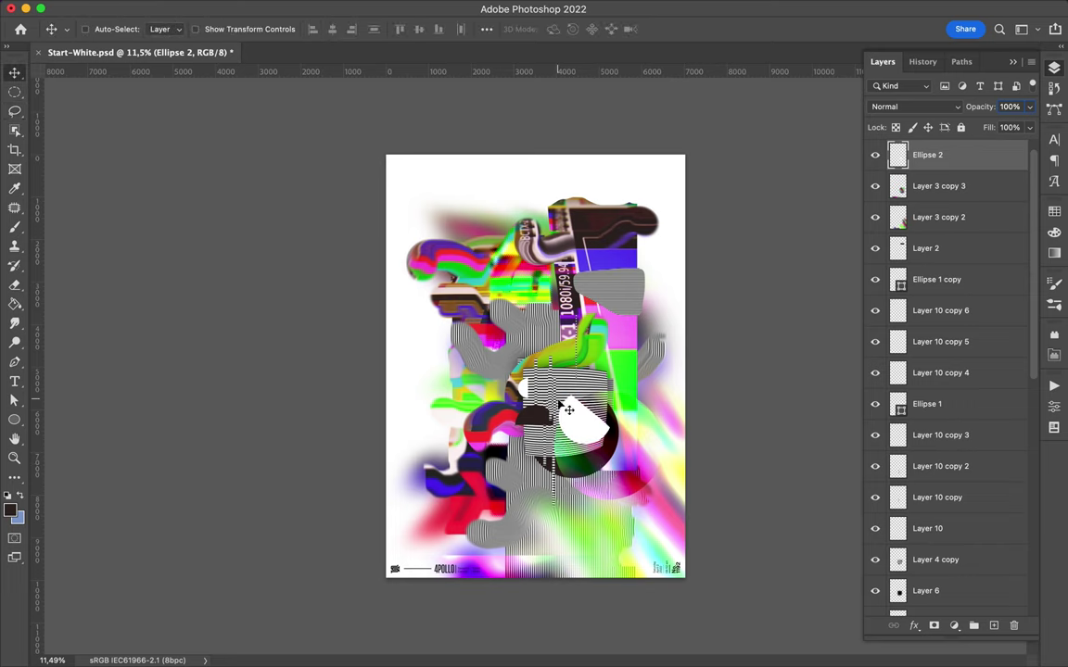
left_click_drag(588, 439, 519, 408)
Step: Shrink the small ellipse shape, duplicate it, and move the white copy up-left
key("l")
key("v")
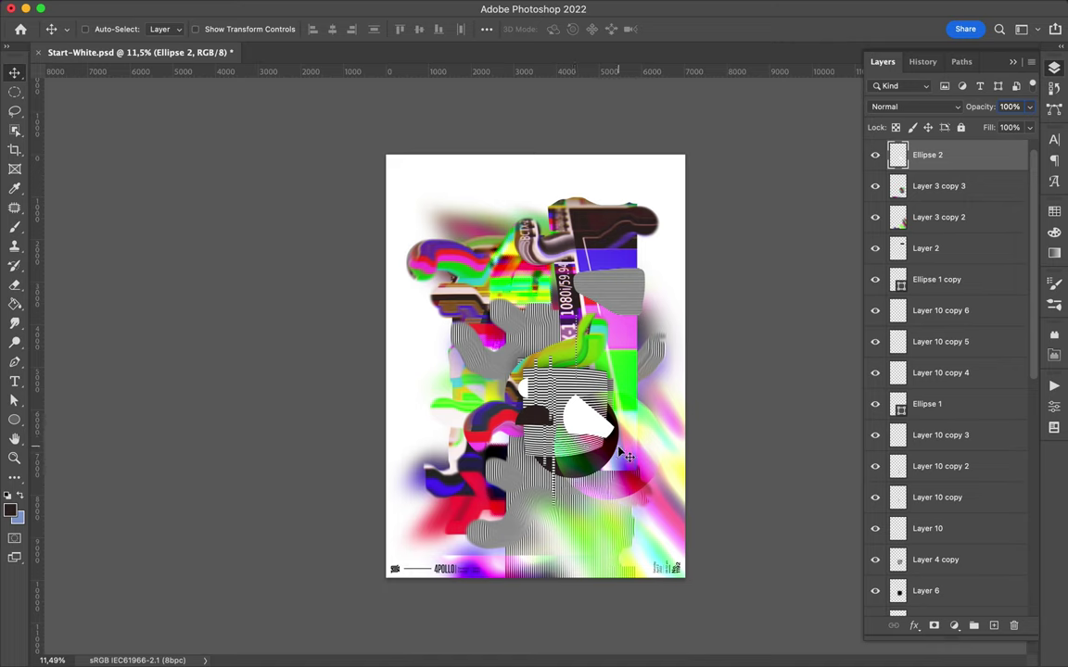
left_click(483, 388, "ctrl")
key("ctrl+t")
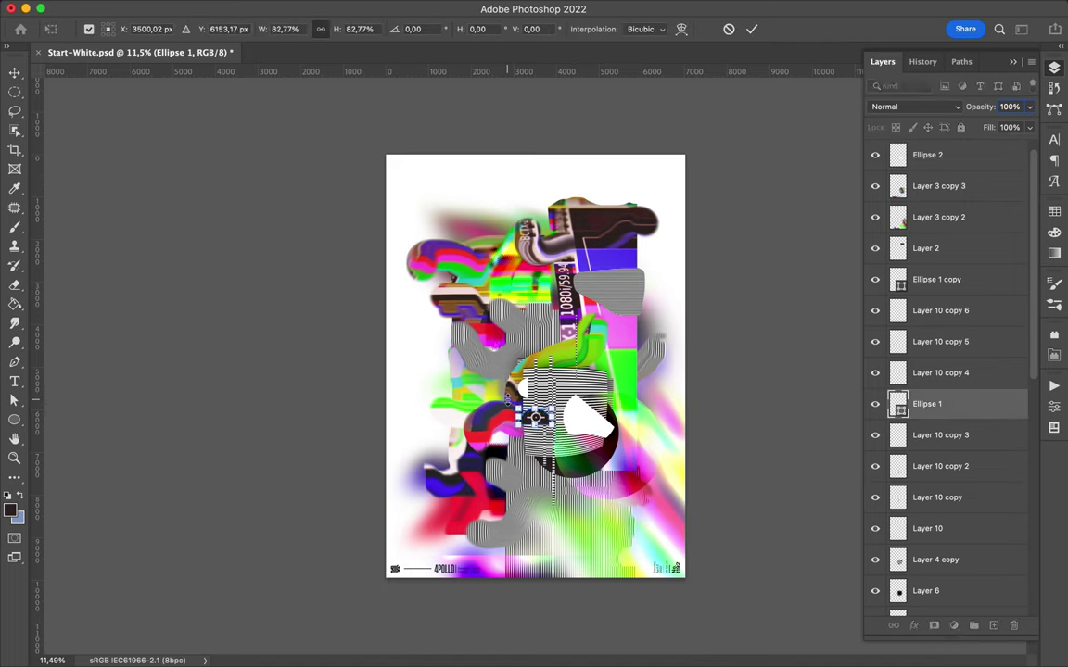
key("Return")
key("ctrl+j")
key("ctrl+t")
key("Return")
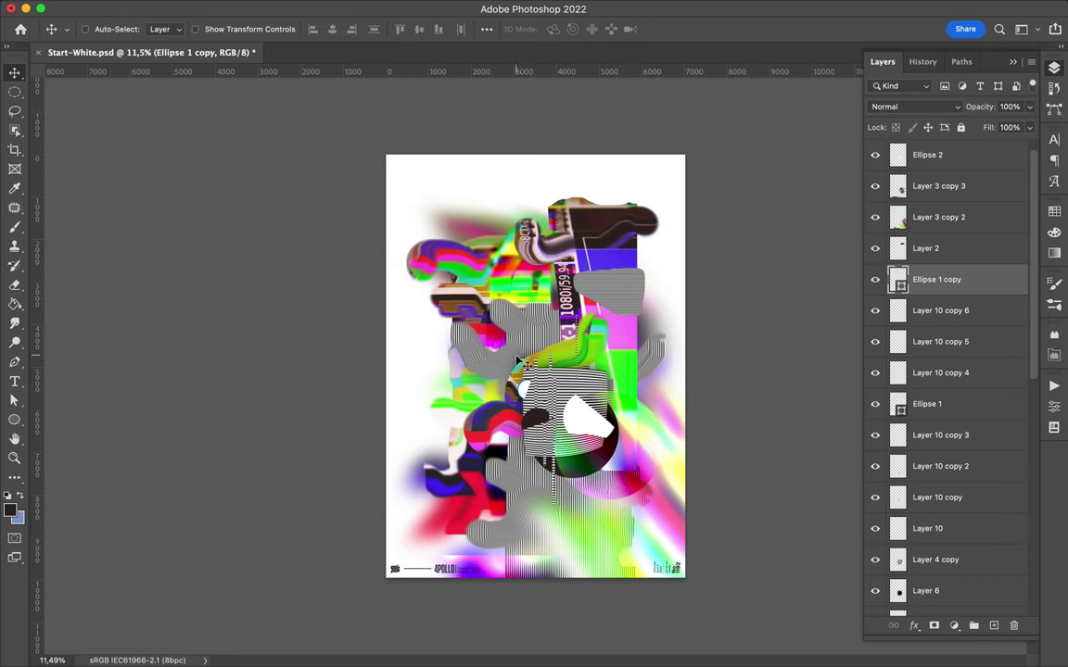
left_click_drag(528, 388, 466, 308)
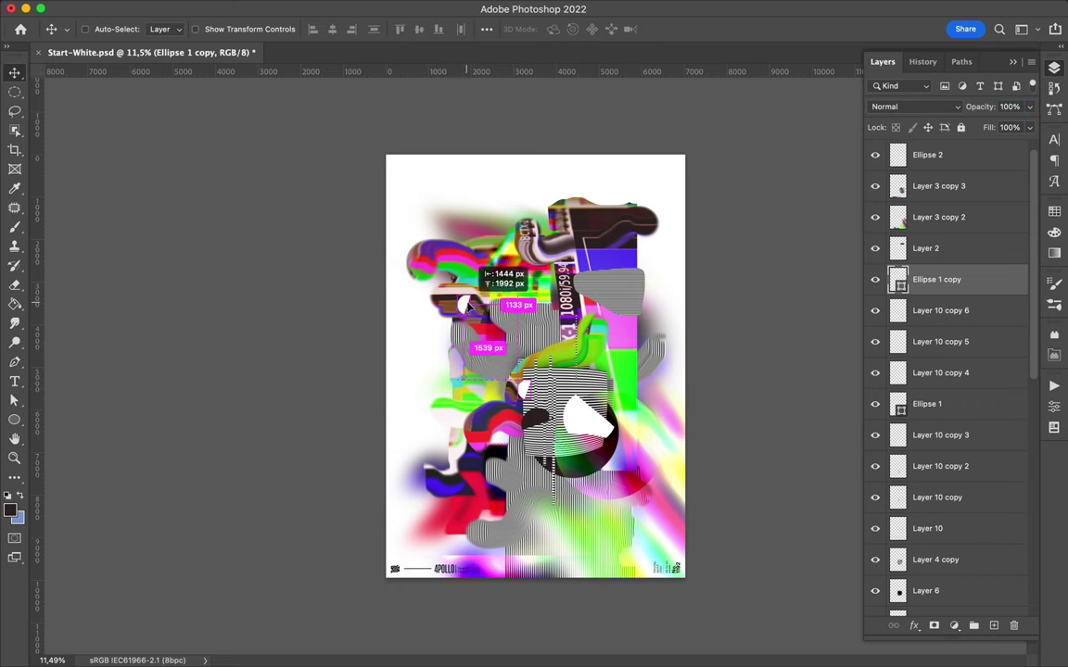
Step: Delete the extra Ellipse 1 copy 3 and move Ellipse 2 below Layer 3 copy 2
key("ctrl+j")
key("ctrl+t")
key("Return")
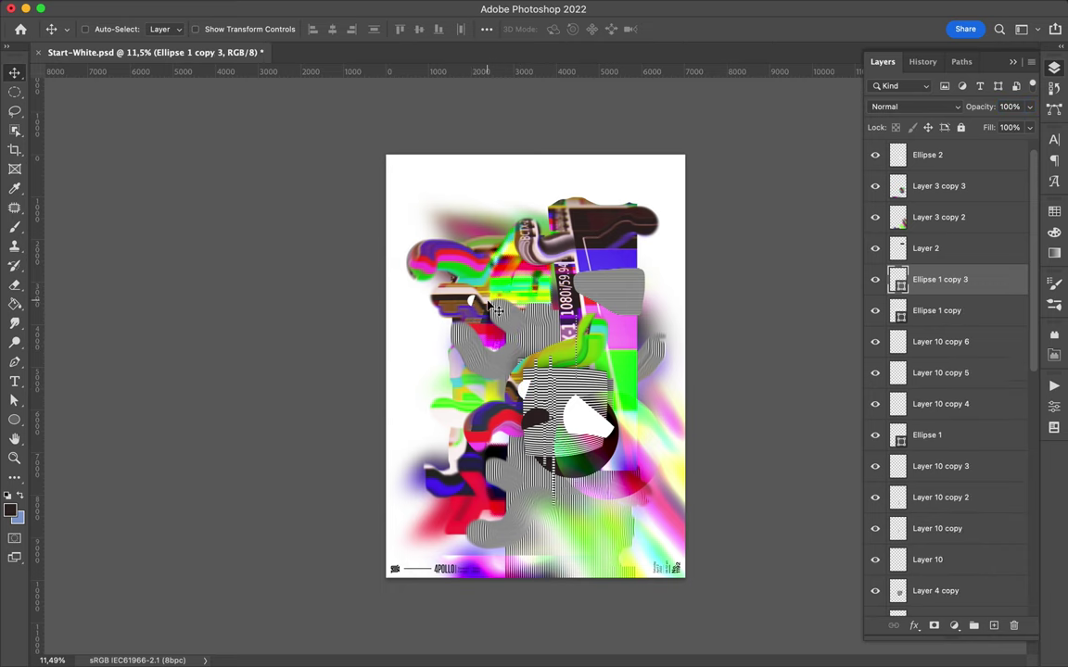
key("Delete")
left_click_drag(927, 155, 945, 216)
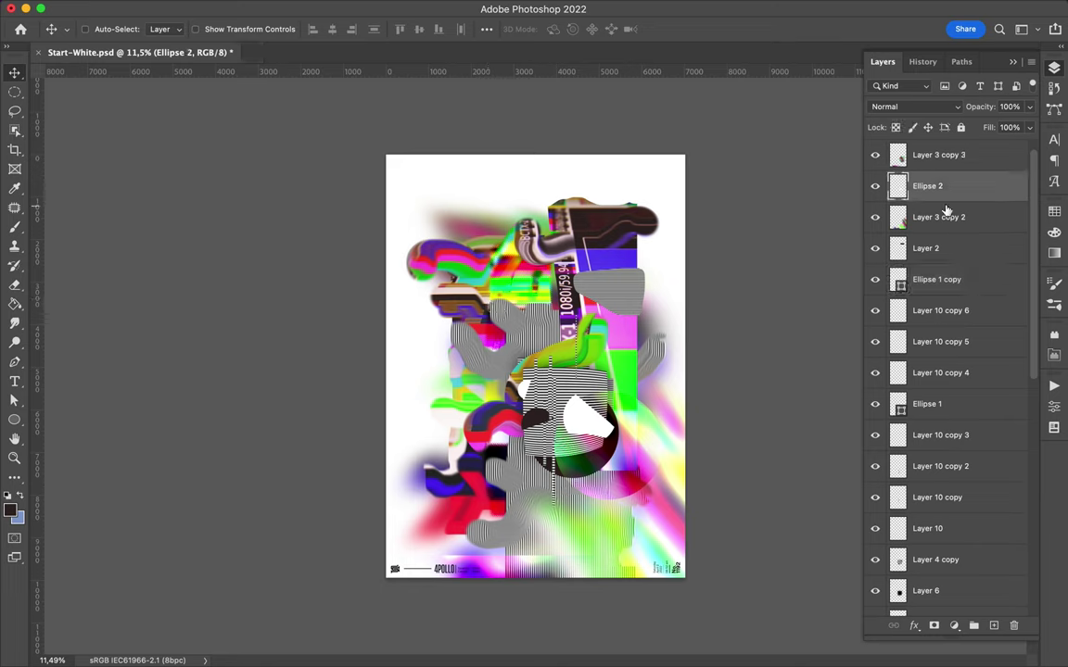
key("ctrl+bracketleft")
left_click_drag(579, 421, 589, 436)
left_click(572, 393, "ctrl")
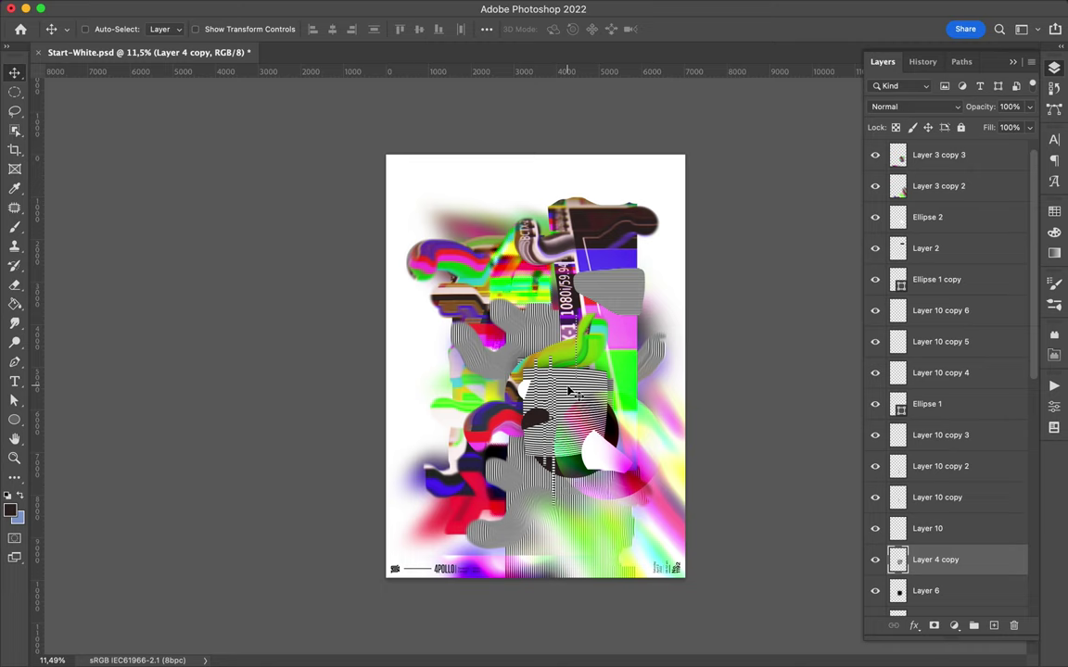